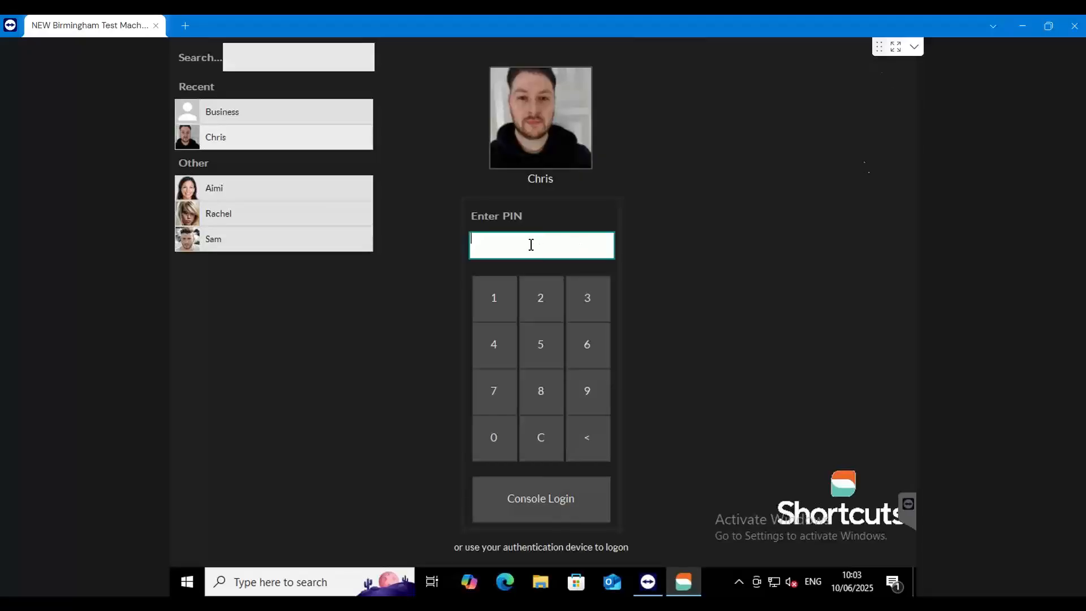
# Step: Log in with the employee's PIN and open the Reports area
pyautogui.write('***')
pyautogui.press('Return')
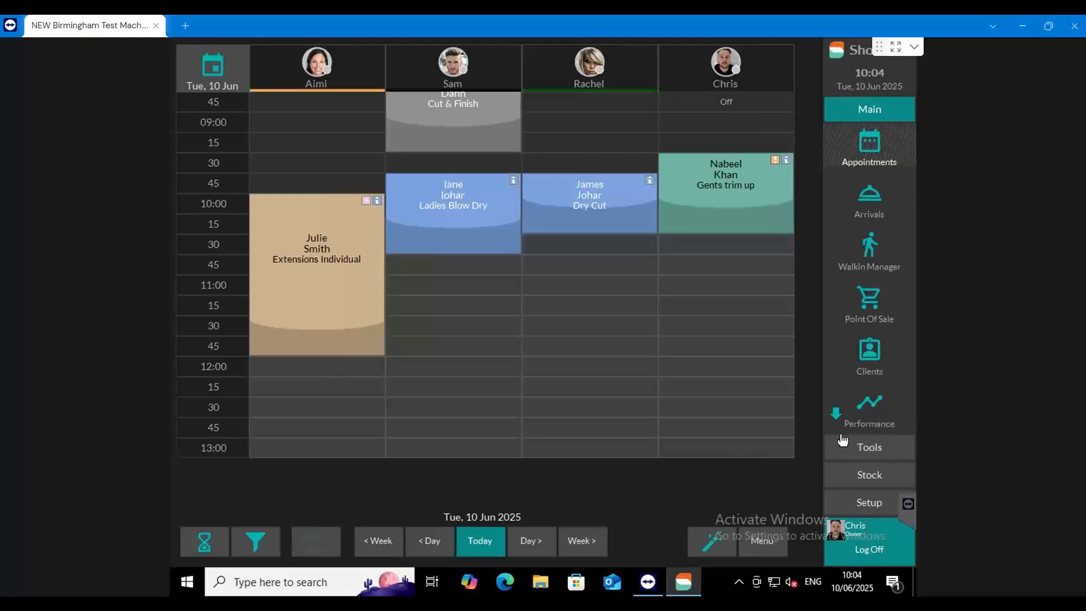
pyautogui.click(857, 445)
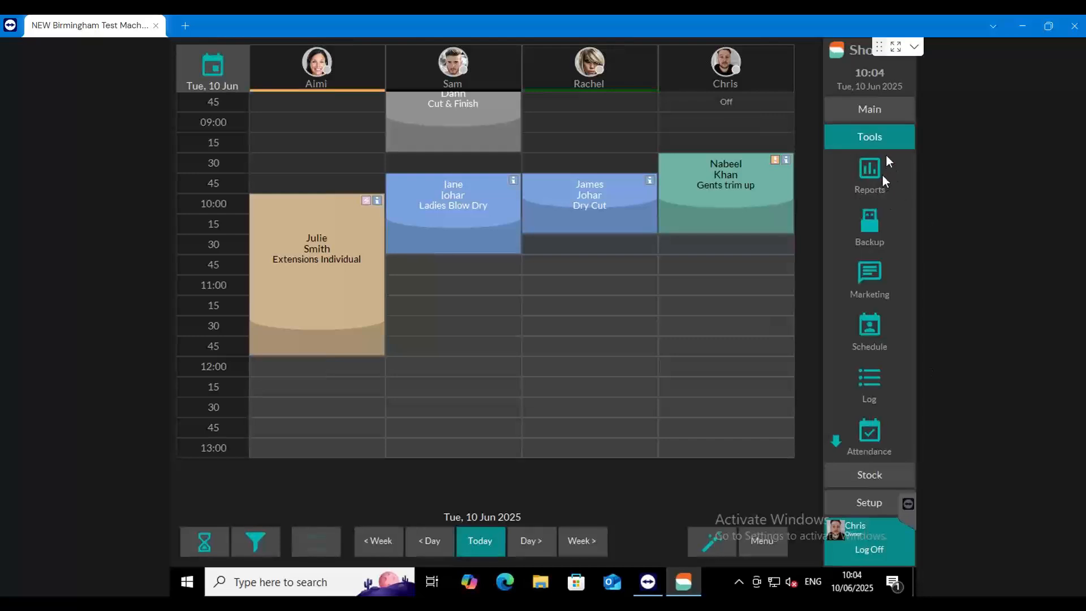
pyautogui.click(870, 168)
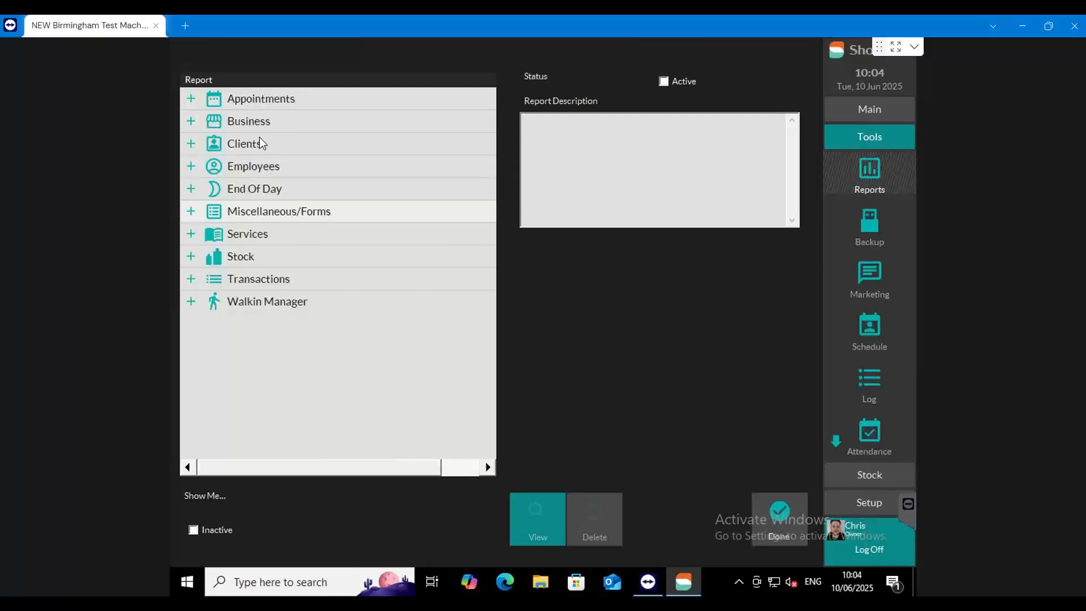
pyautogui.click(918, 50)
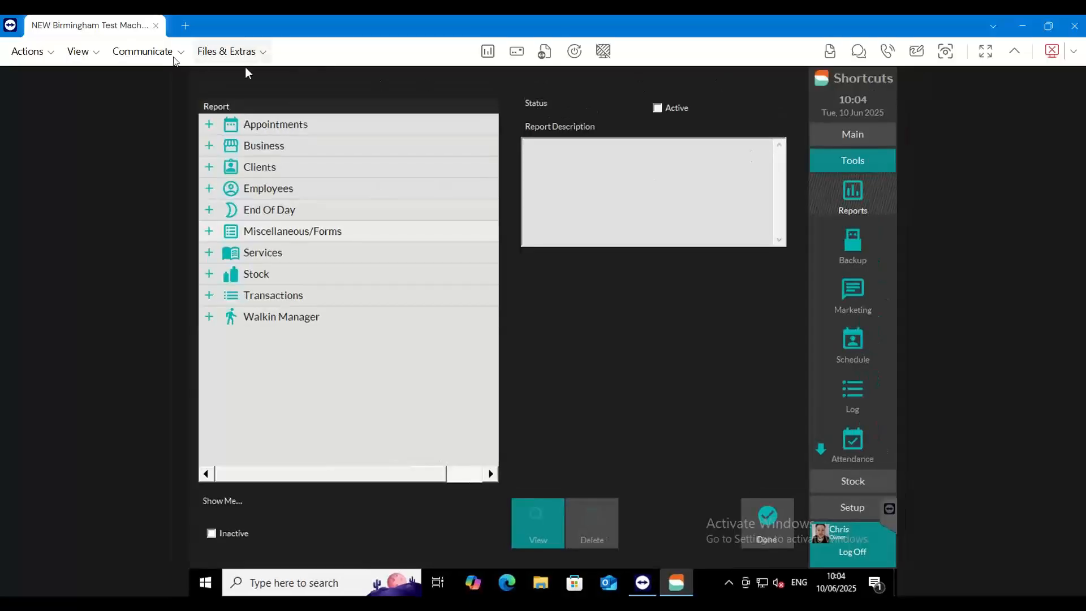
pyautogui.click(84, 53)
pyautogui.click(30, 204)
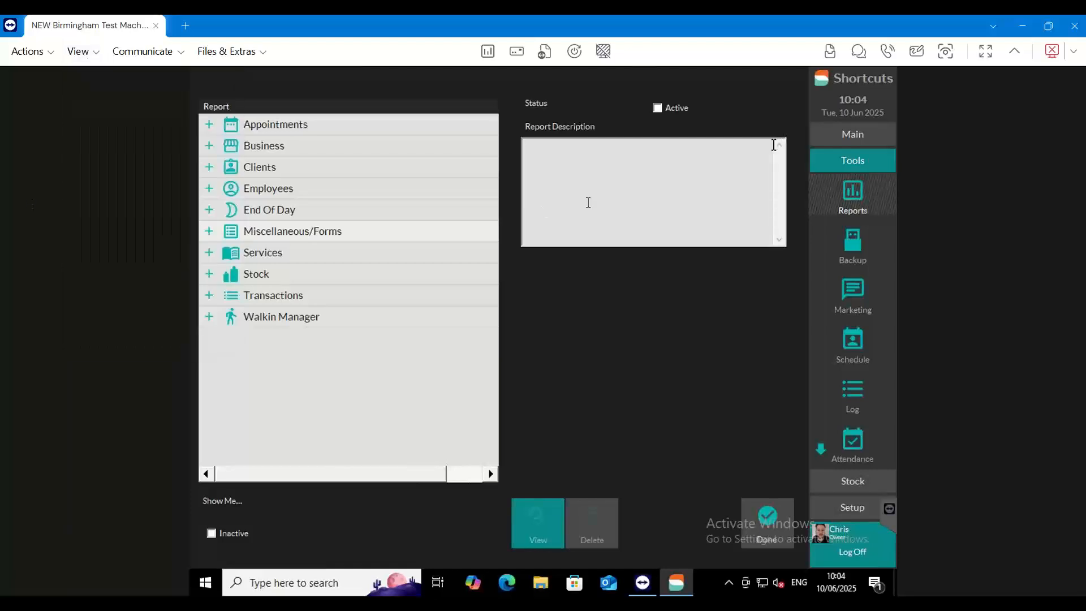
pyautogui.click(1014, 51)
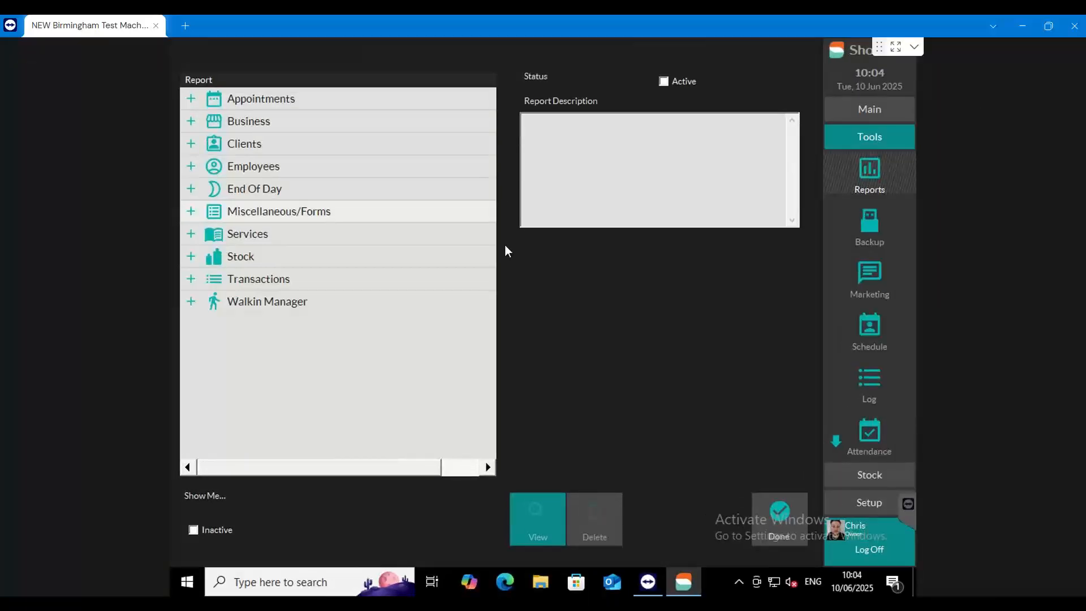
# Step: Open the options for the Value of Future Appointments report in the Appointments category
pyautogui.click(192, 99)
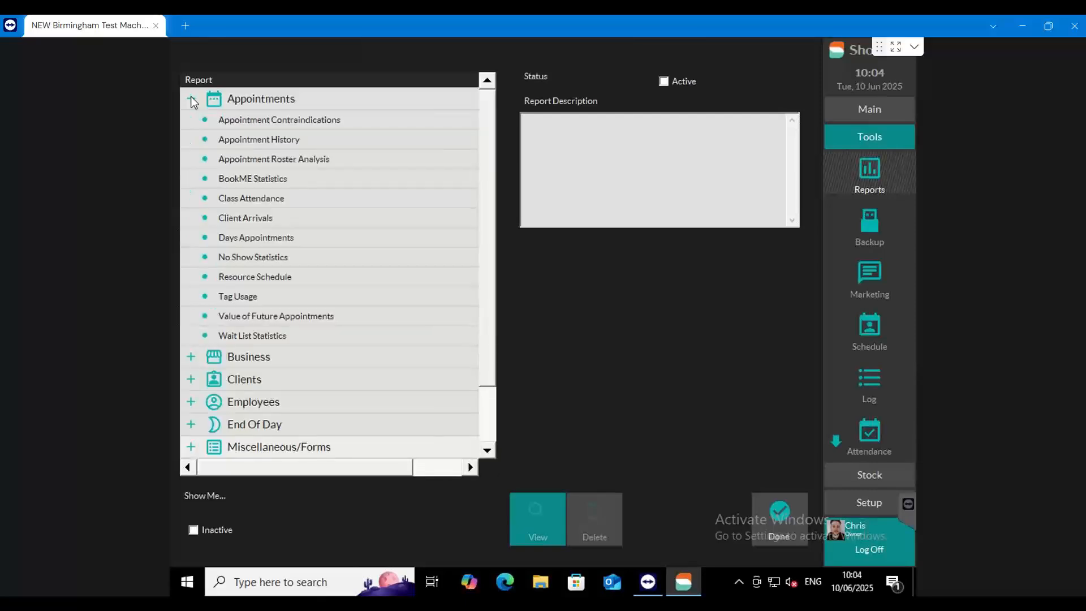
pyautogui.click(300, 162)
pyautogui.click(290, 180)
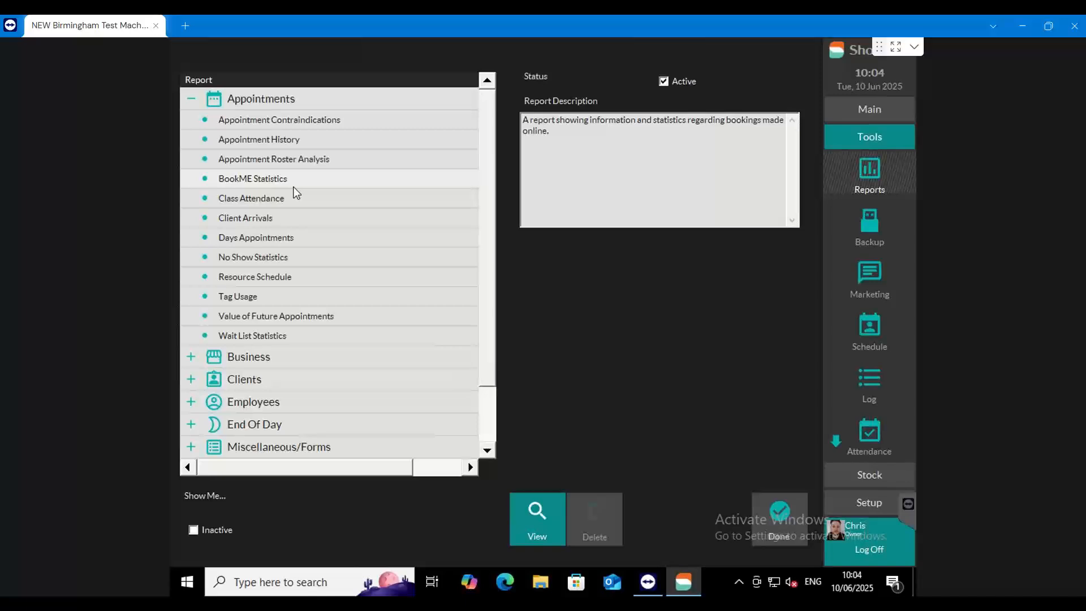
pyautogui.click(356, 320)
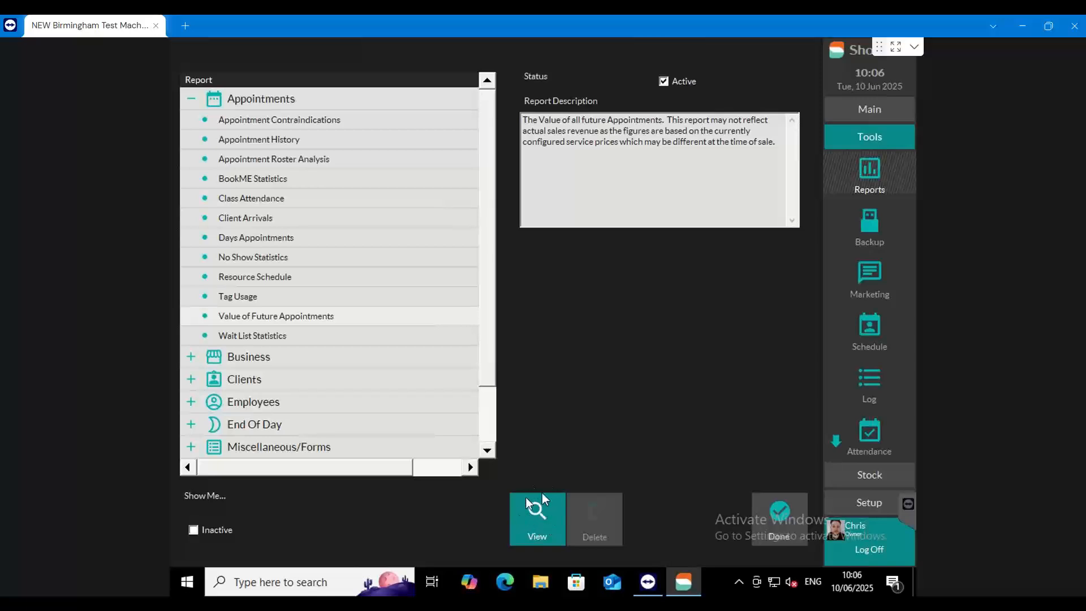
pyautogui.click(530, 513)
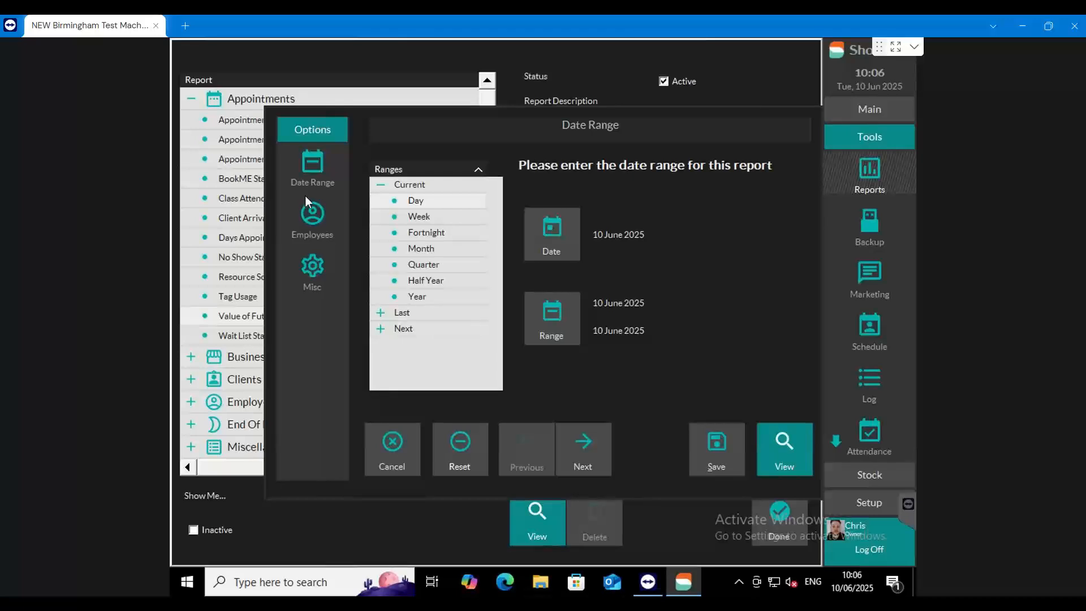
# Step: Review the report's miscellaneous parameters and employee selection, and return to the date range options
pyautogui.click(317, 268)
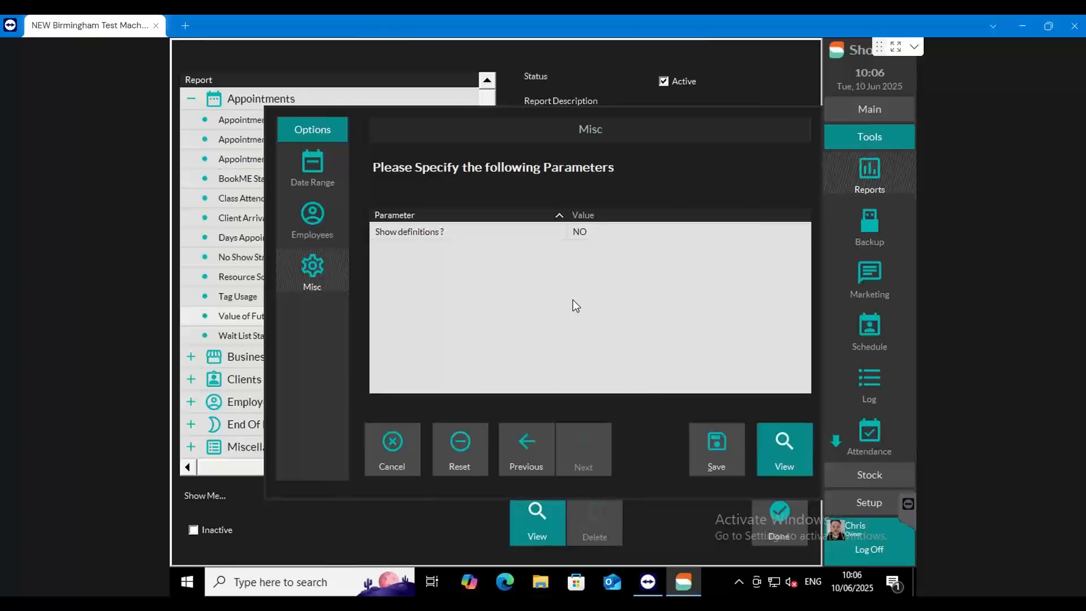
pyautogui.click(319, 212)
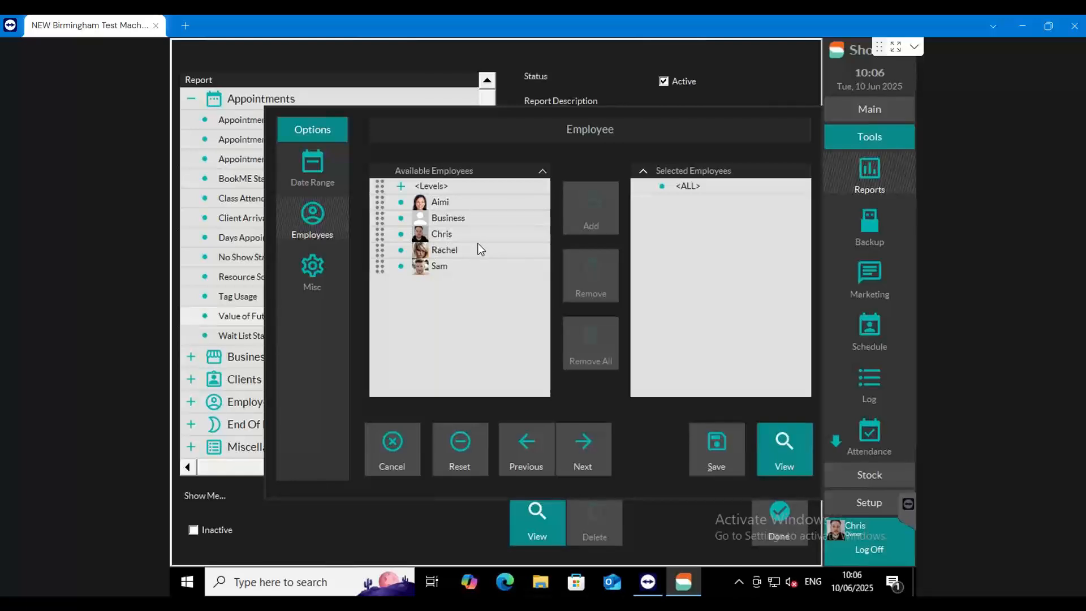
pyautogui.click(313, 164)
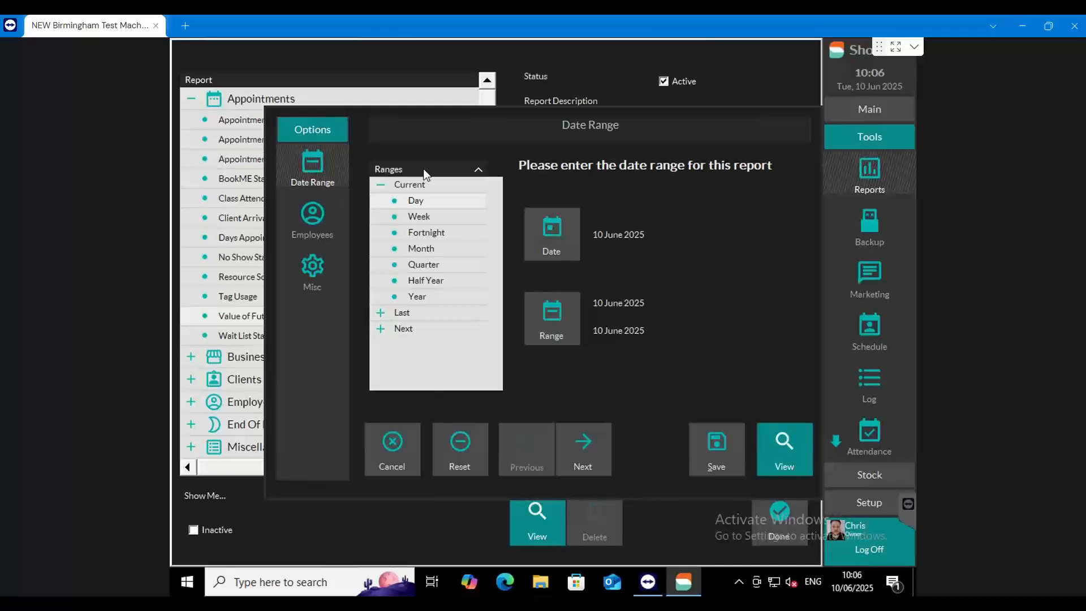
# Step: Try preset date ranges from the Current, Last and Next groups, and return the range to the current day
pyautogui.click(444, 217)
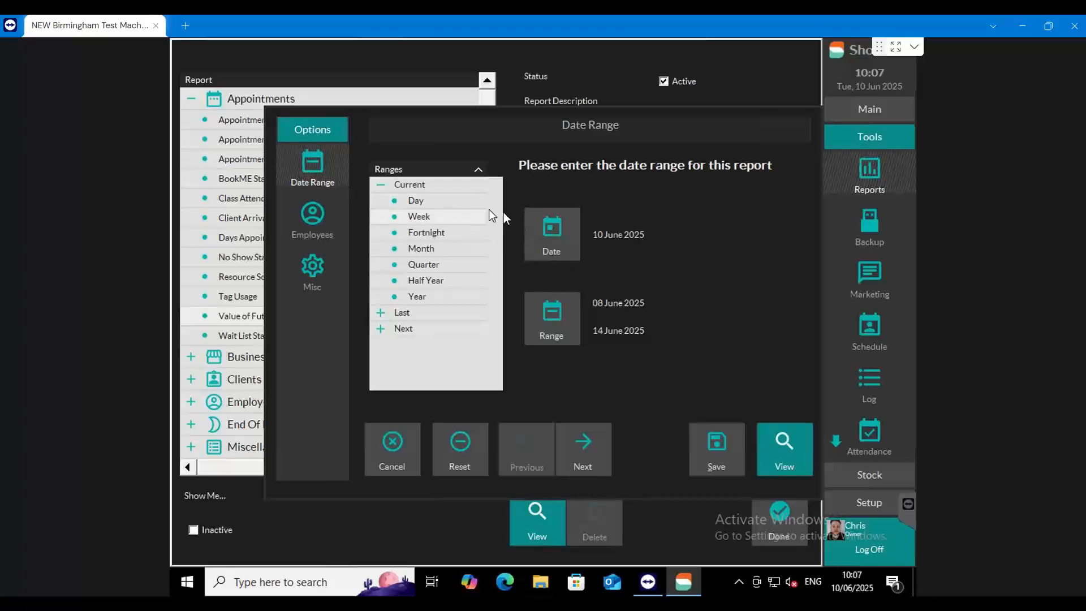
pyautogui.click(447, 232)
pyautogui.click(436, 249)
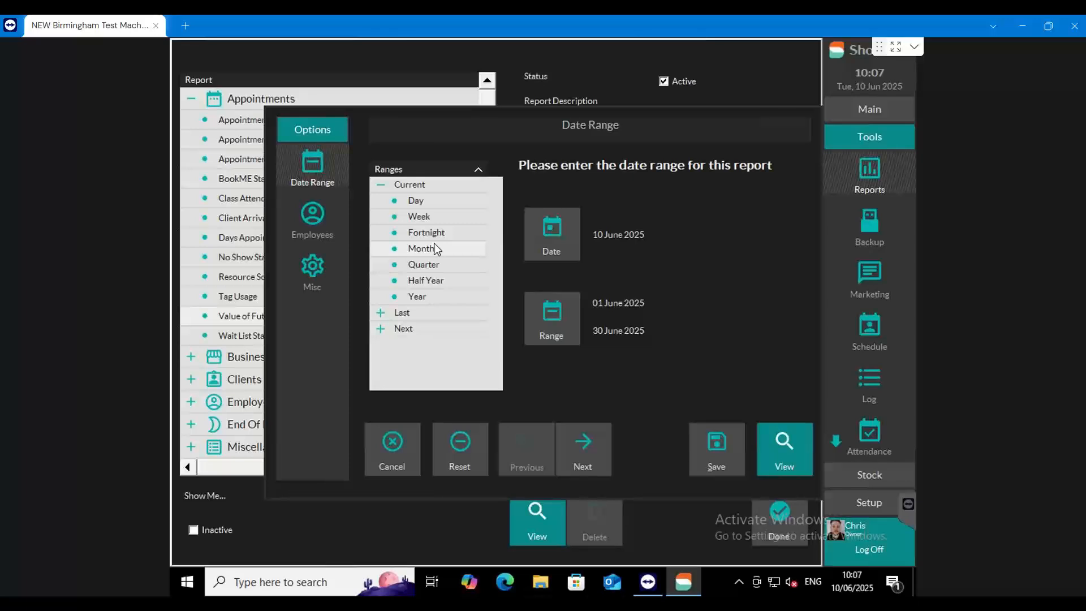
pyautogui.click(382, 311)
pyautogui.click(430, 232)
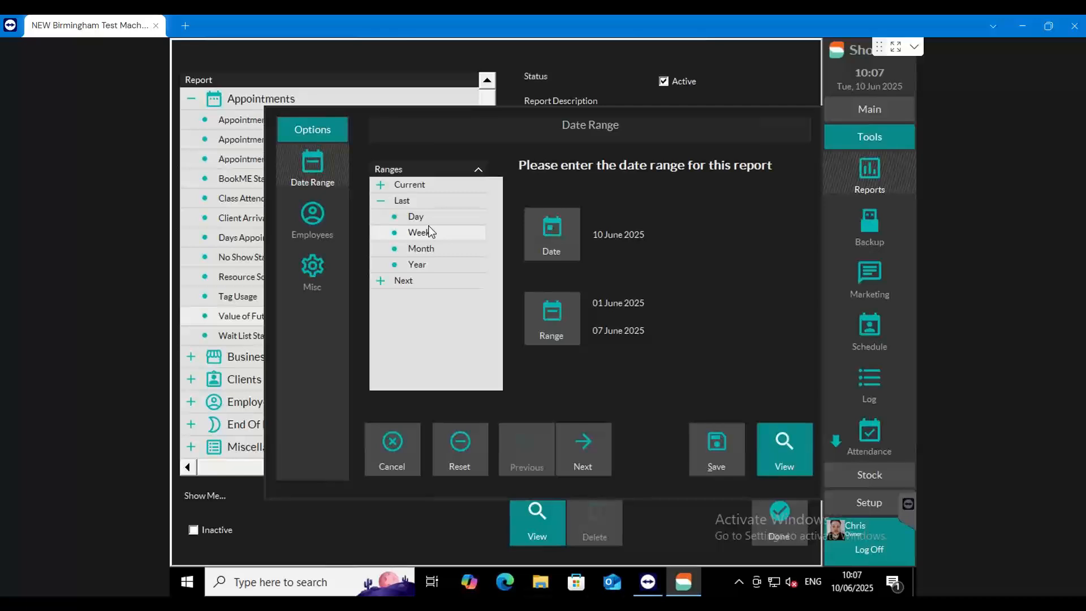
pyautogui.click(381, 281)
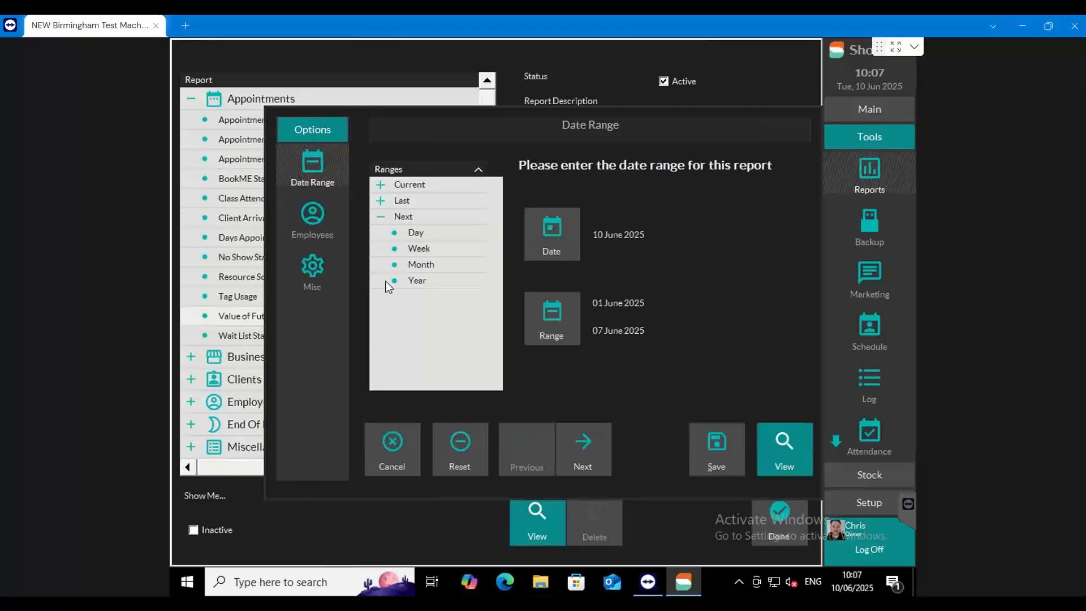
pyautogui.click(418, 234)
pyautogui.click(424, 249)
pyautogui.click(430, 263)
pyautogui.click(422, 279)
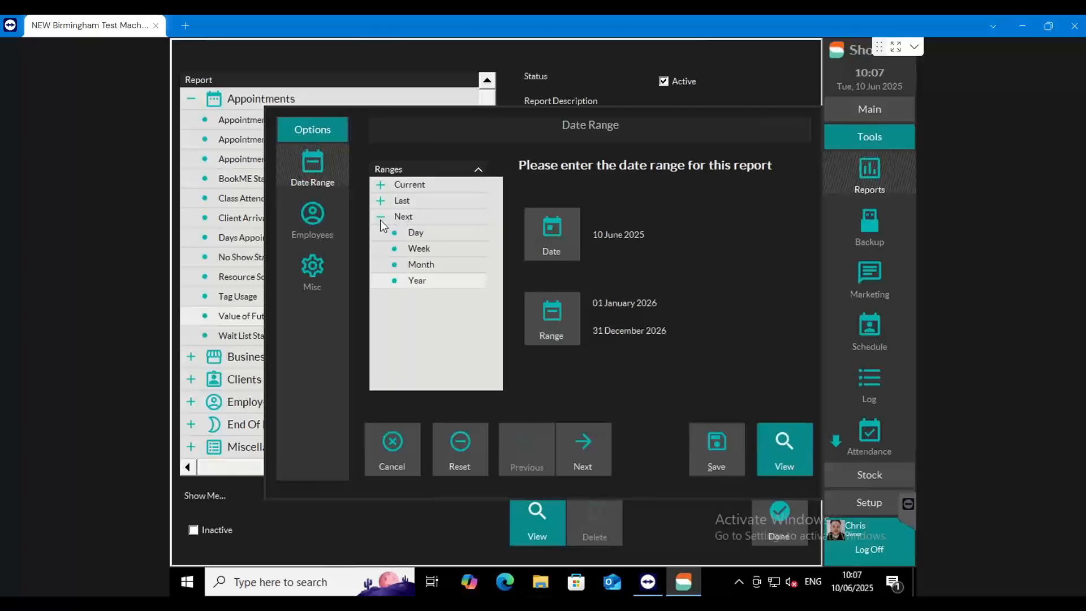
pyautogui.click(382, 185)
pyautogui.click(413, 203)
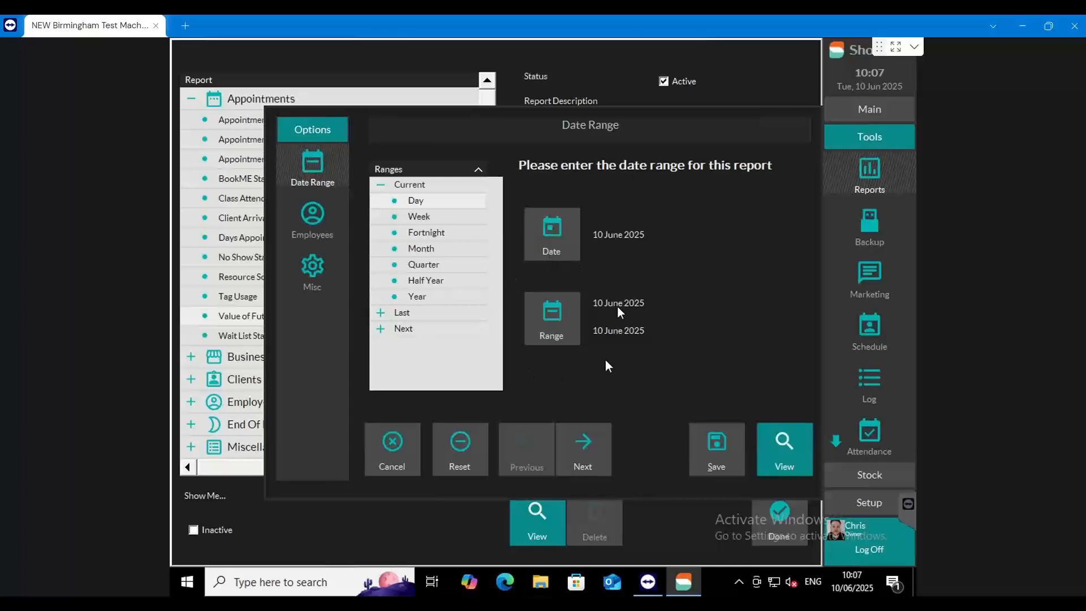
# Step: Set a custom date range from 10 June 2025 to 14 June 2025 and run the report
pyautogui.click(551, 326)
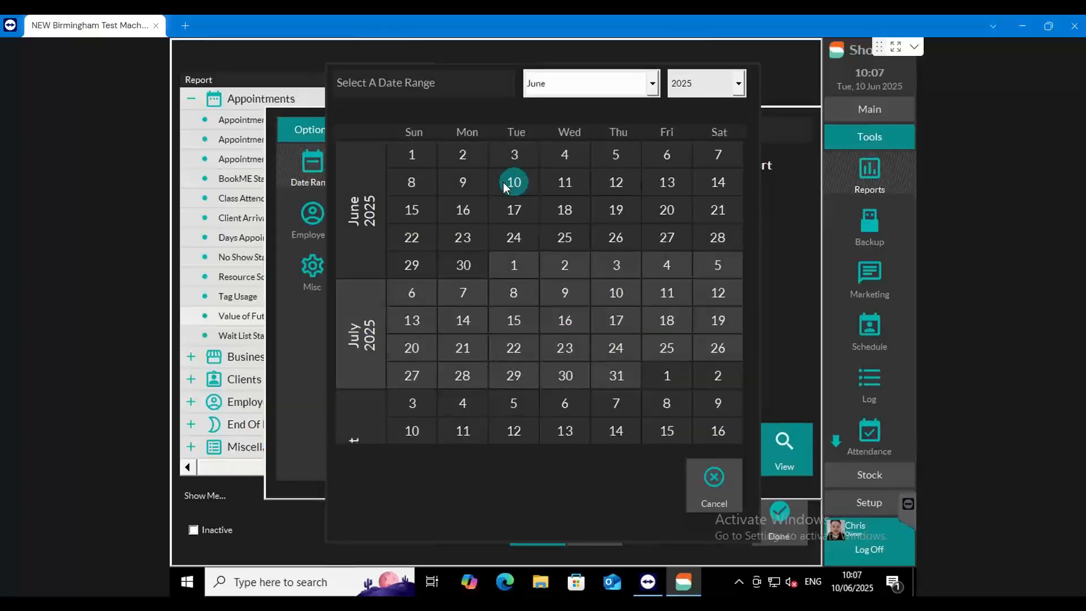
pyautogui.click(724, 181)
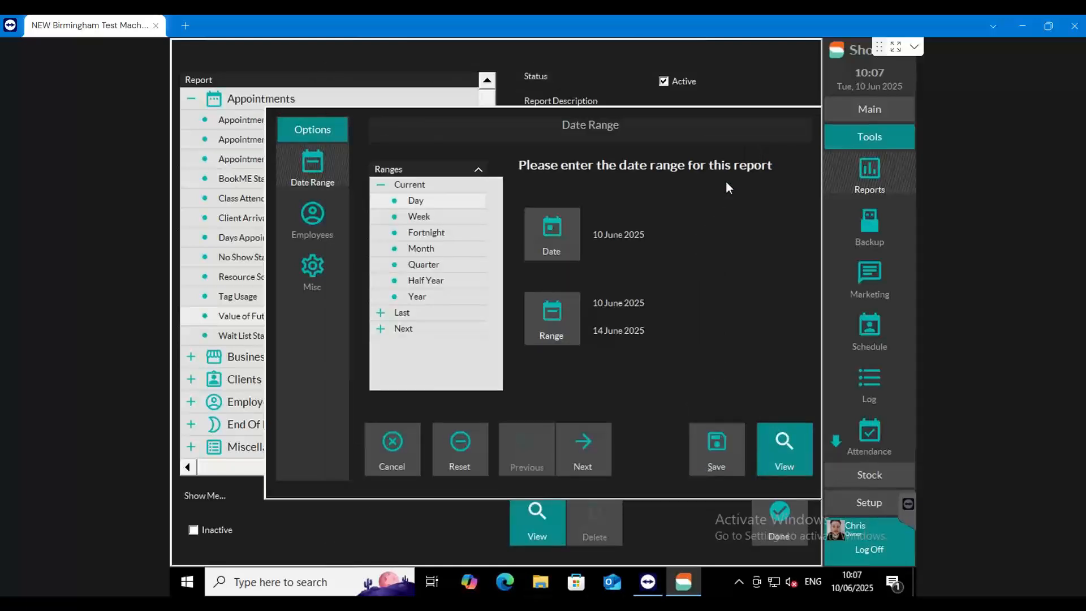
pyautogui.click(786, 449)
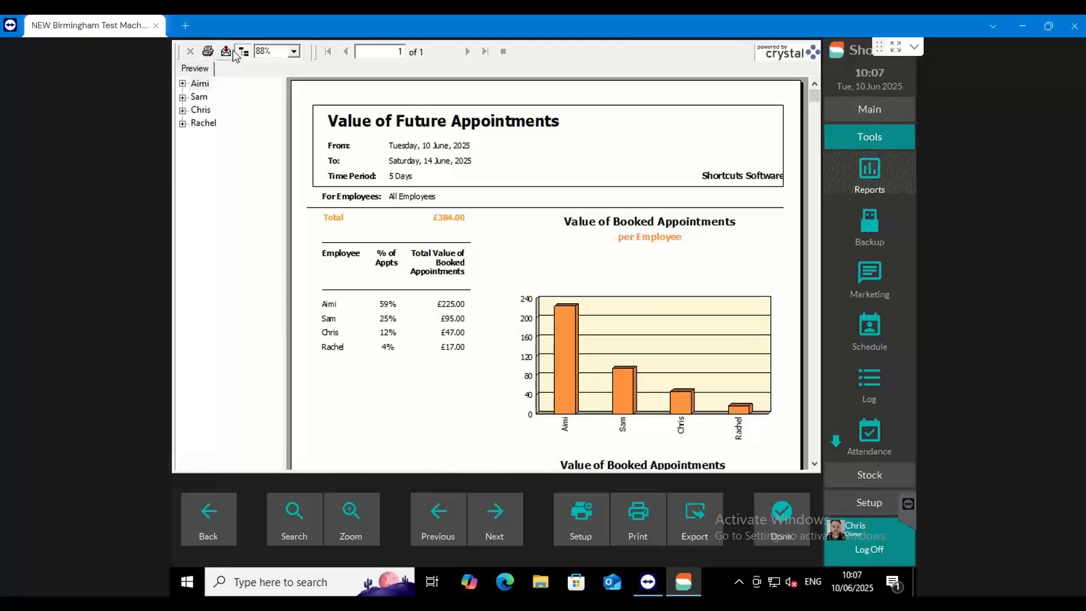
# Step: Enlarge the report preview to 100% and check its time period and total value
pyautogui.click(293, 51)
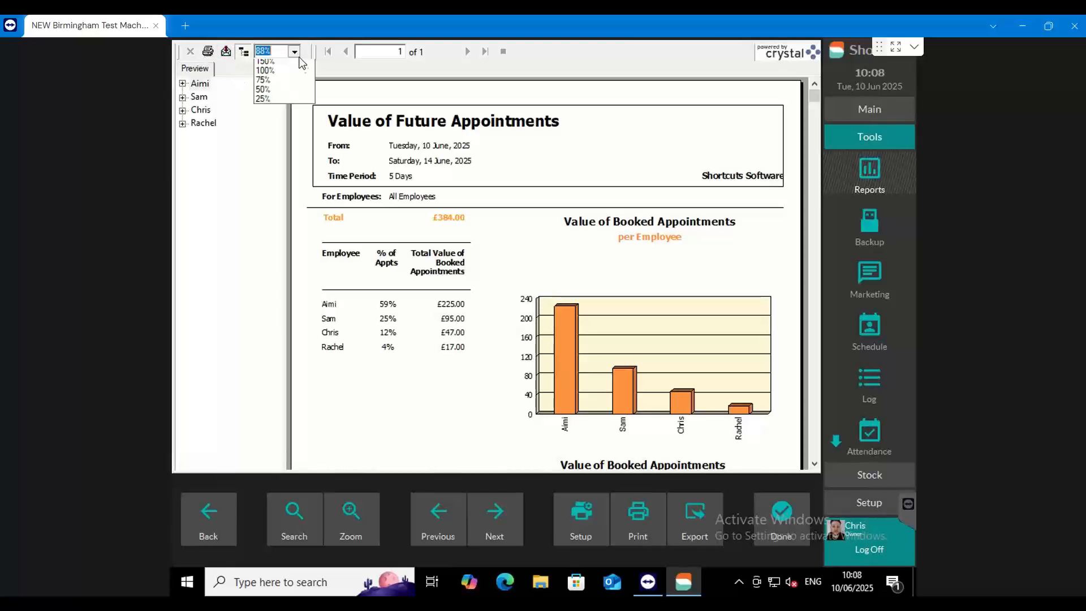
pyautogui.click(277, 121)
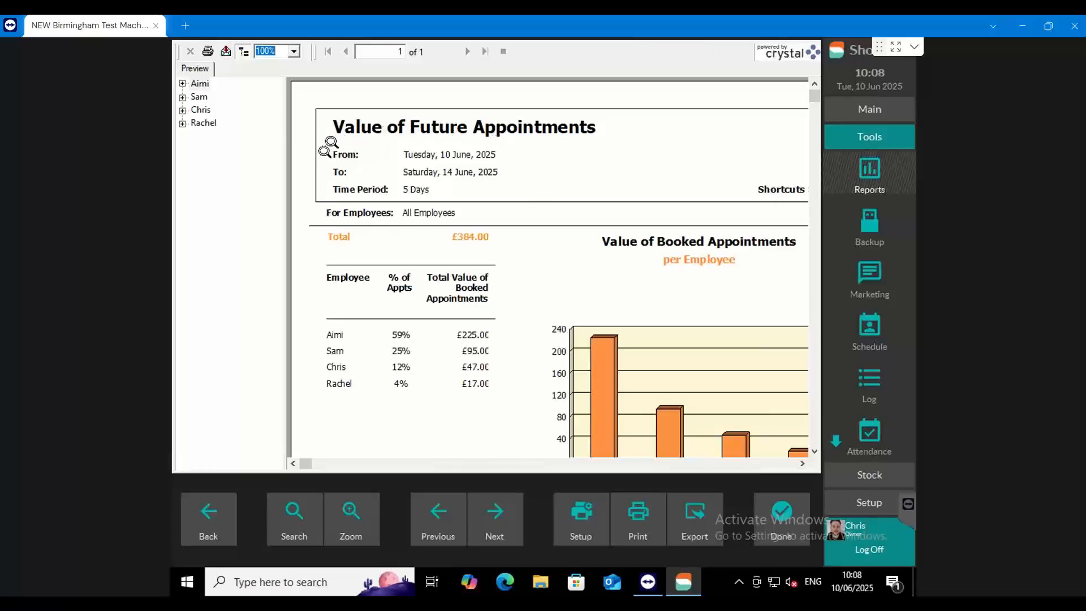
pyautogui.click(429, 191)
pyautogui.click(462, 235)
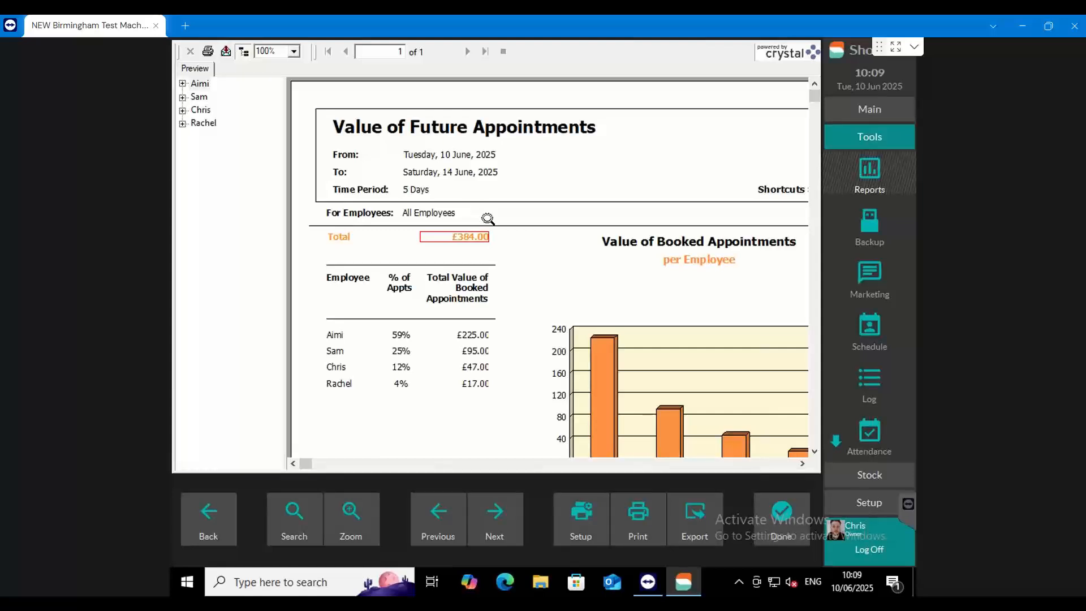
# Step: Examine each employee's percentage of appointments and total value of booked appointments in the report table
pyautogui.click(333, 336)
pyautogui.click(467, 334)
pyautogui.click(339, 335)
pyautogui.click(400, 336)
pyautogui.click(477, 335)
pyautogui.click(341, 351)
pyautogui.click(470, 351)
pyautogui.click(347, 365)
pyautogui.click(352, 385)
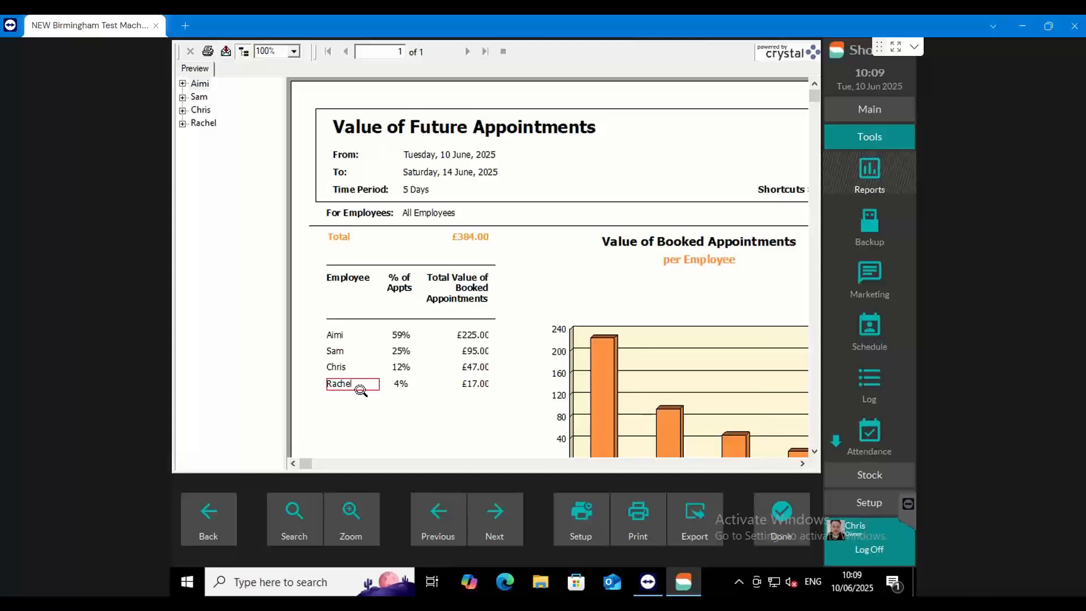
# Step: Compare the Value of Booked Appointments per Employee chart with the employee totals in the table
pyautogui.click(815, 451)
pyautogui.click(814, 451)
pyautogui.click(802, 463)
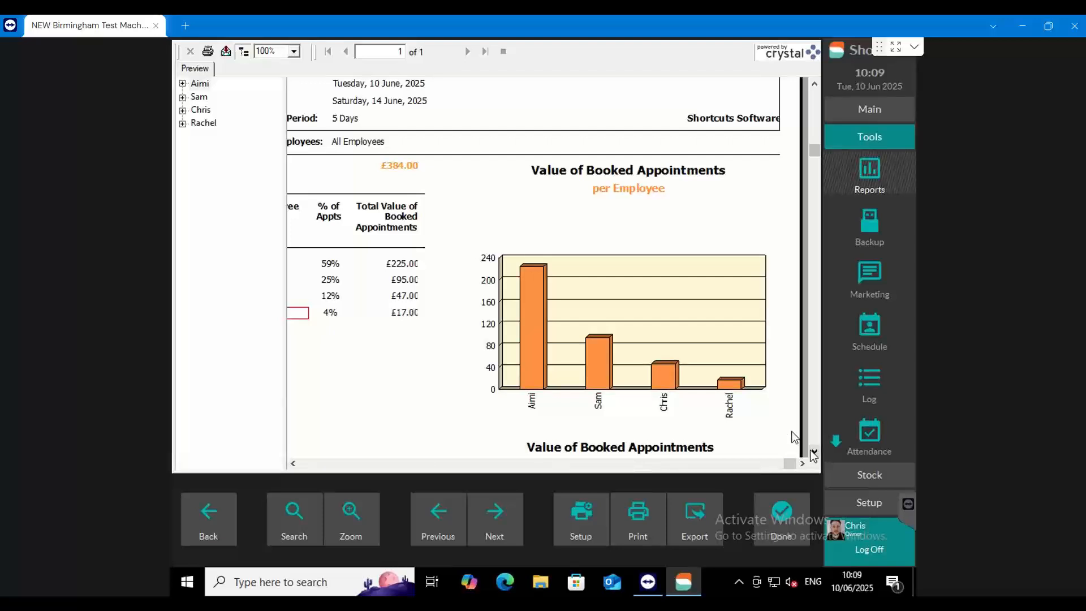
pyautogui.click(553, 293)
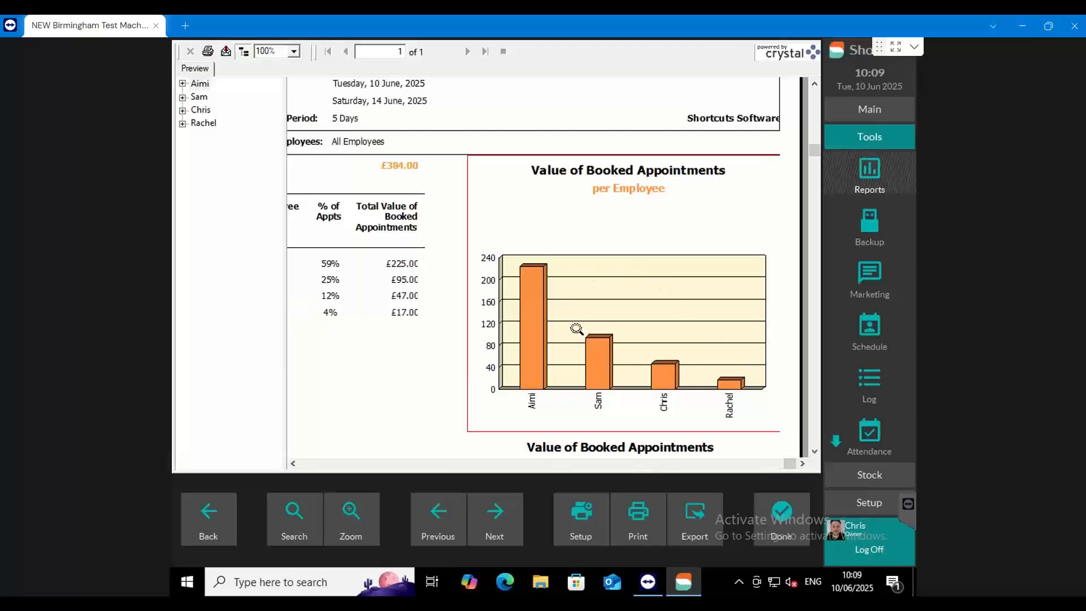
pyautogui.click(405, 265)
pyautogui.click(409, 281)
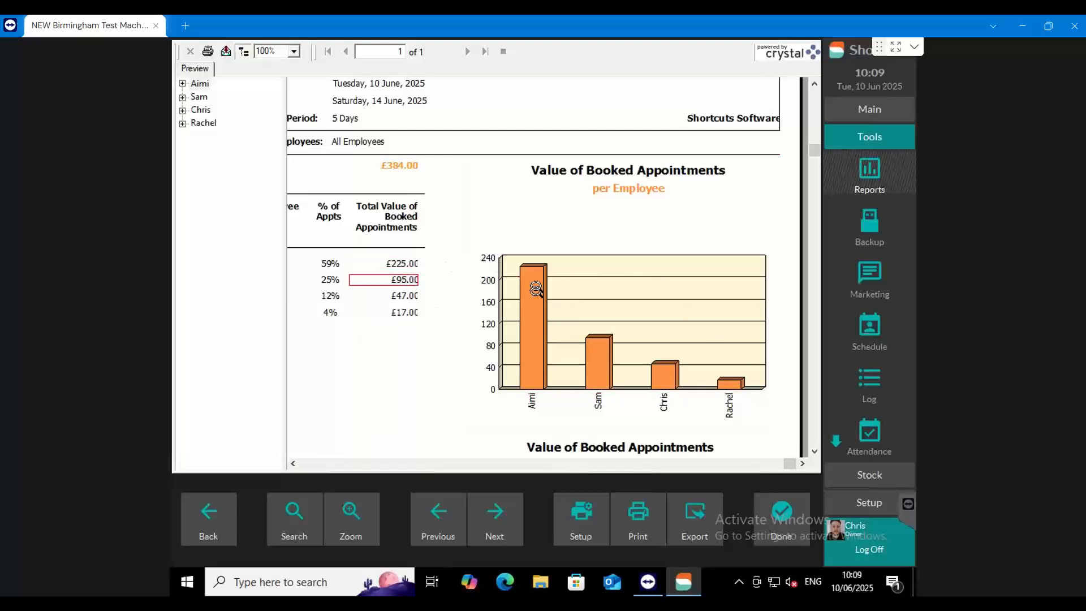
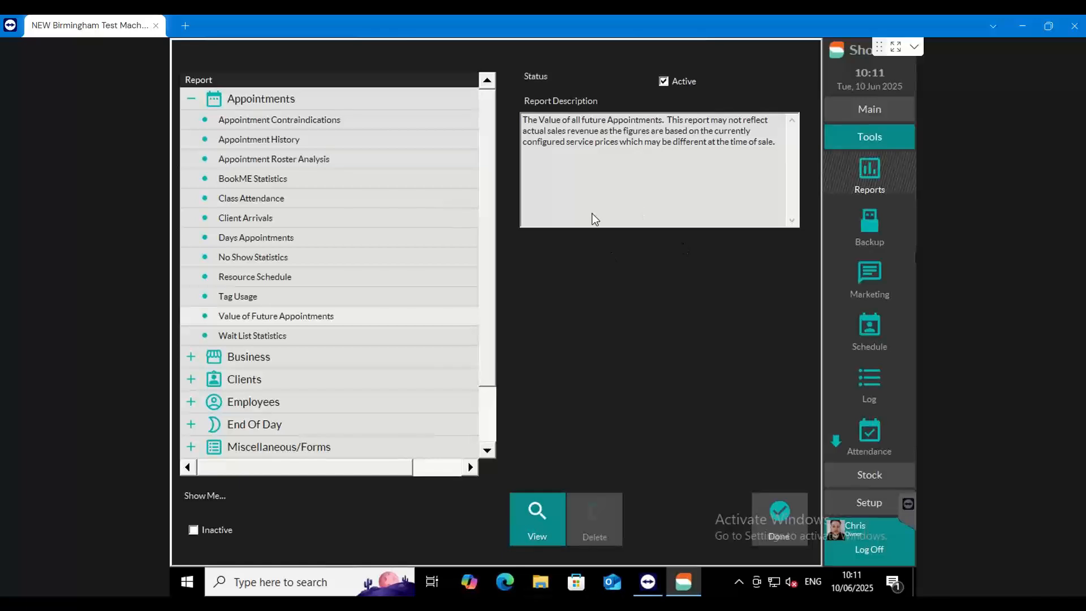
# Step: Collapse the Appointments category and select the Non Returning Clients from Date Range report under Clients
pyautogui.click(195, 99)
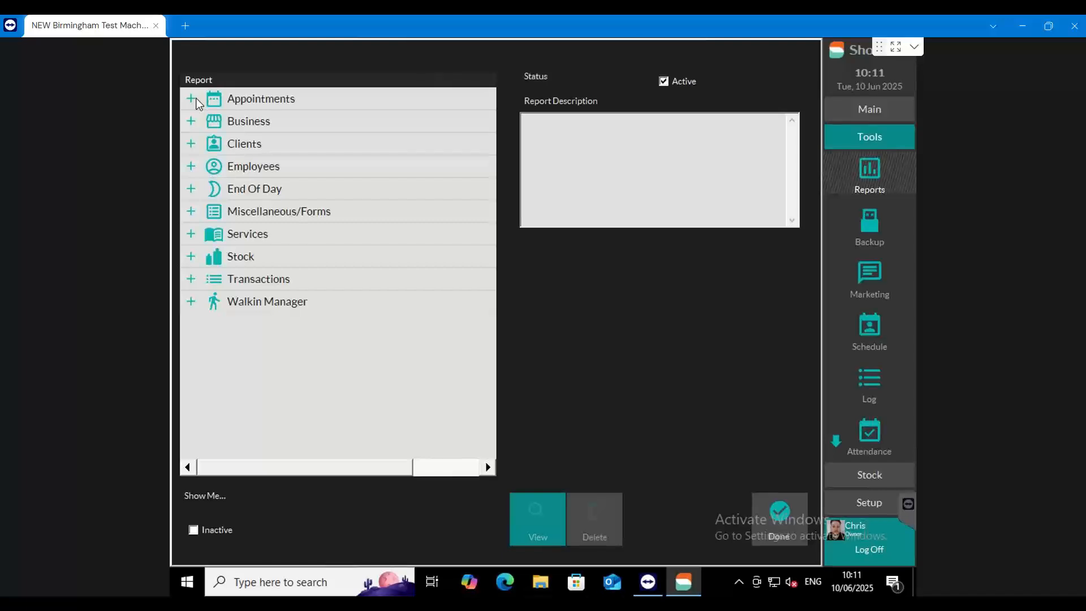
pyautogui.click(192, 145)
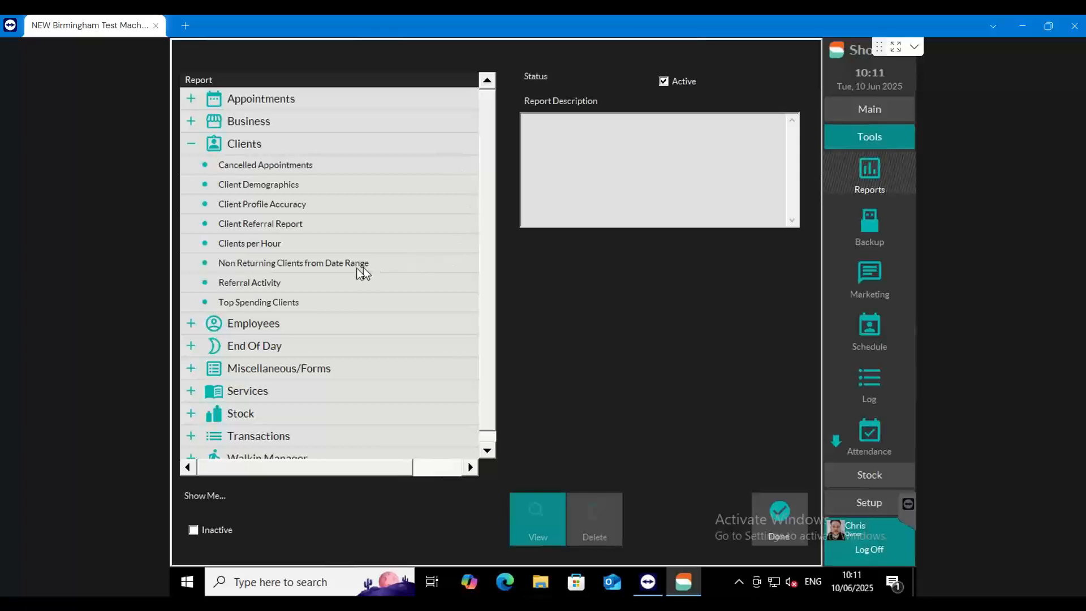
pyautogui.click(346, 263)
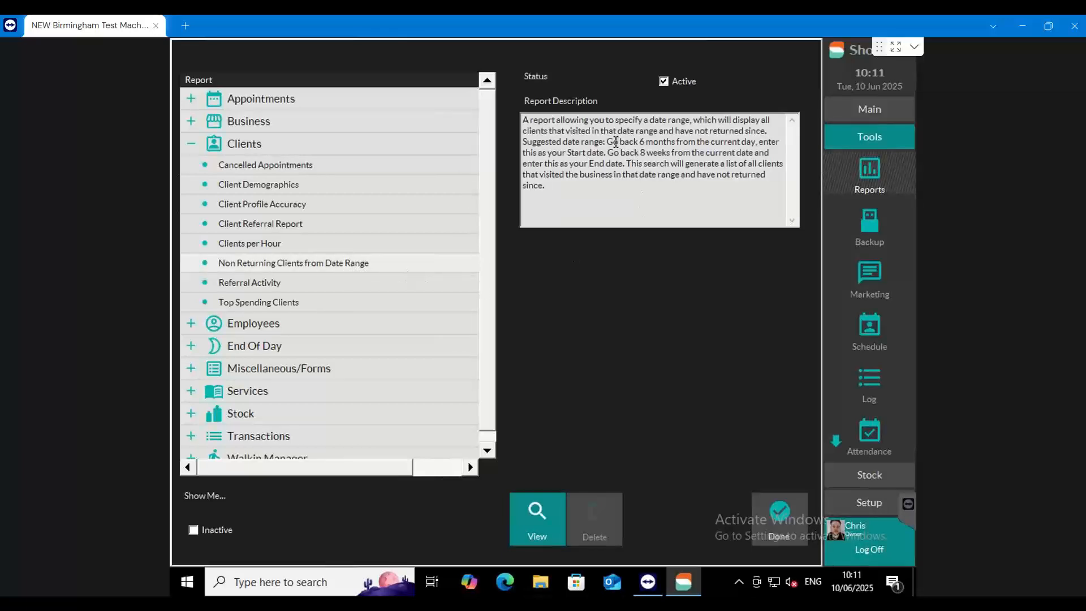
# Step: Read the suggested start and end date guidance in the report description, highlighting the relevant passages
pyautogui.moveTo(608, 142); pyautogui.dragTo(686, 157)
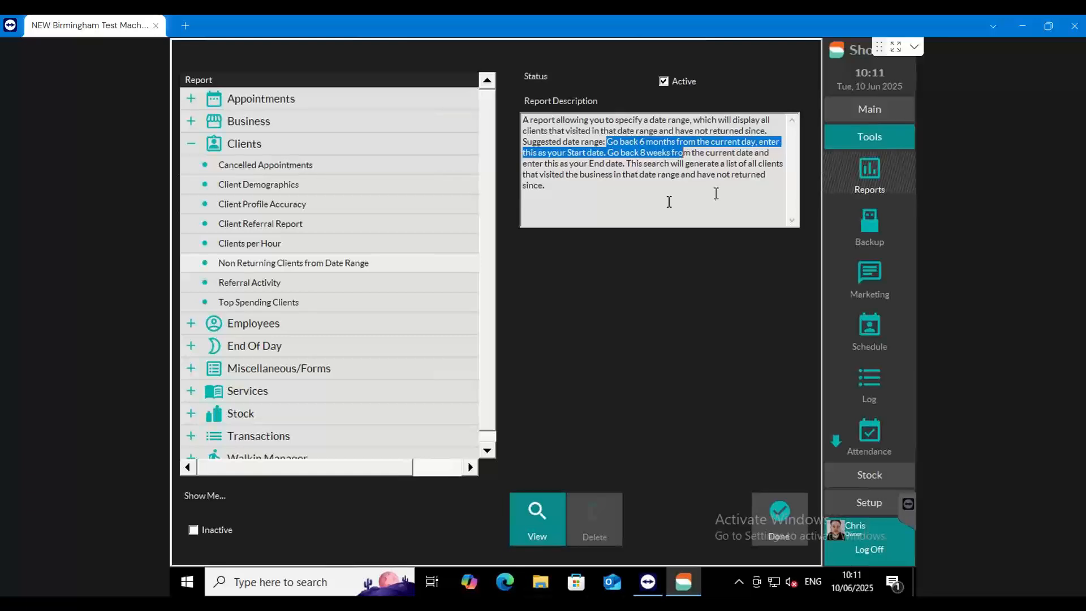
pyautogui.click(674, 153)
pyautogui.moveTo(681, 153); pyautogui.dragTo(626, 171)
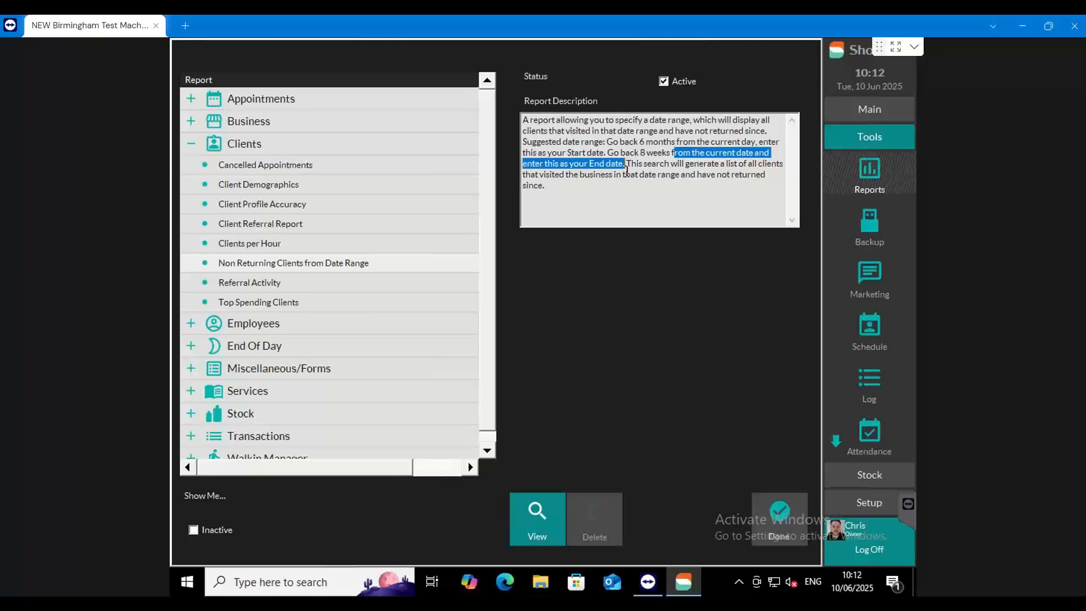
# Step: Open the Non Returning Clients from Date Range report options and set the range from 2 January 2025 to 1 April 2025
pyautogui.click(357, 264)
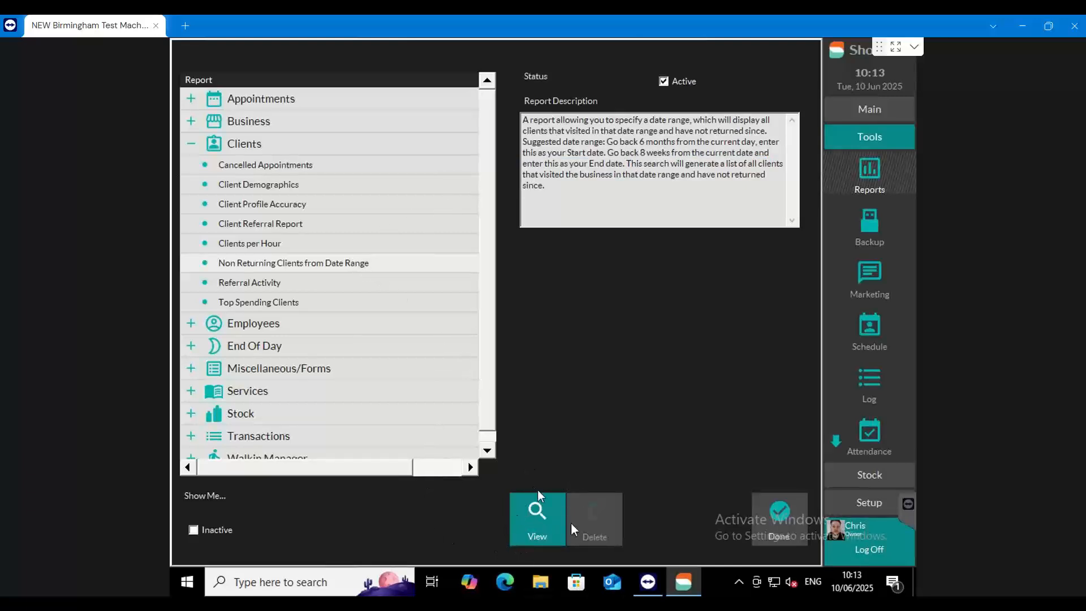
pyautogui.click(539, 499)
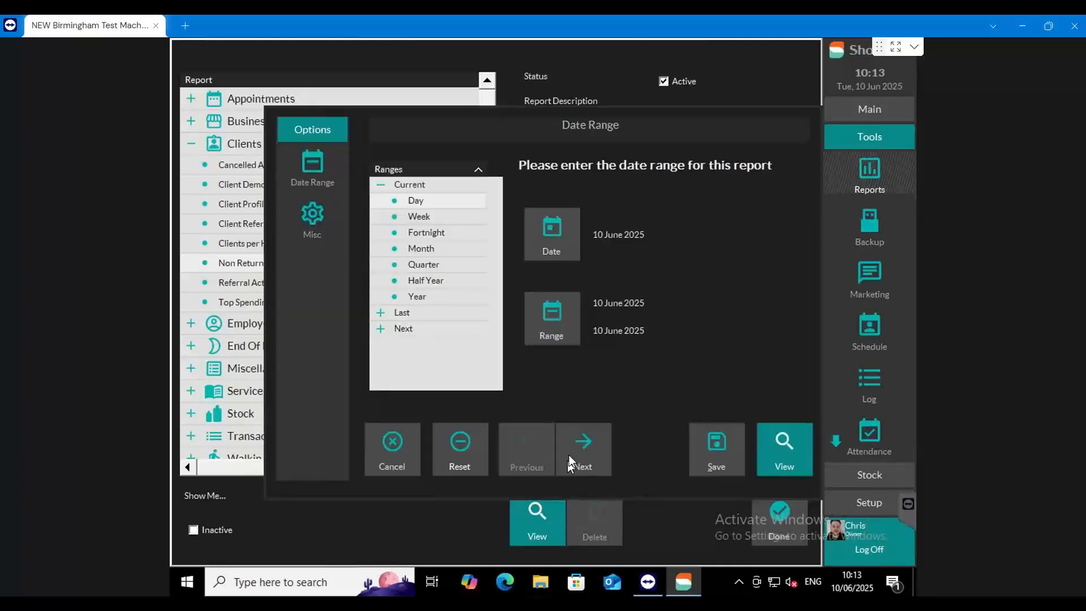
pyautogui.click(550, 319)
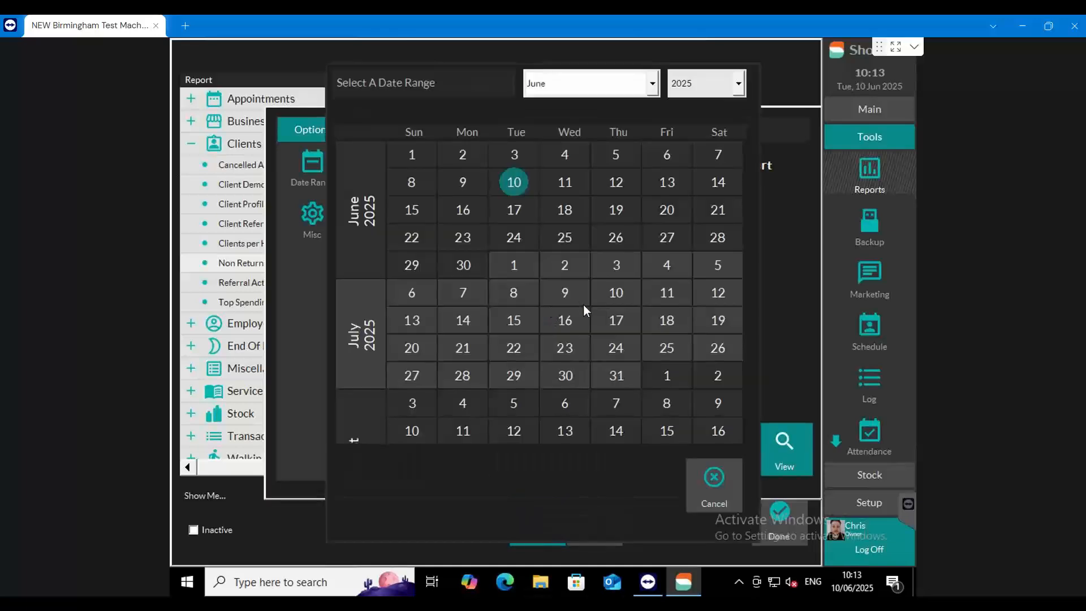
pyautogui.click(650, 85)
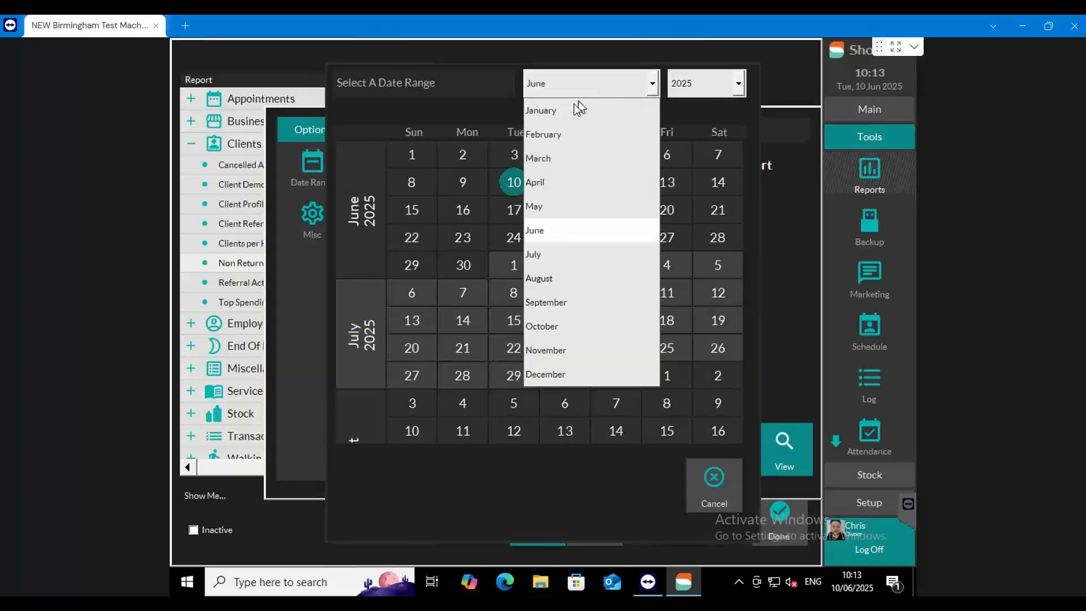
pyautogui.click(627, 104)
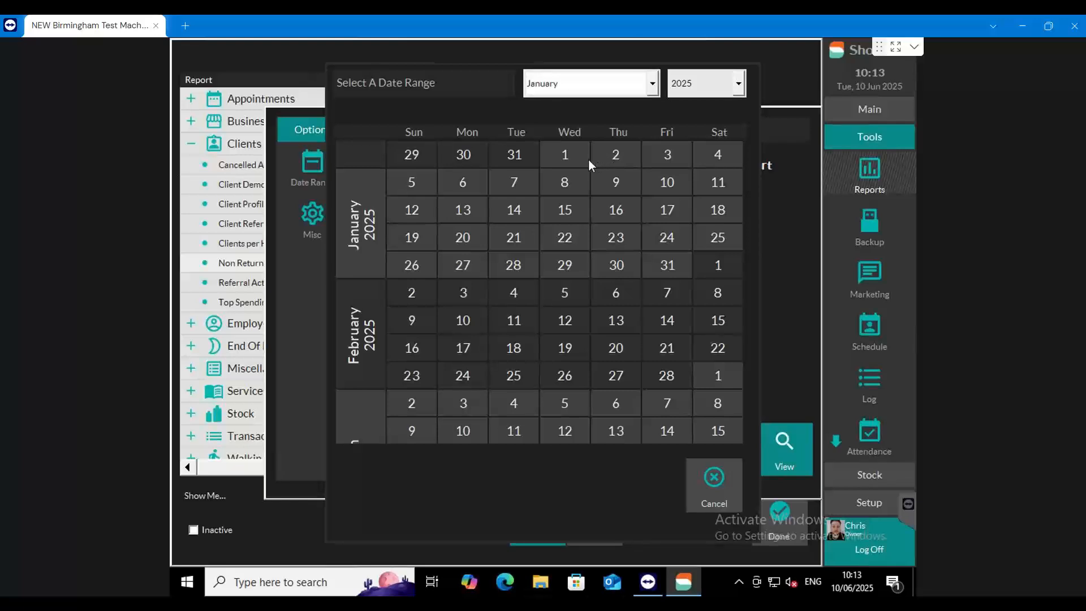
pyautogui.click(654, 87)
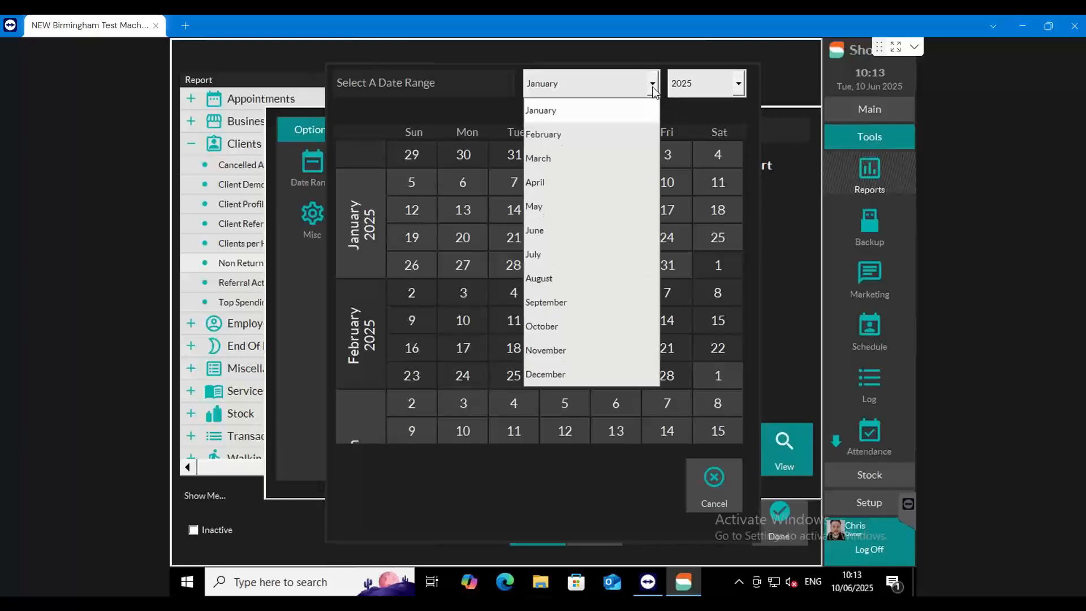
pyautogui.click(547, 182)
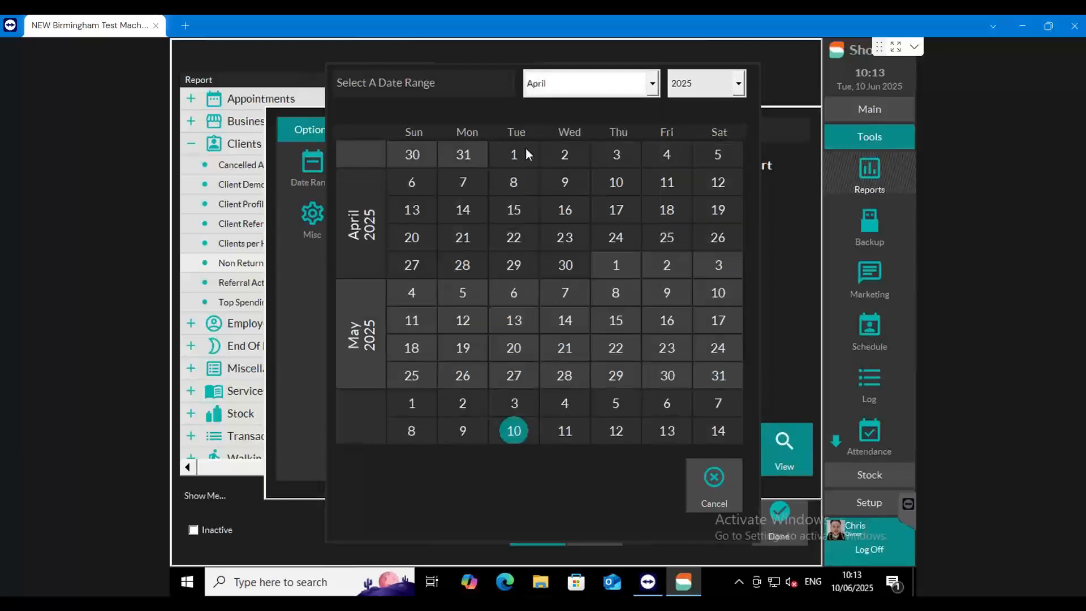
pyautogui.click(526, 151)
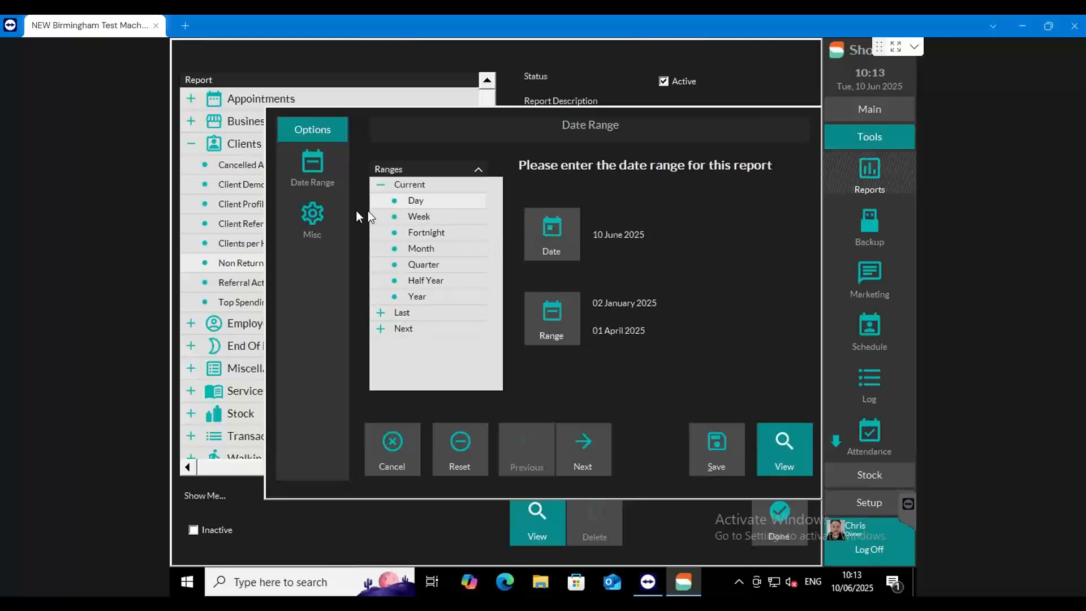
# Step: Review the miscellaneous parameters and the date range, and generate the Non Returning Clients report
pyautogui.click(314, 214)
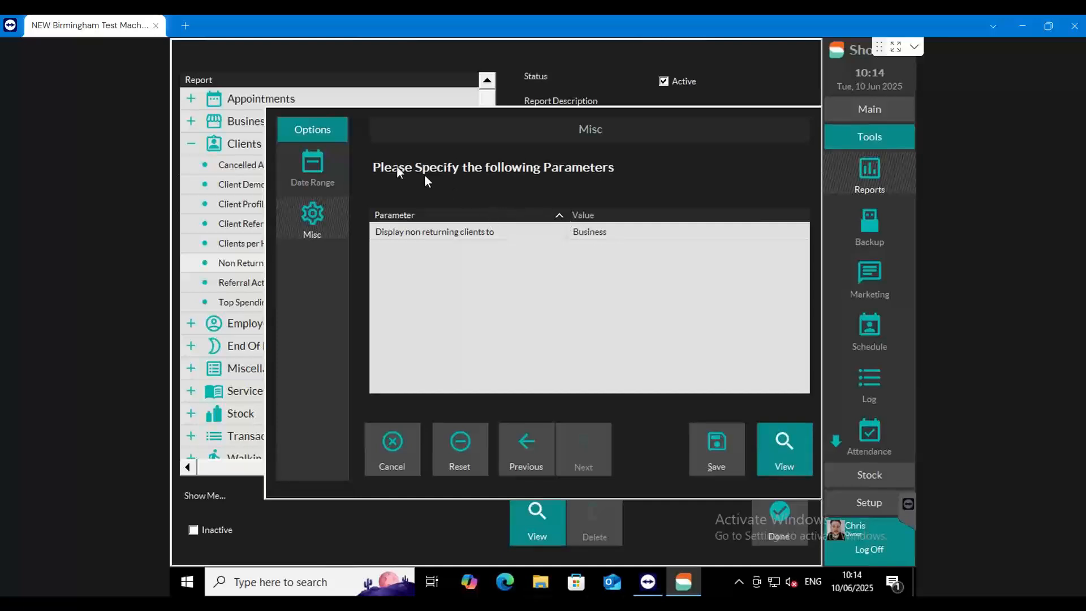
pyautogui.click(320, 164)
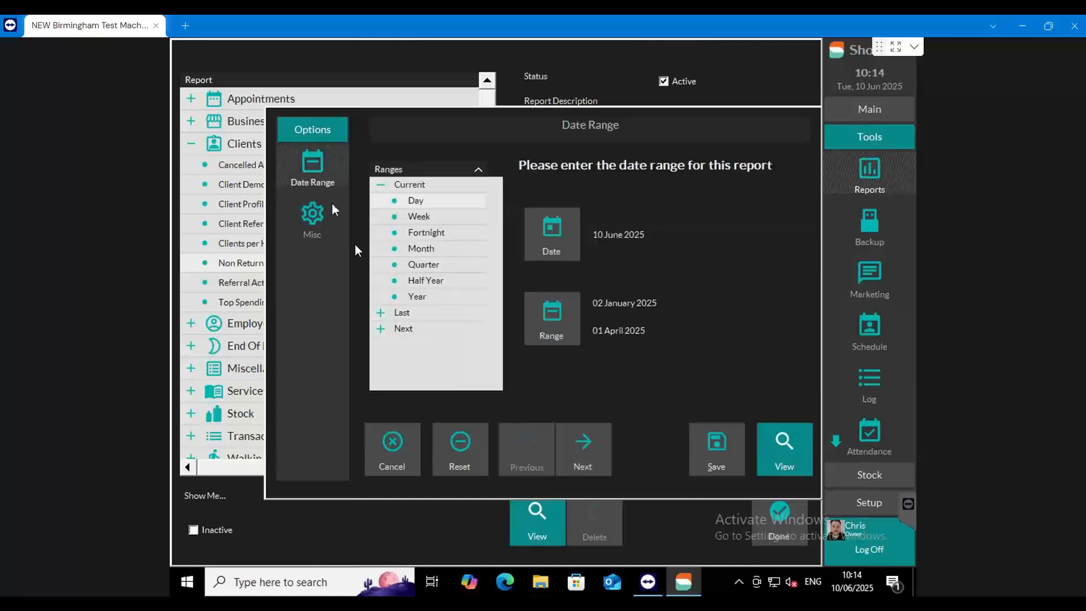
pyautogui.click(790, 435)
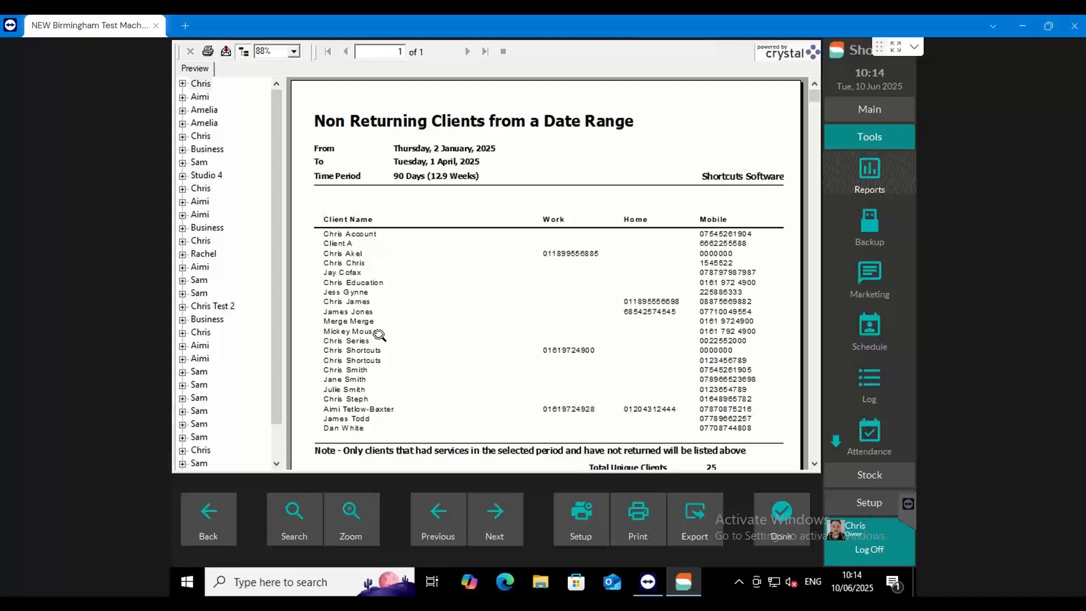
# Step: Look through the client names listed in the Non Returning Clients report
pyautogui.click(335, 340)
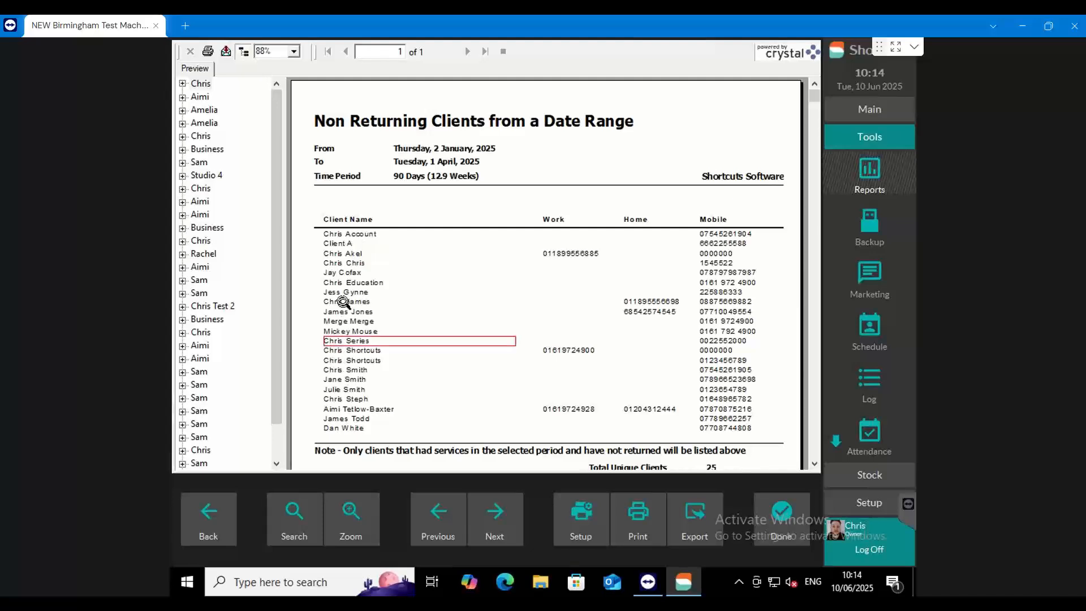
pyautogui.click(334, 263)
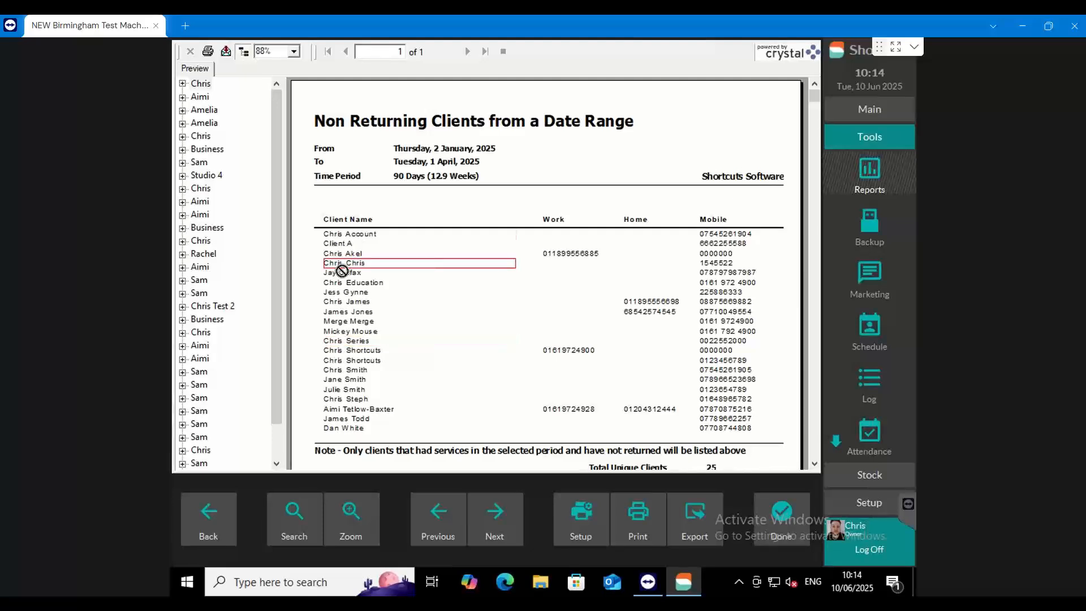
pyautogui.click(341, 370)
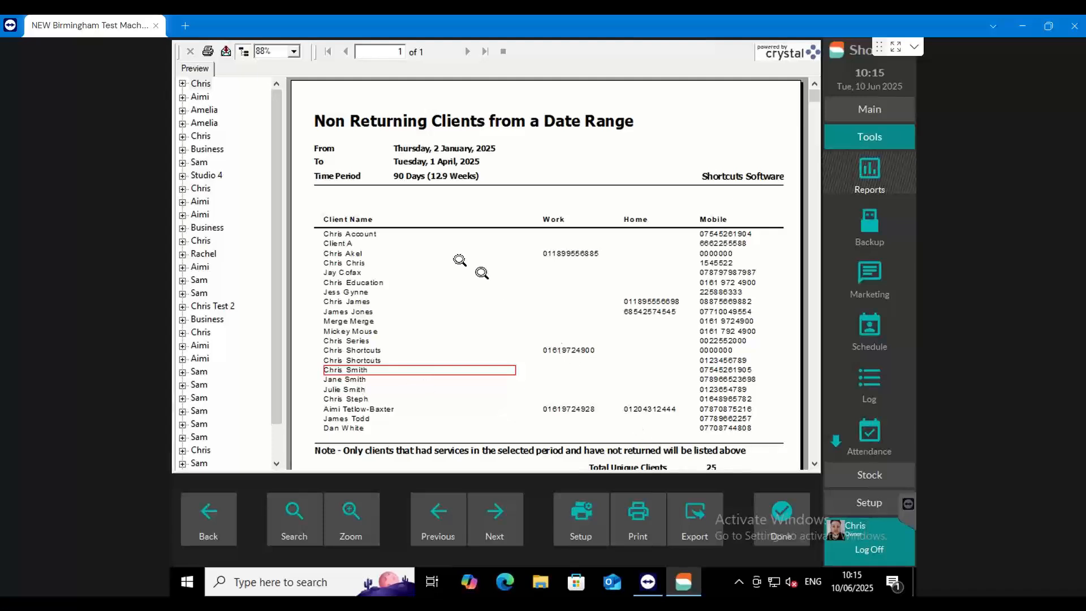
pyautogui.click(339, 254)
# Step: Compare the Did Not Return total in the report summary with the clients listed above it
pyautogui.scroll(-3, 427, 311)
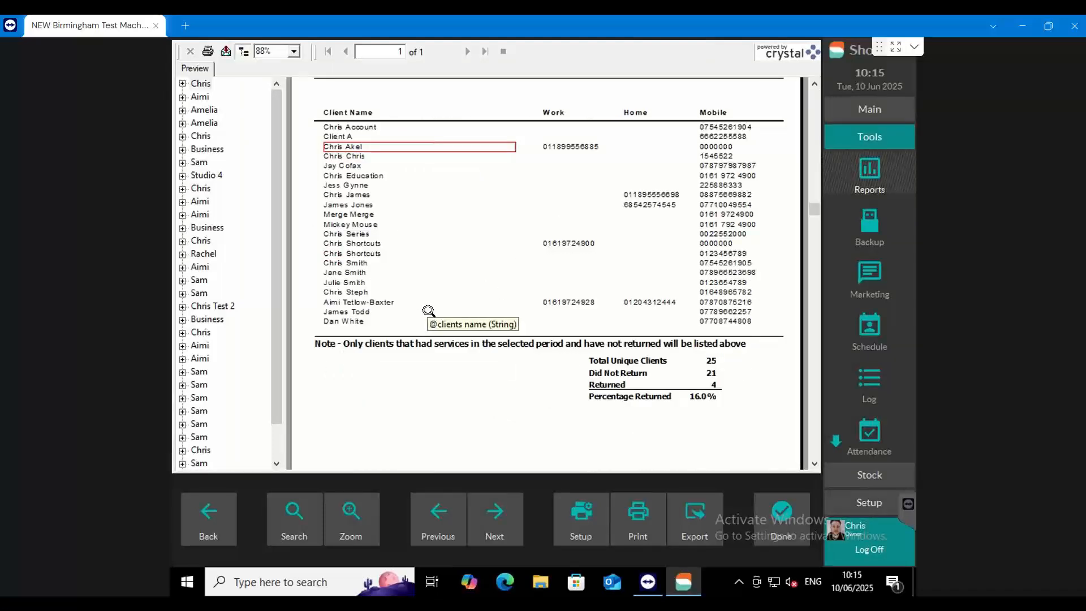
pyautogui.click(647, 375)
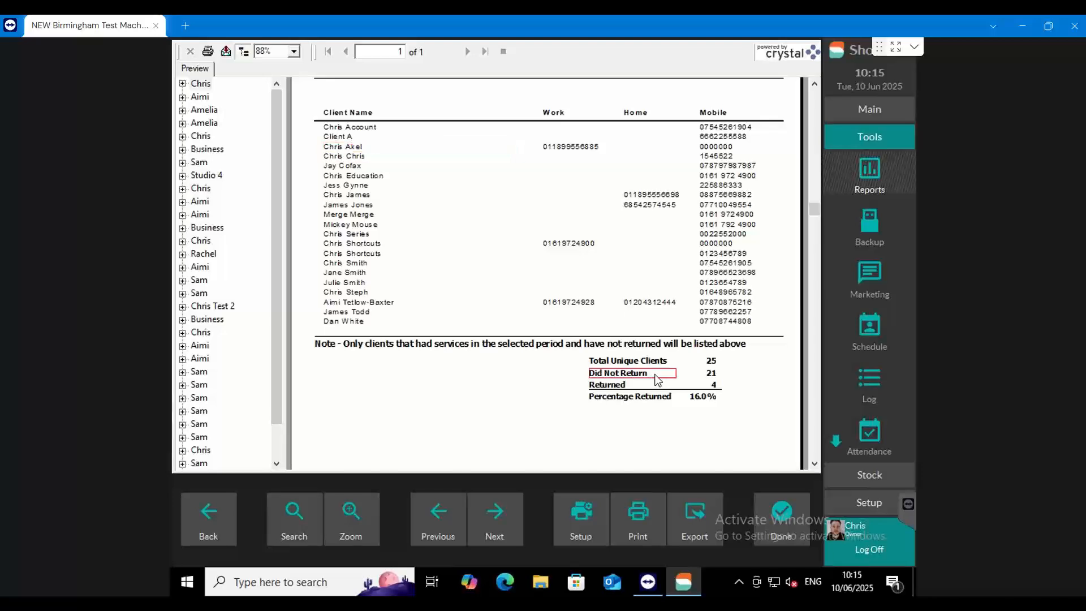
pyautogui.click(711, 374)
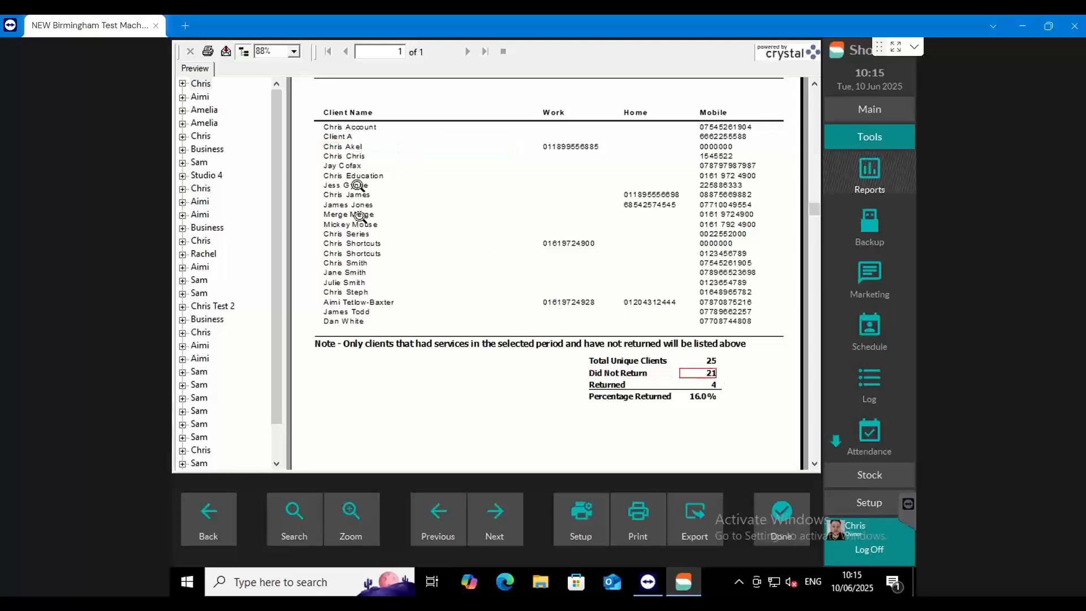
pyautogui.click(340, 137)
pyautogui.click(342, 146)
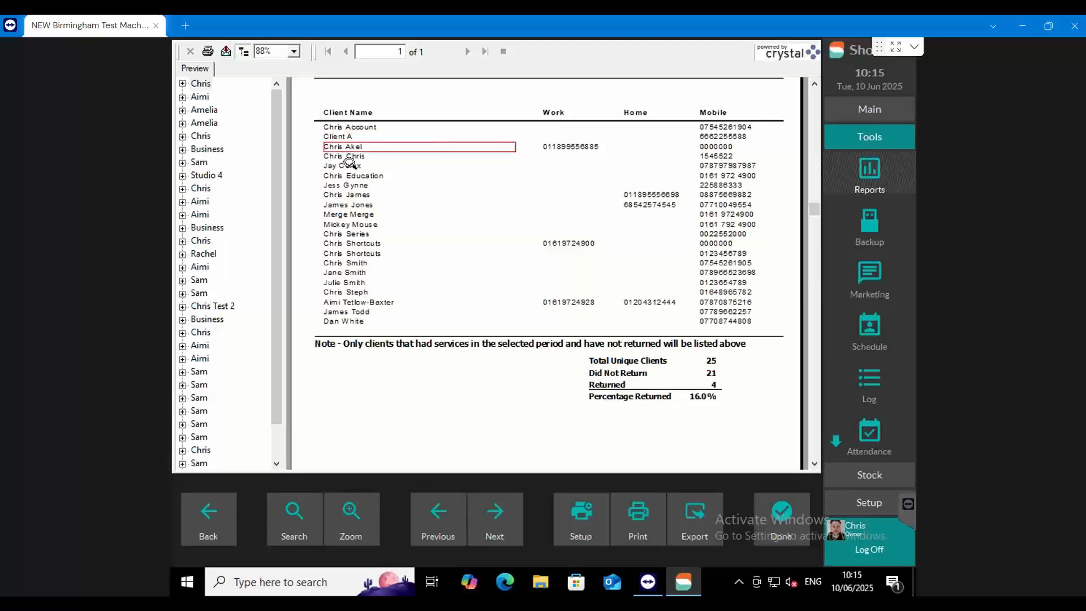
pyautogui.click(350, 175)
pyautogui.click(346, 185)
pyautogui.click(350, 196)
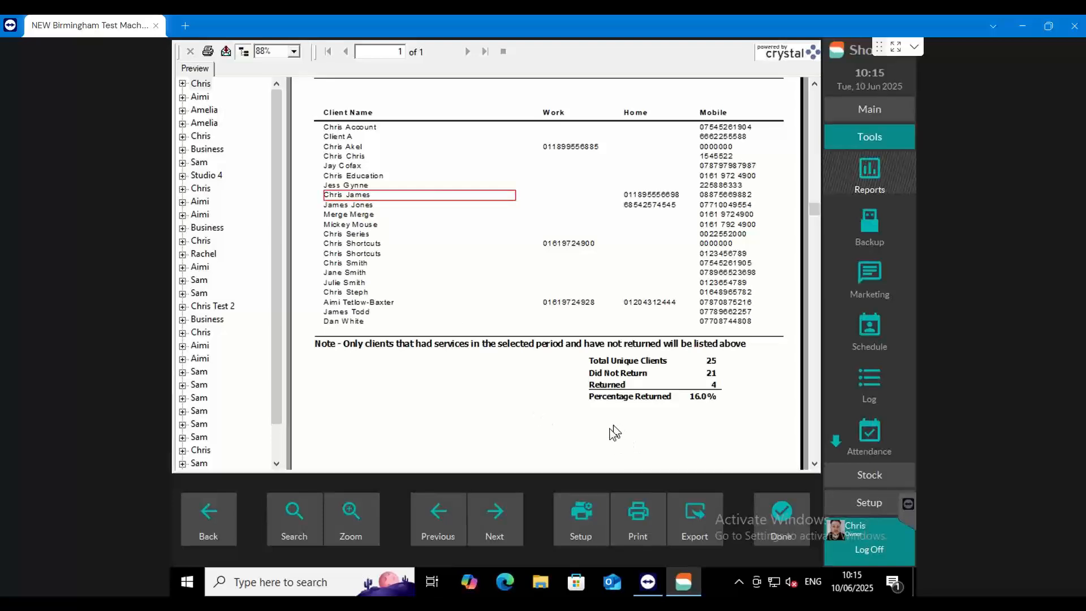
# Step: Examine the Returned count and Percentage Returned in the report summary, and refer back to the listed clients
pyautogui.click(703, 397)
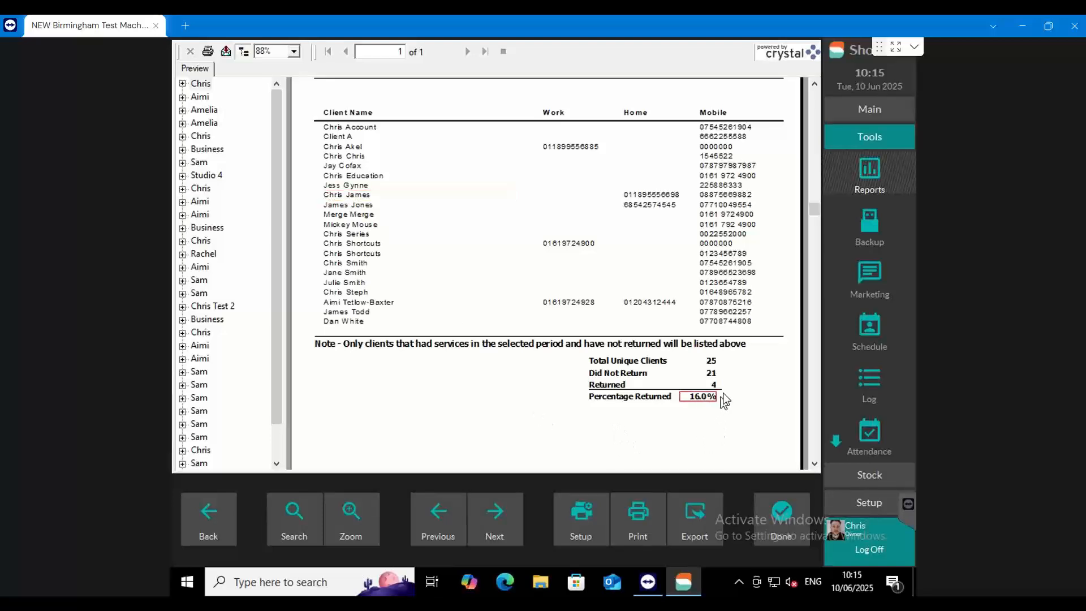
pyautogui.click(715, 386)
pyautogui.click(704, 397)
pyautogui.click(712, 385)
pyautogui.click(706, 398)
pyautogui.click(714, 385)
pyautogui.click(708, 397)
pyautogui.click(713, 389)
pyautogui.click(707, 399)
pyautogui.click(338, 185)
pyautogui.click(338, 216)
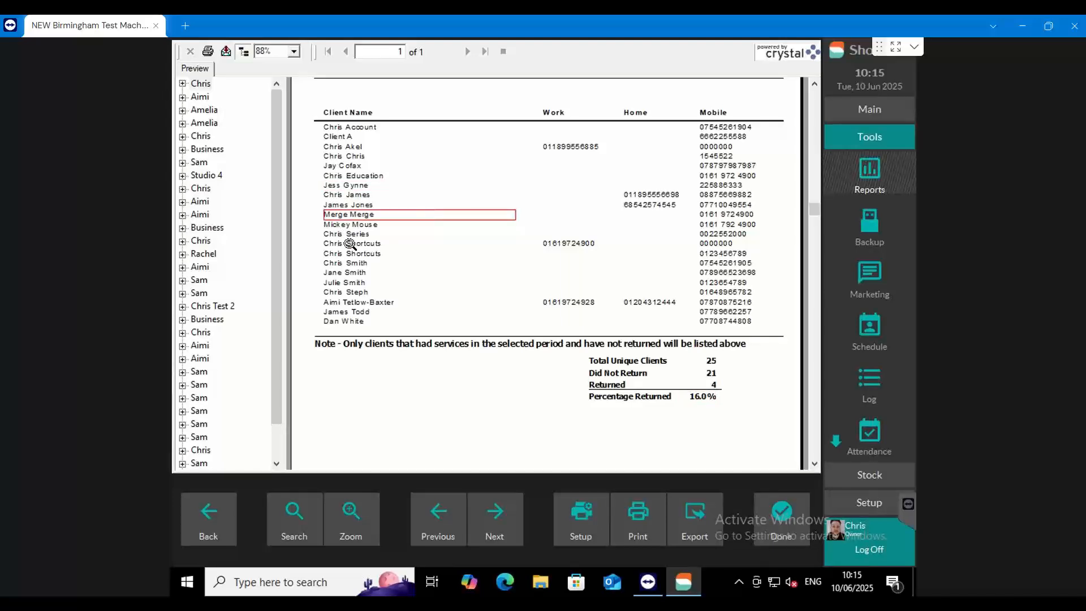
# Step: Return to the report options, set Display non returning clients to Employee, and regenerate the report
pyautogui.click(206, 518)
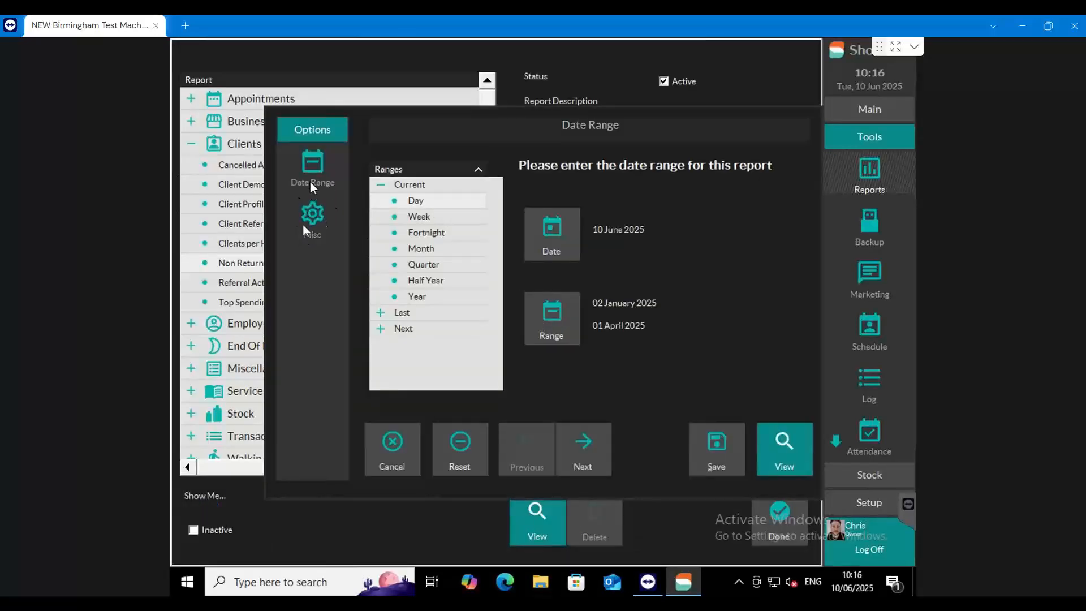
pyautogui.click(315, 209)
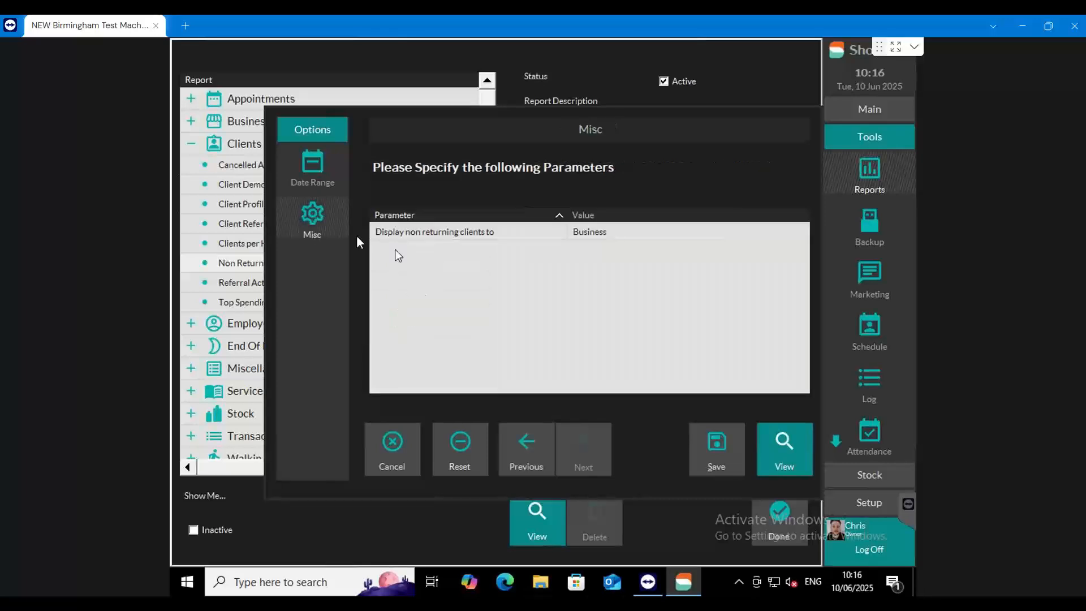
pyautogui.click(627, 233)
pyautogui.click(628, 232)
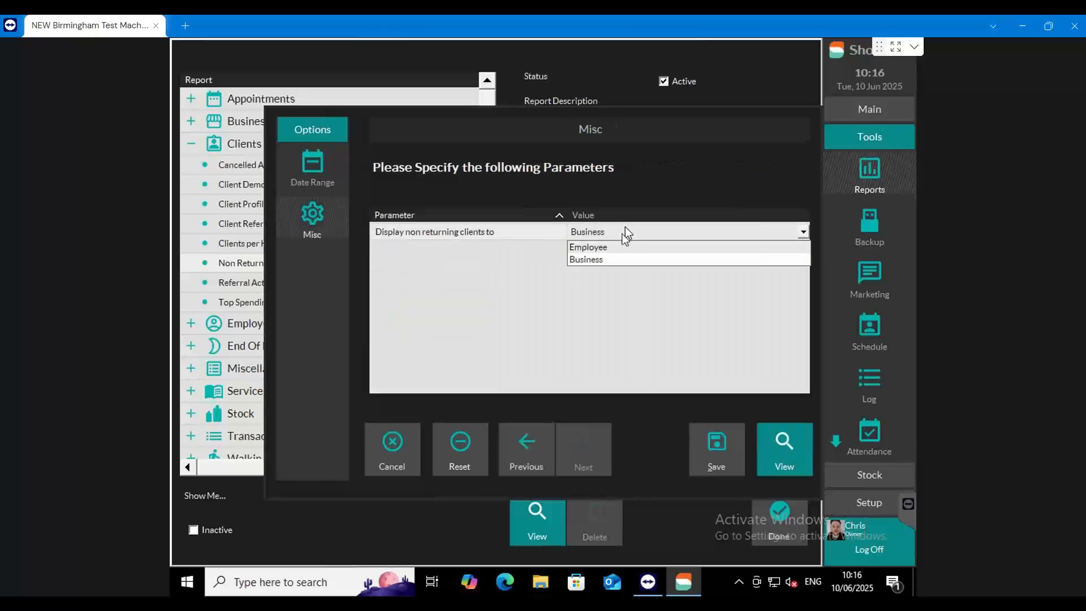
pyautogui.click(616, 247)
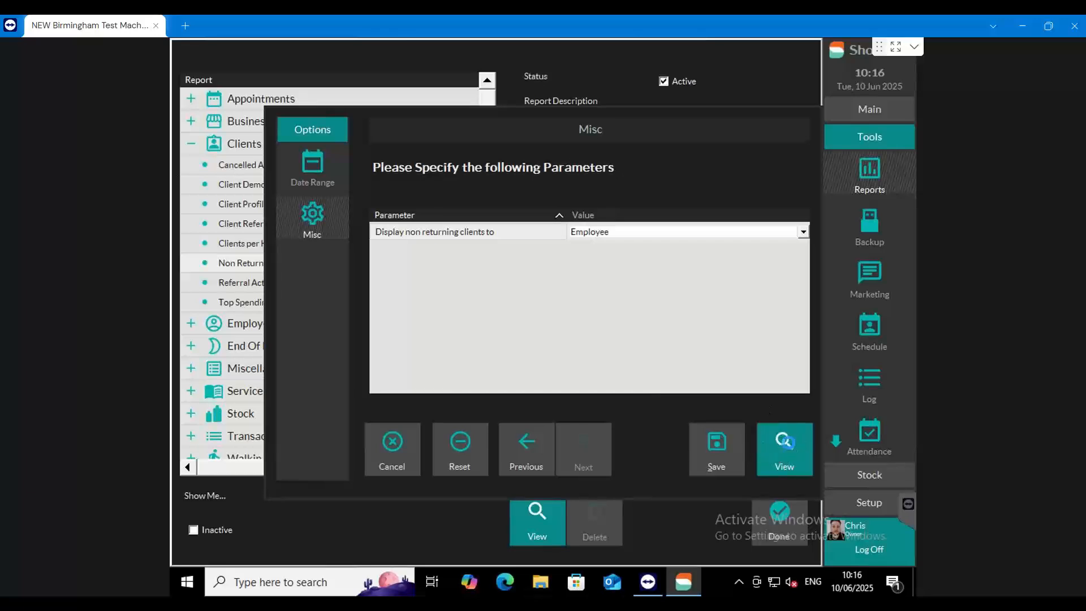
pyautogui.click(789, 444)
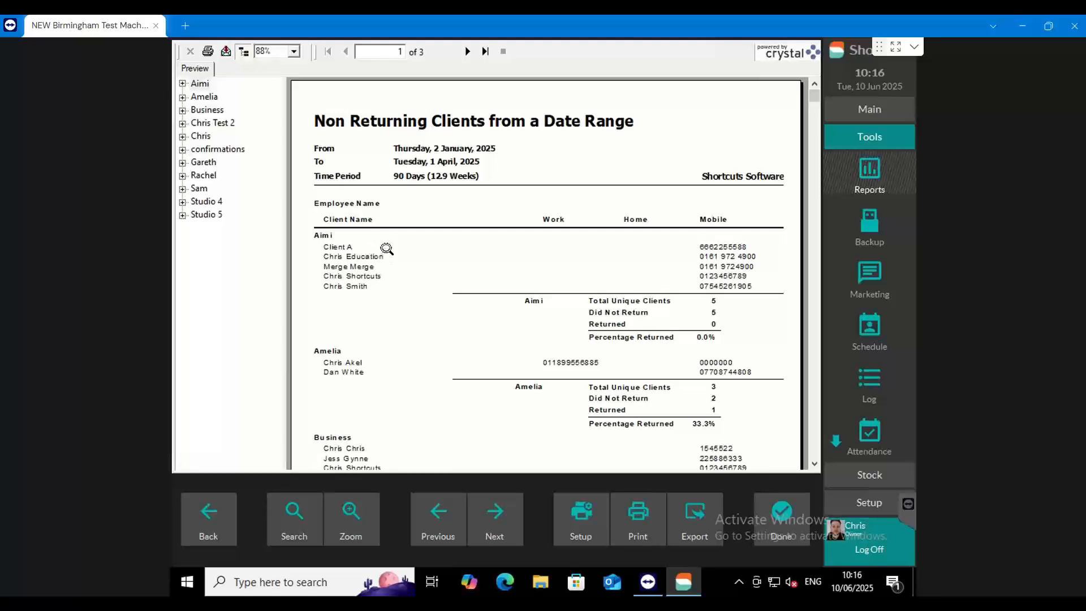
# Step: Examine the non-returning clients grouped under each employee on the first page of the report
pyautogui.click(347, 248)
pyautogui.click(343, 235)
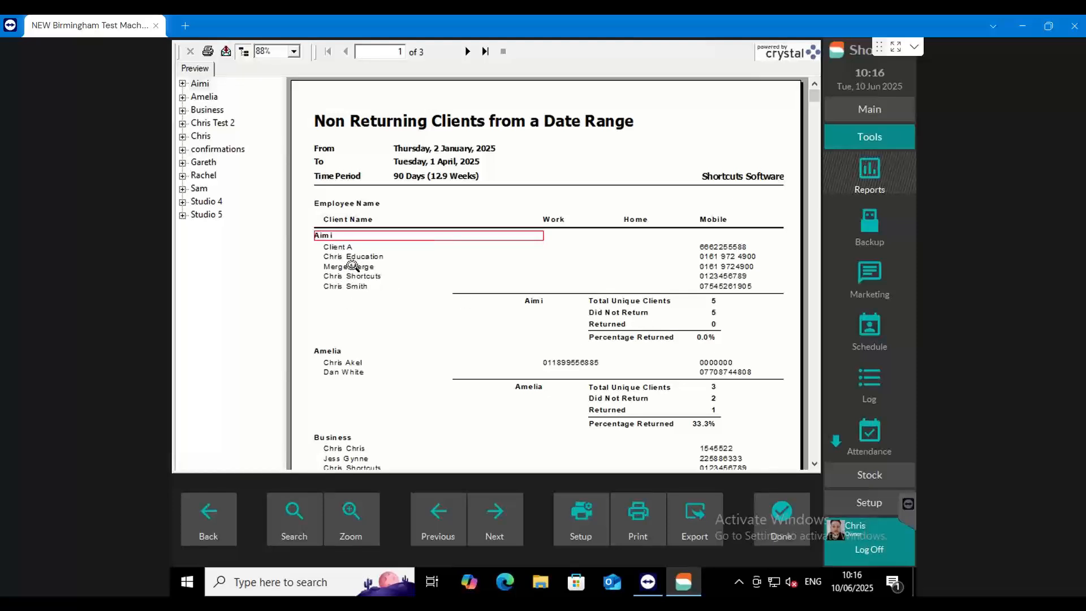
pyautogui.click(350, 361)
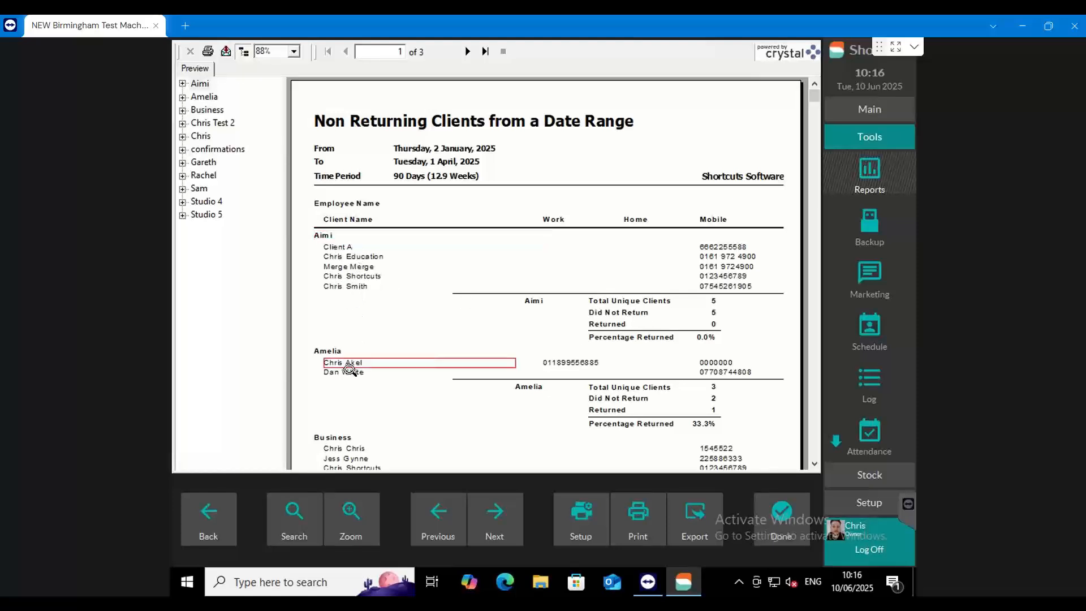
pyautogui.click(352, 372)
pyautogui.scroll(-3, 342, 362)
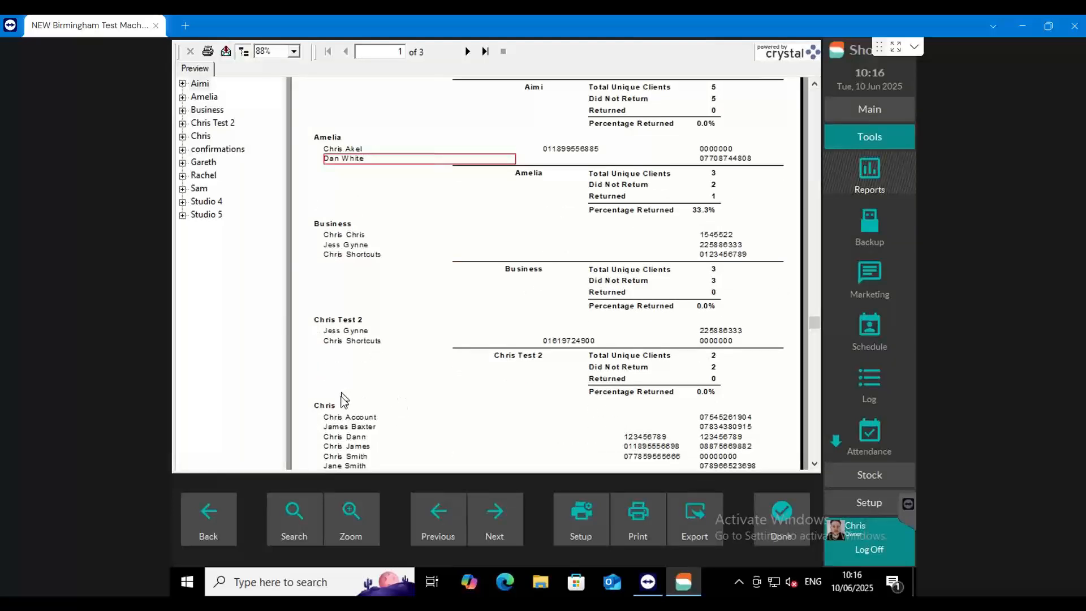
pyautogui.click(345, 424)
pyautogui.scroll(-2, 344, 426)
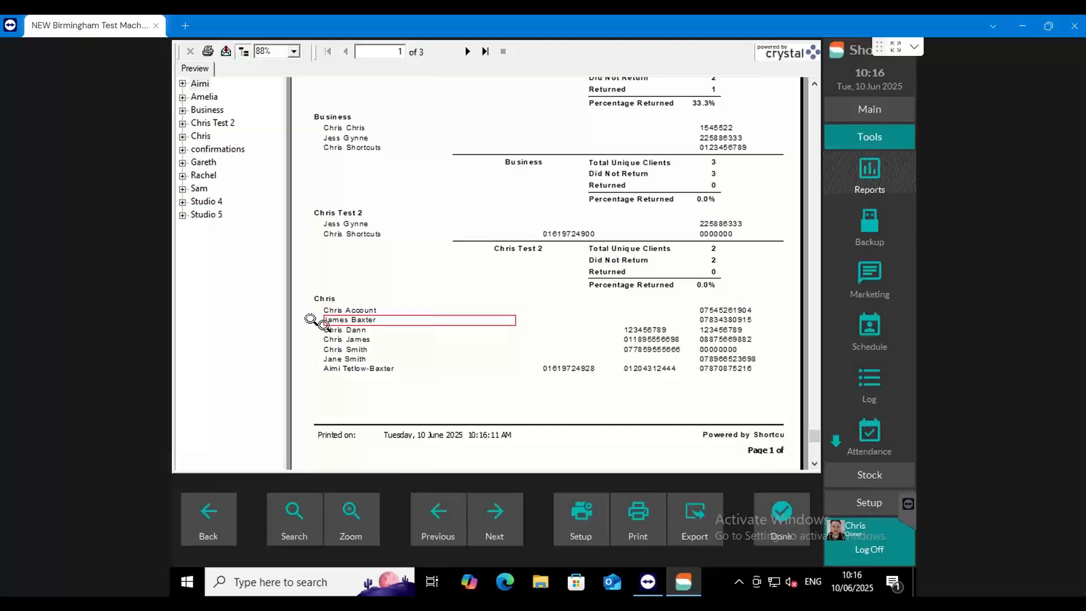
pyautogui.scroll(4, 347, 300)
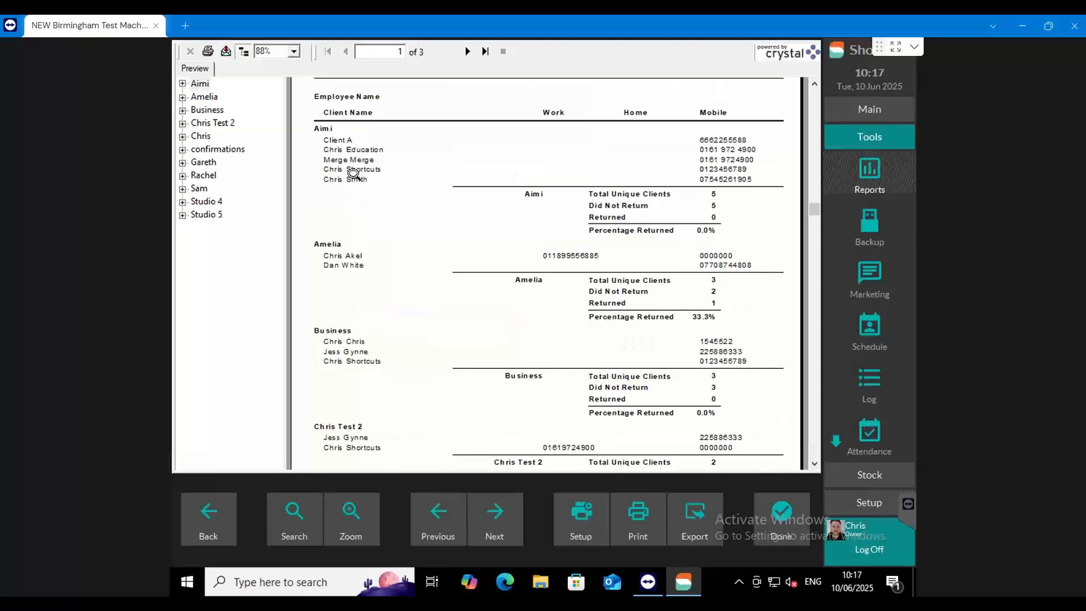
pyautogui.scroll(-4, 482, 367)
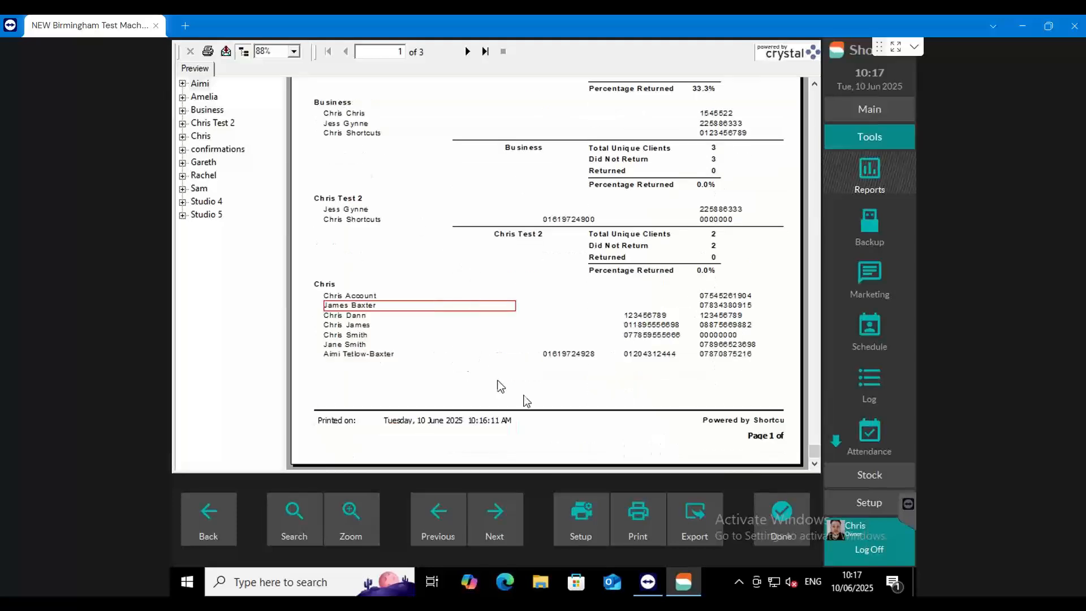
pyautogui.scroll(2, 362, 237)
# Step: Go to page 2 of the report and check the Returned figure in the first employee's summary
pyautogui.click(468, 51)
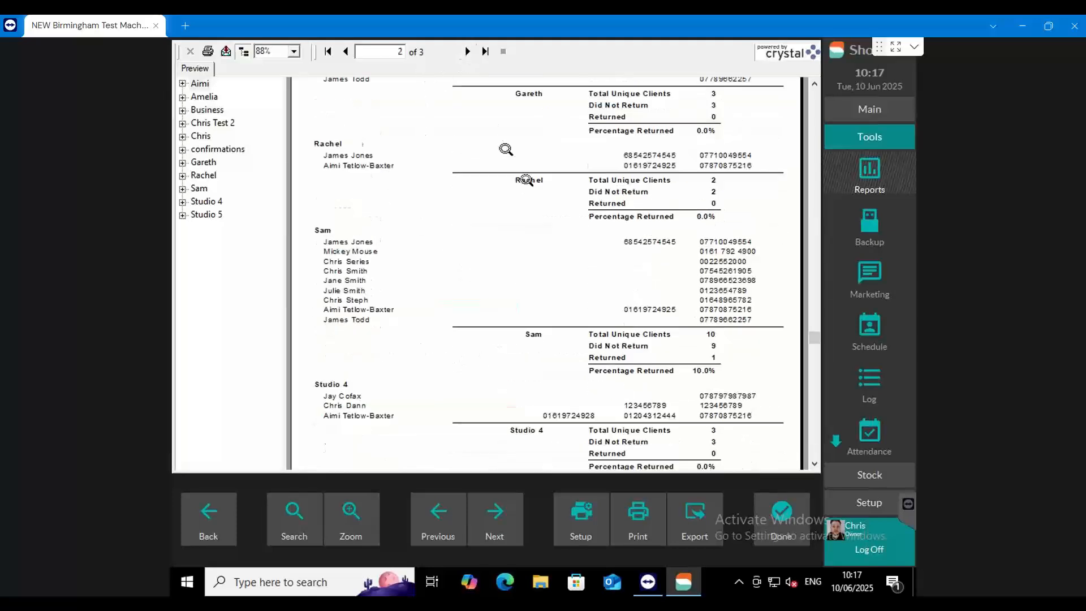
pyautogui.scroll(3, 558, 262)
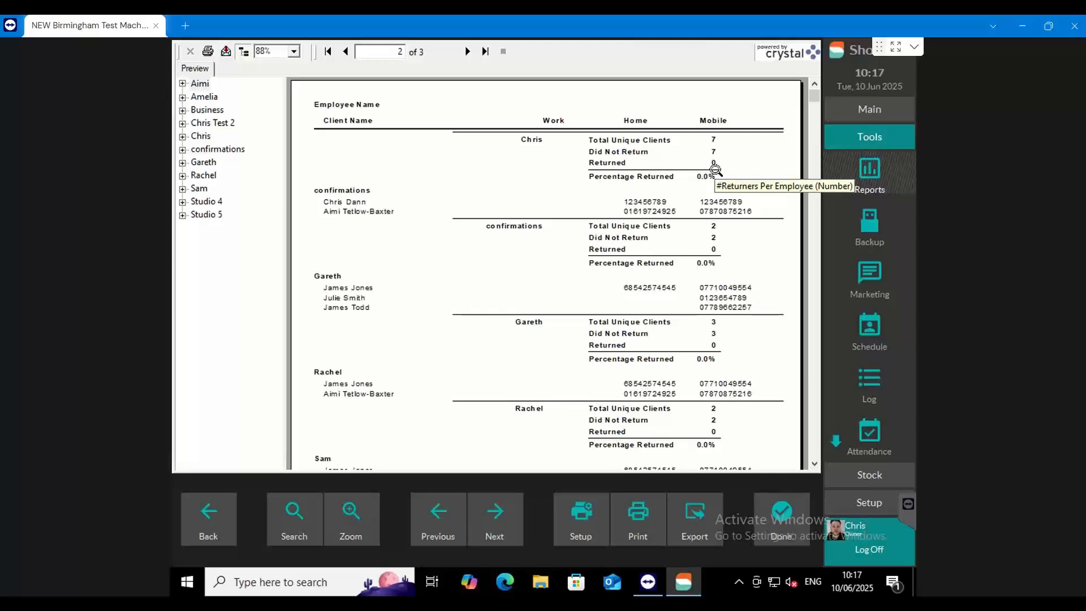
pyautogui.click(701, 165)
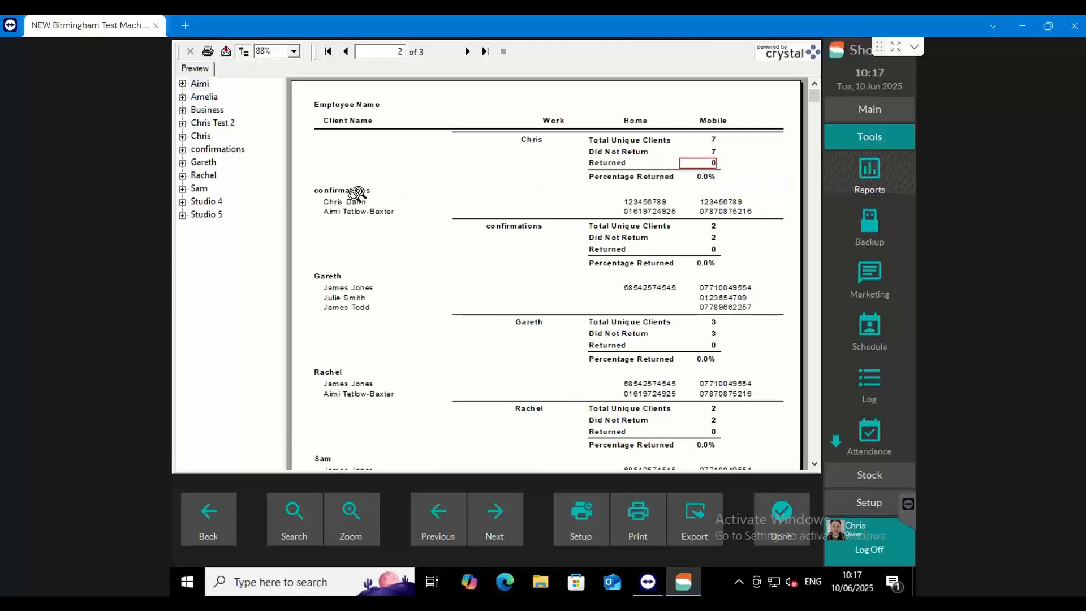
# Step: Check the Did Not Return figure for the third employee listed on page 2, and close the report
pyautogui.click(338, 276)
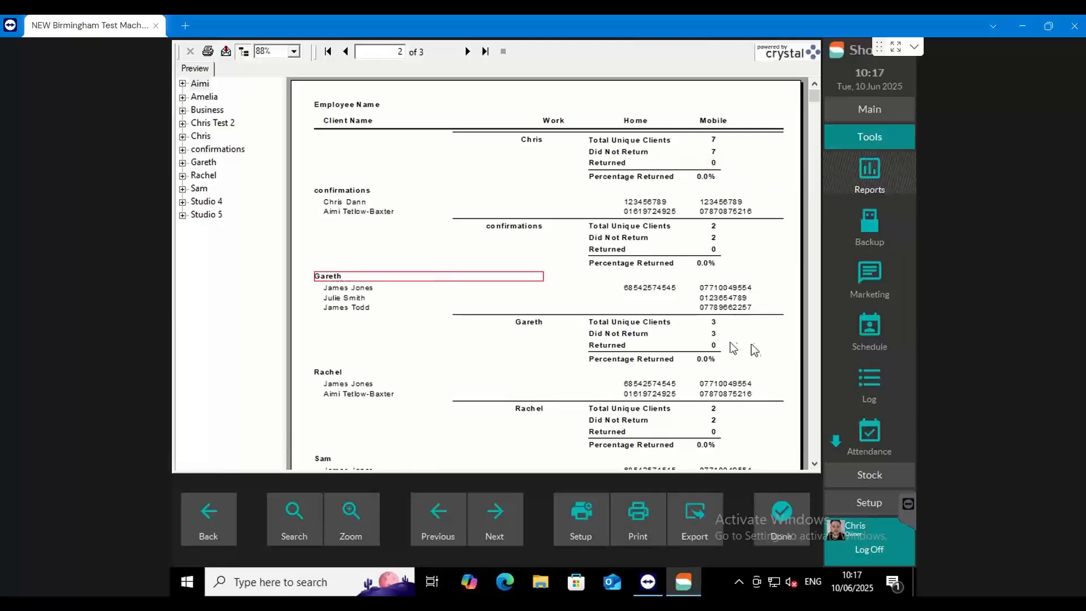
pyautogui.click(711, 334)
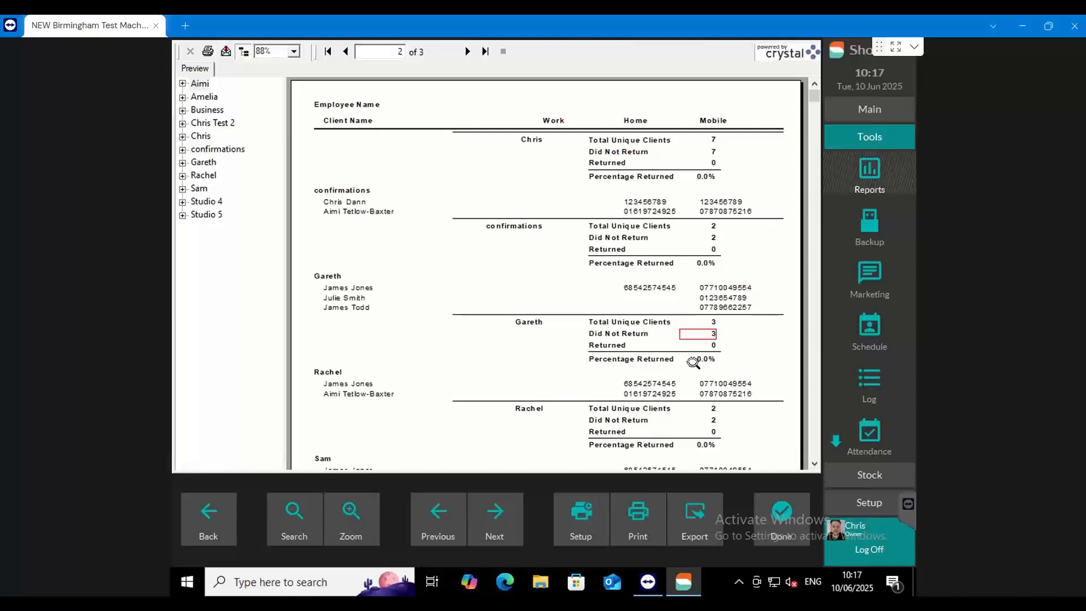
pyautogui.click(780, 514)
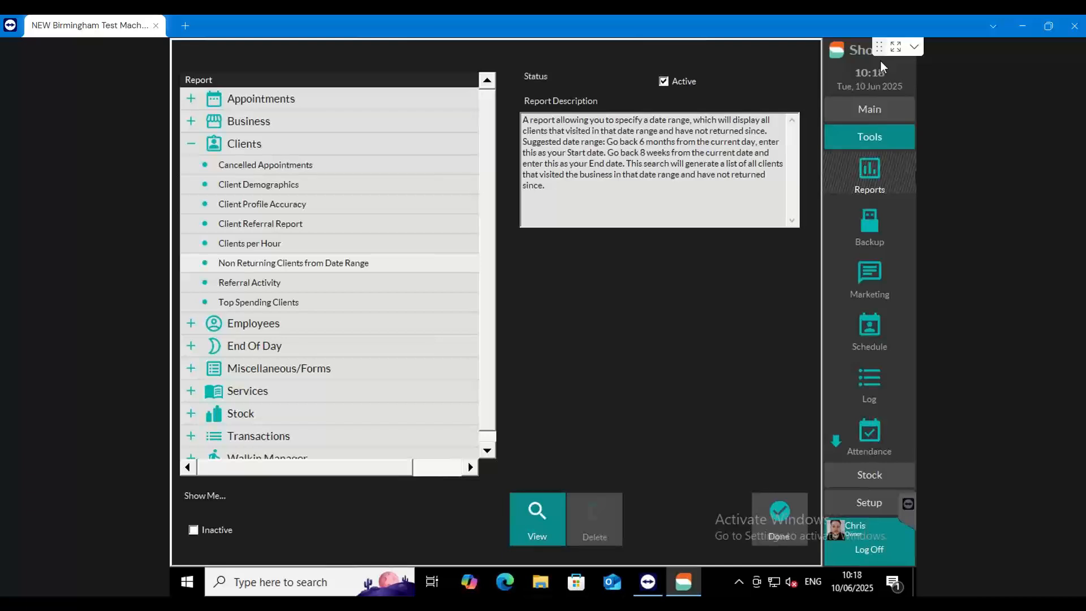
# Step: Expand the Stock report category and select the Stock Control Report
pyautogui.scroll(-1, 492, 250)
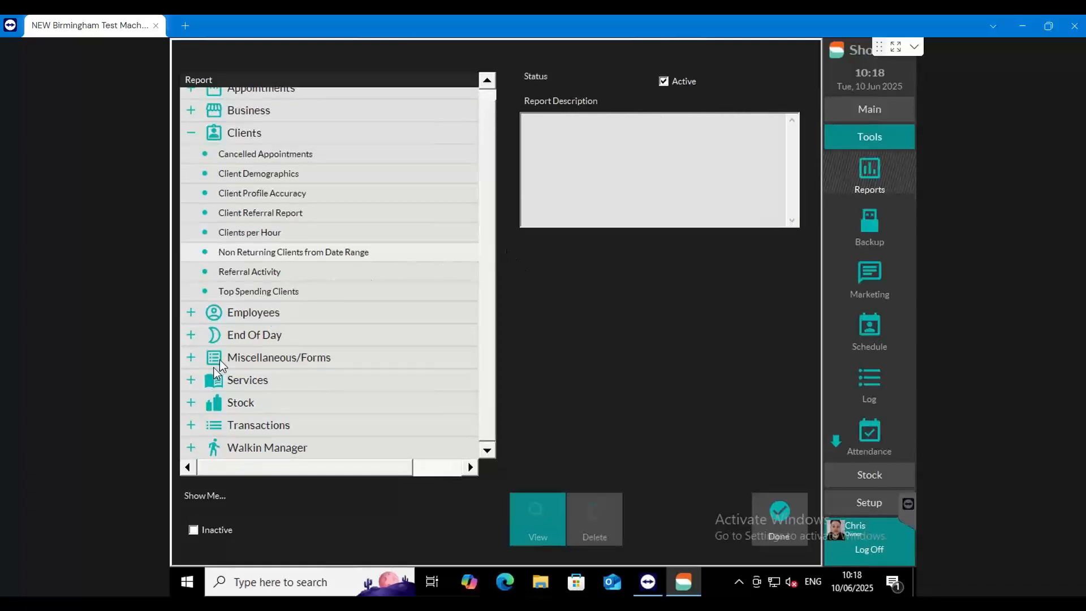
pyautogui.click(191, 404)
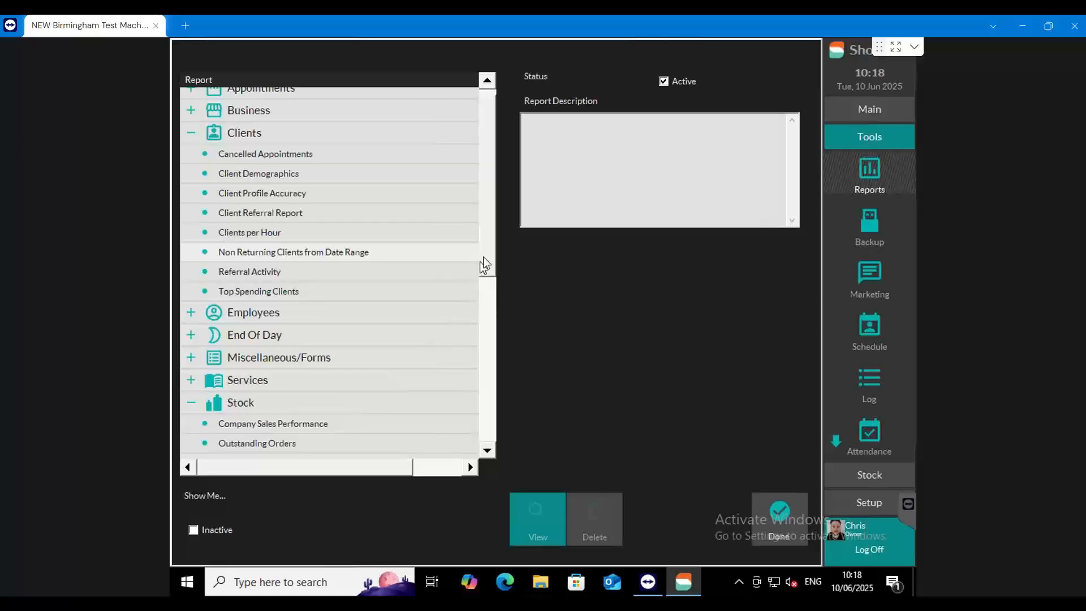
pyautogui.scroll(-1, 489, 268)
pyautogui.moveTo(490, 269); pyautogui.dragTo(492, 381)
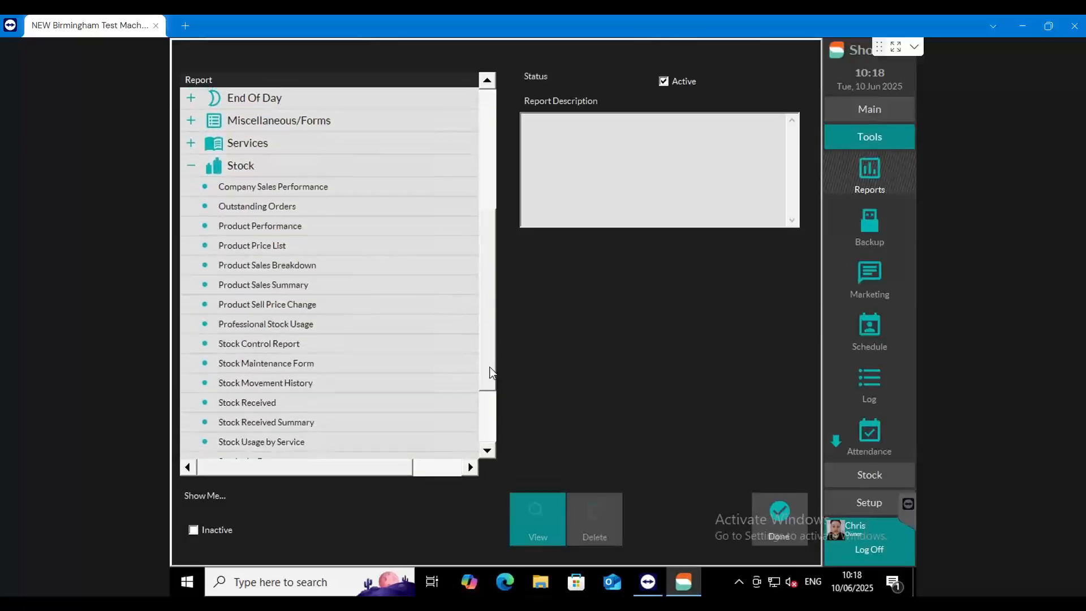
pyautogui.click(319, 348)
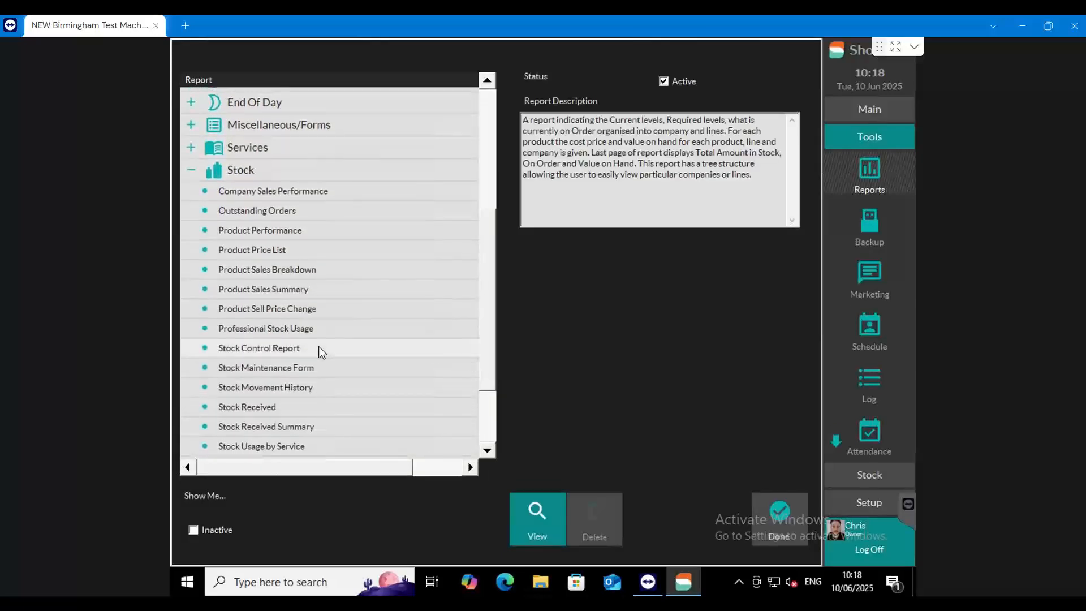
# Step: Open the Stock Control Report options, review the miscellaneous parameters, and generate the report dated 10 June 2025
pyautogui.click(544, 517)
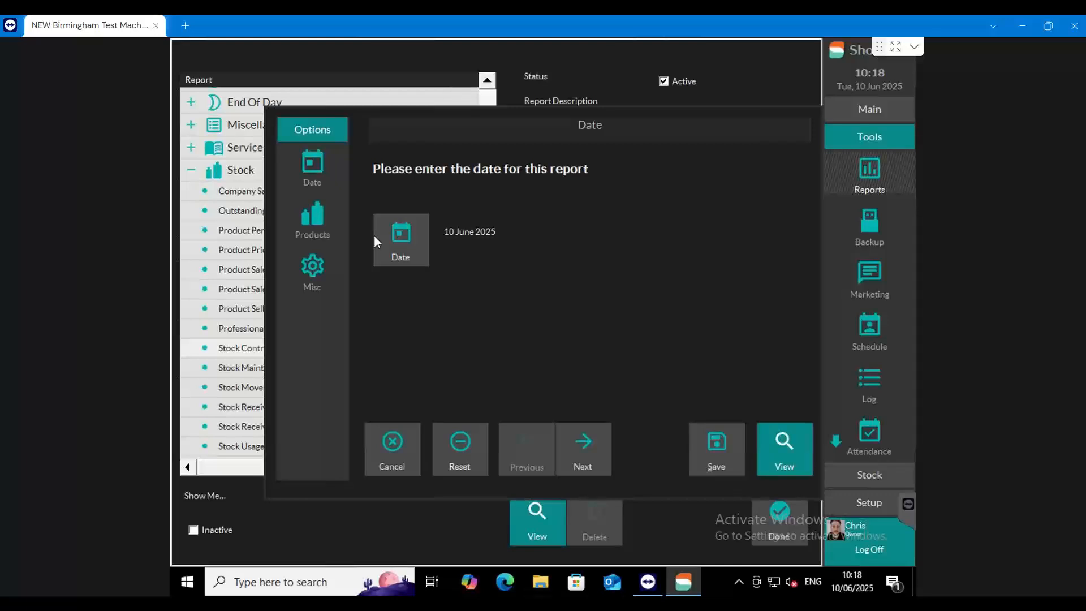
pyautogui.click(317, 267)
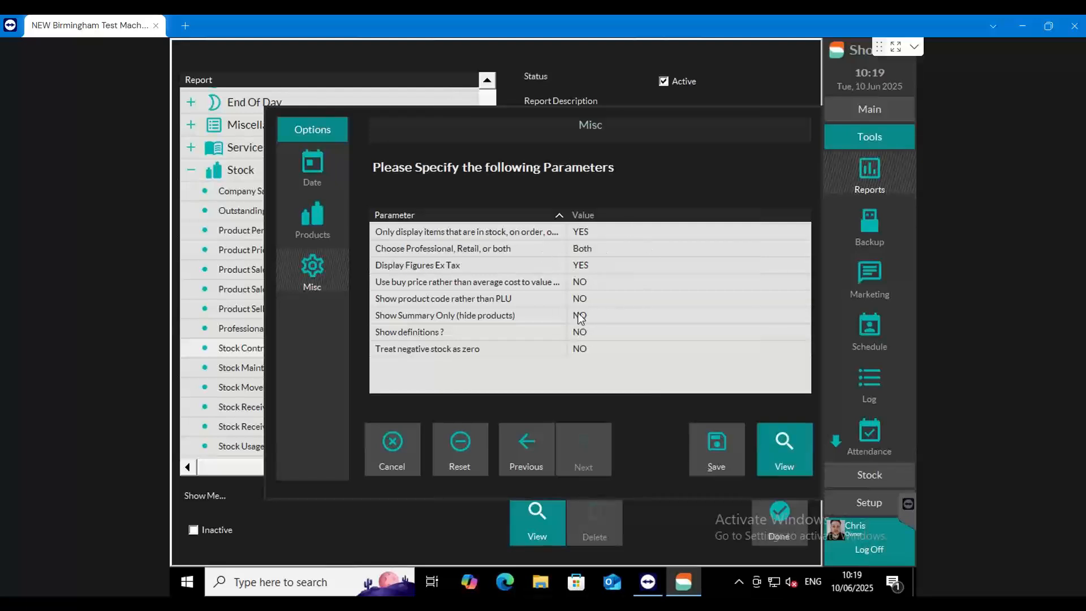
pyautogui.click(766, 434)
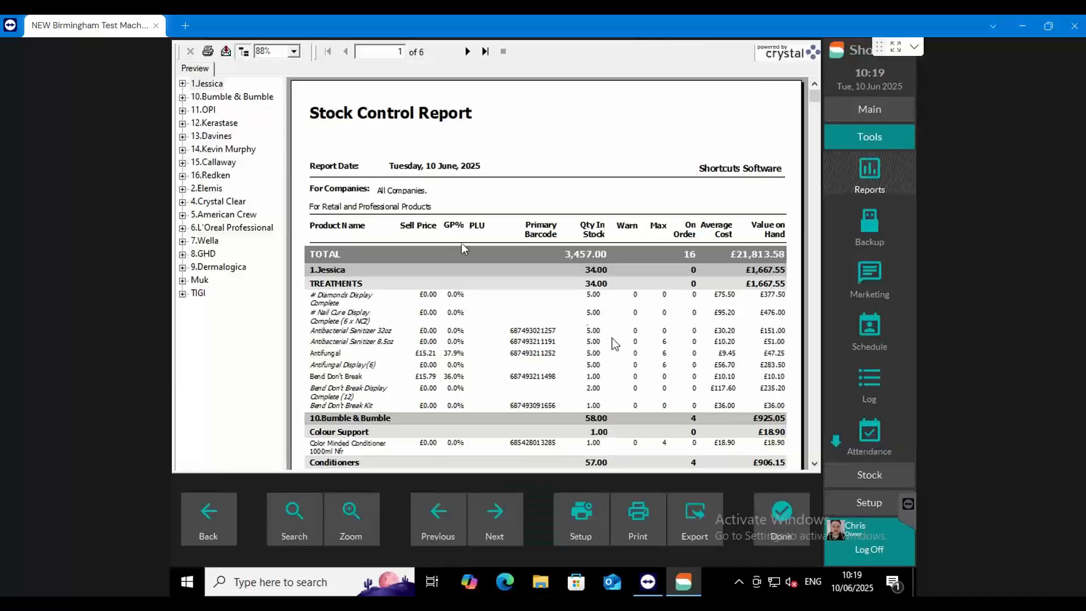
# Step: Go through the report's company sections one by one, from Bumble & Bumble to American Crew
pyautogui.click(218, 97)
pyautogui.click(210, 111)
pyautogui.click(214, 123)
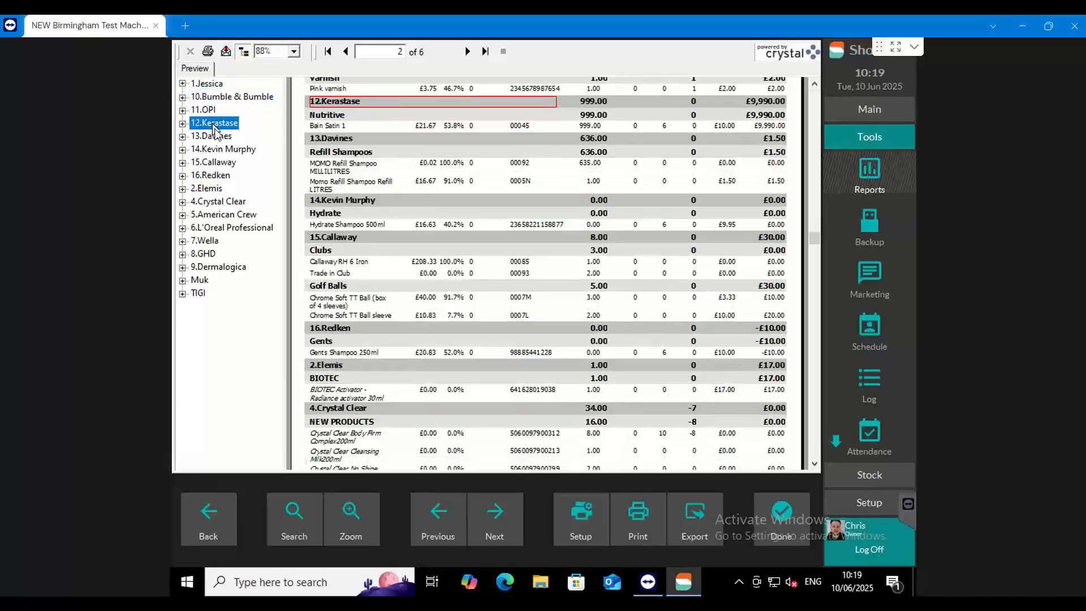
pyautogui.click(216, 136)
pyautogui.click(219, 150)
pyautogui.click(215, 163)
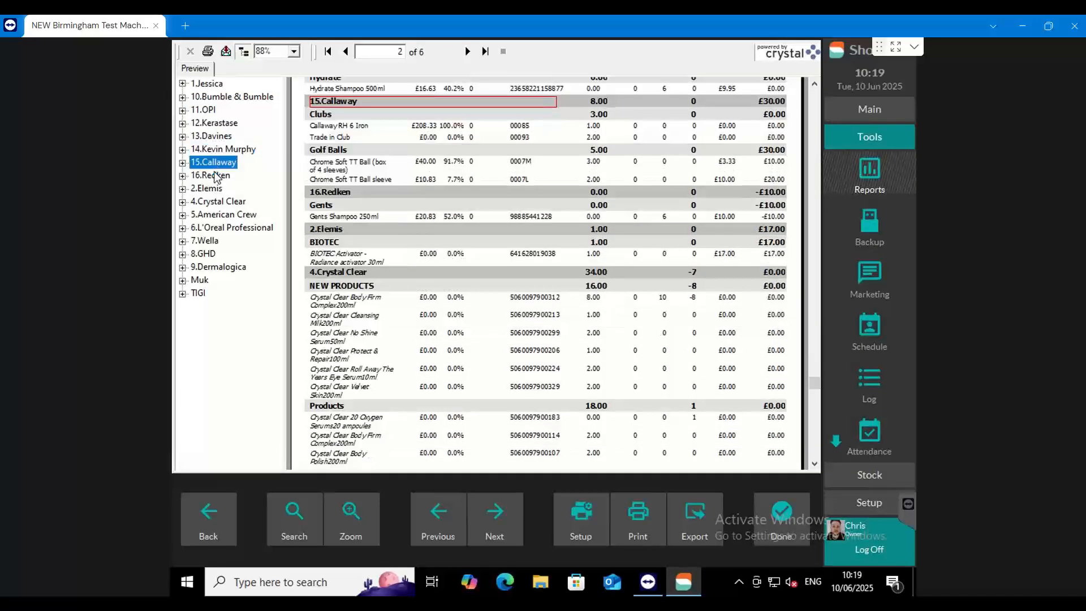
pyautogui.click(216, 176)
pyautogui.click(215, 189)
pyautogui.click(215, 202)
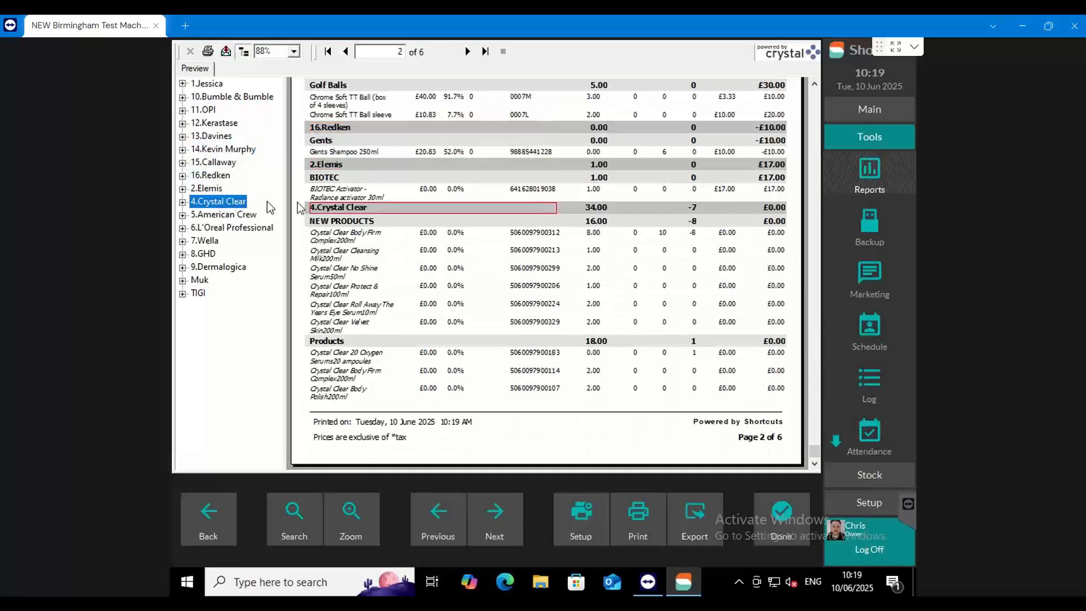
pyautogui.click(232, 215)
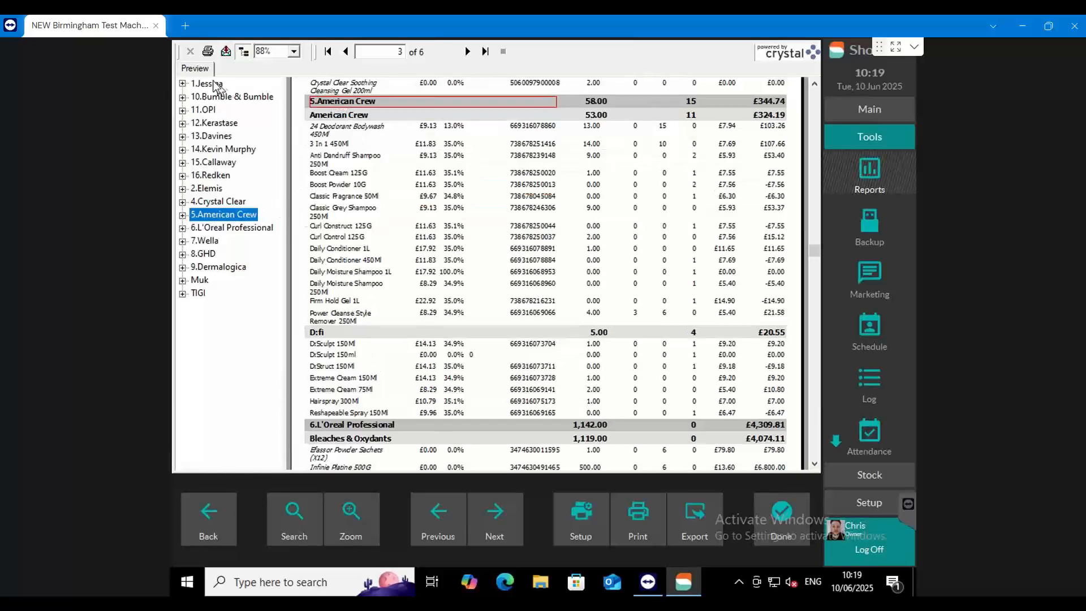
# Step: Return to the first page of the report and examine the TOTAL row's quantity in stock and value on hand
pyautogui.scroll(3, 816, 221)
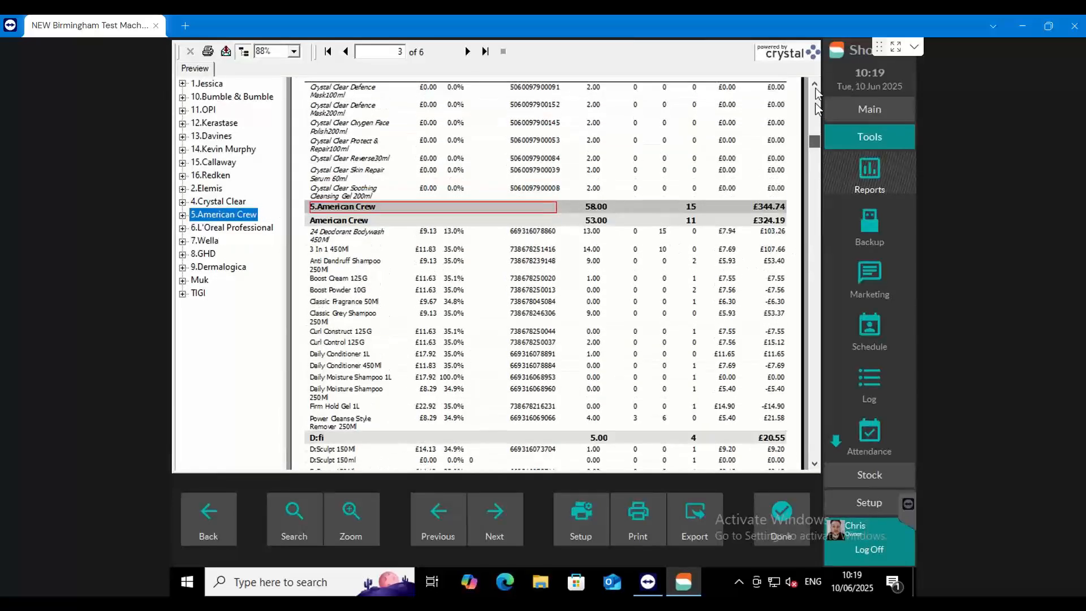
pyautogui.click(328, 52)
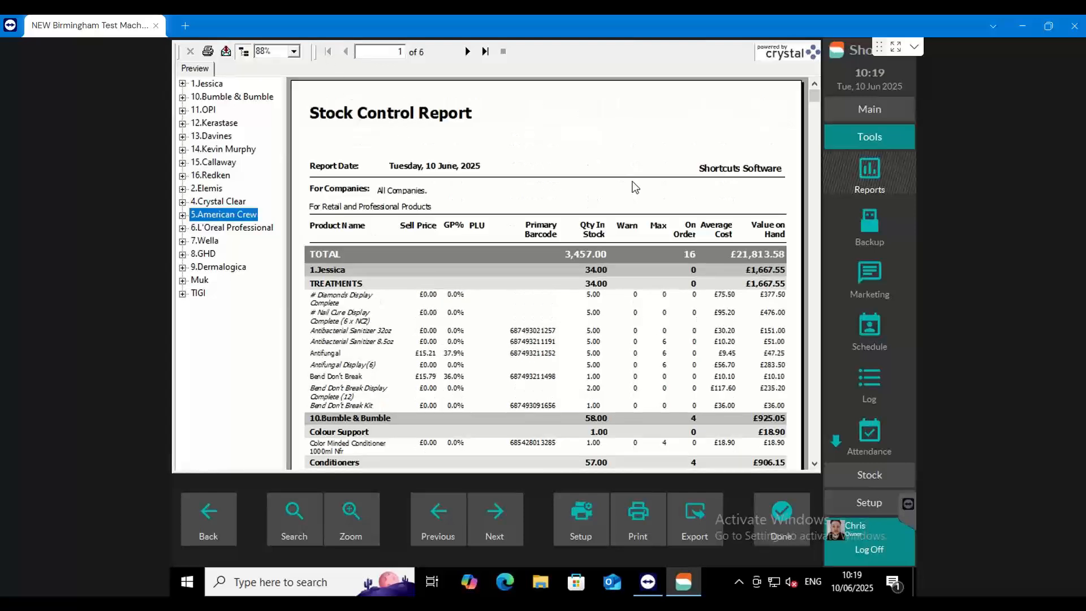
pyautogui.click(328, 256)
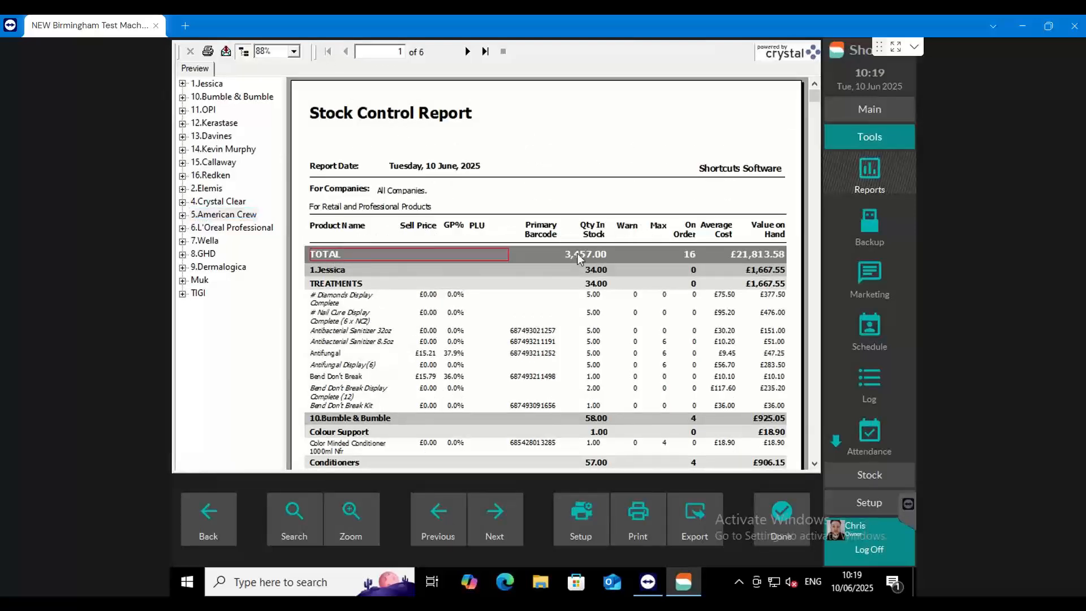
pyautogui.click(591, 254)
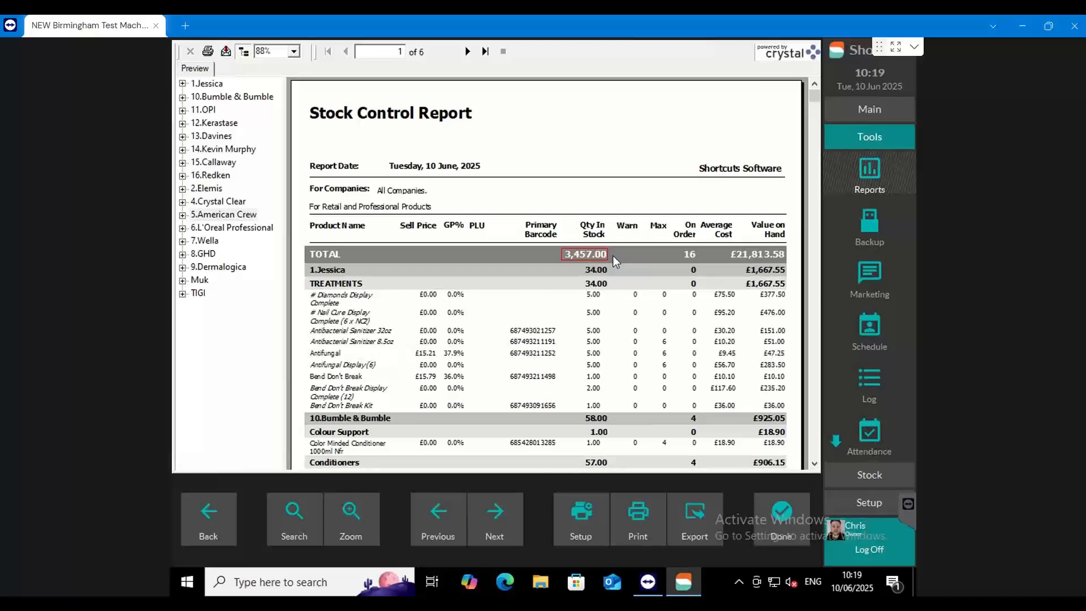
pyautogui.click(738, 254)
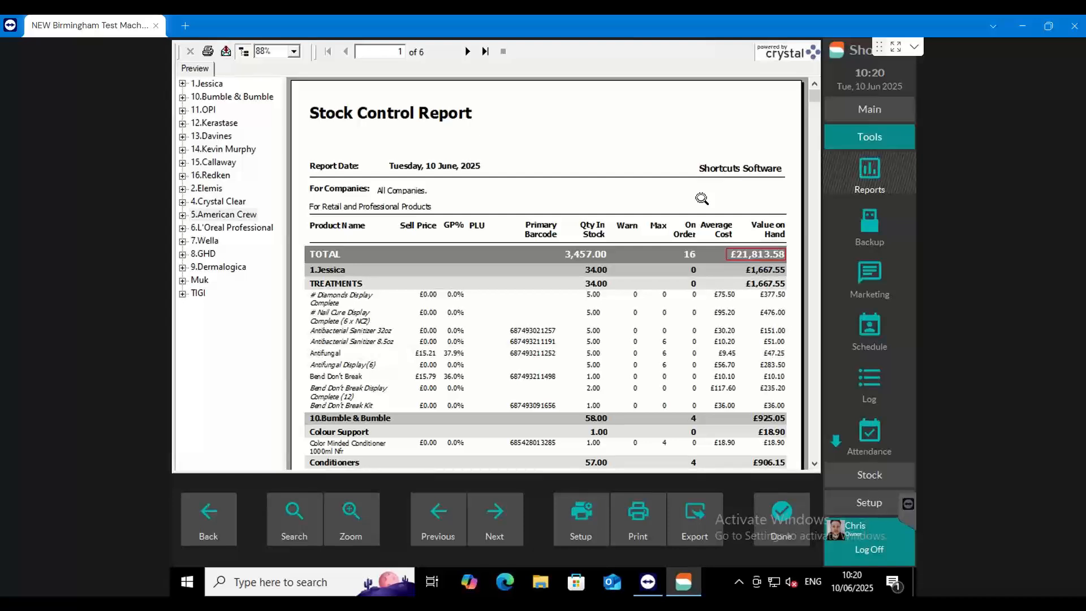
pyautogui.click(588, 254)
pyautogui.click(769, 257)
# Step: Examine the value on hand and quantity in stock for the Jessica company row
pyautogui.click(326, 270)
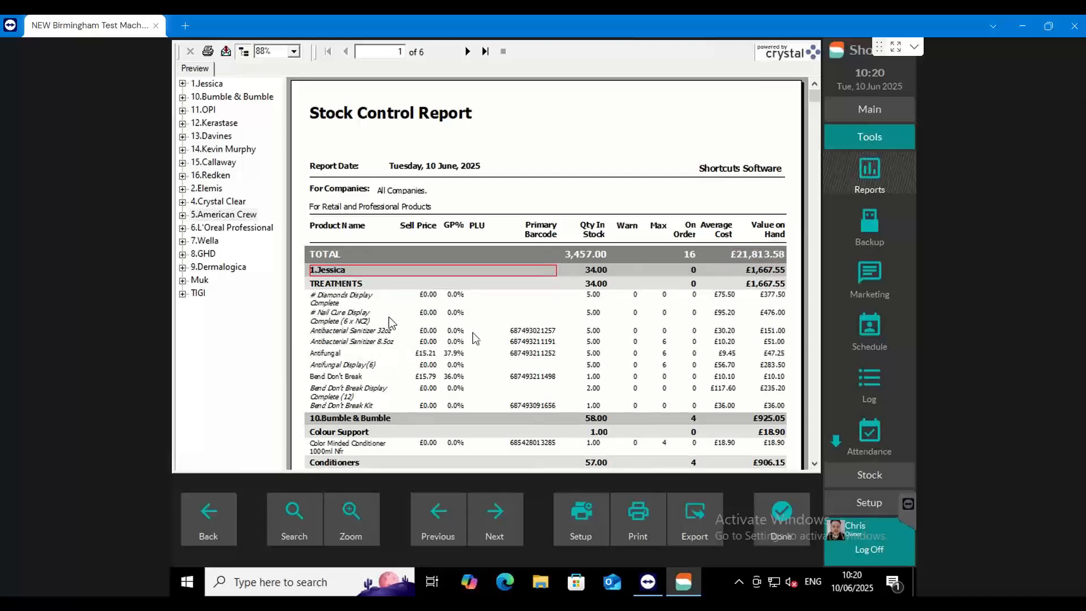
pyautogui.click(784, 268)
pyautogui.click(785, 269)
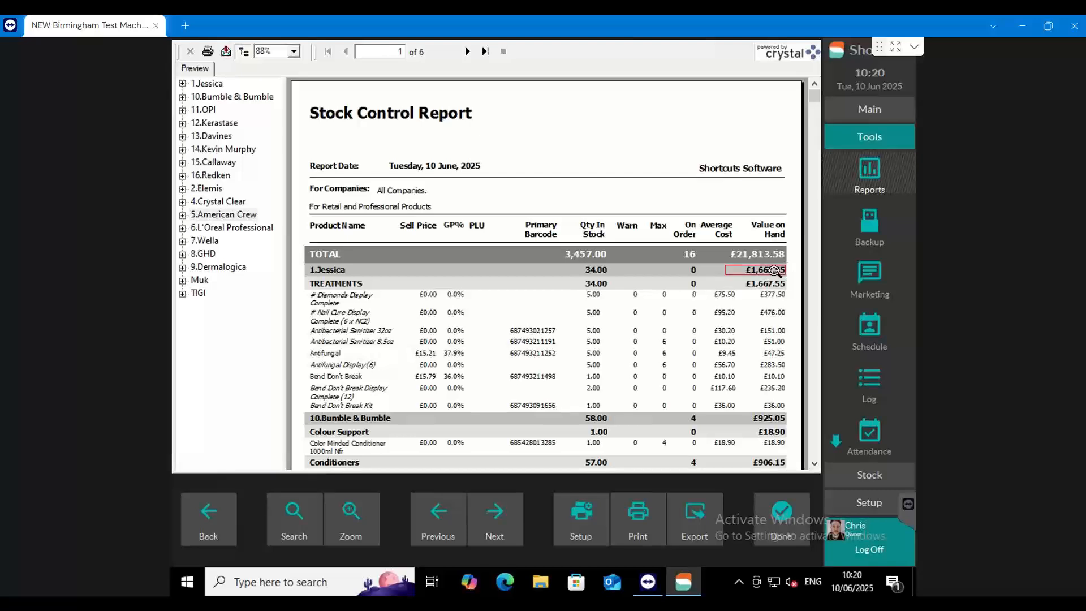
pyautogui.click(606, 269)
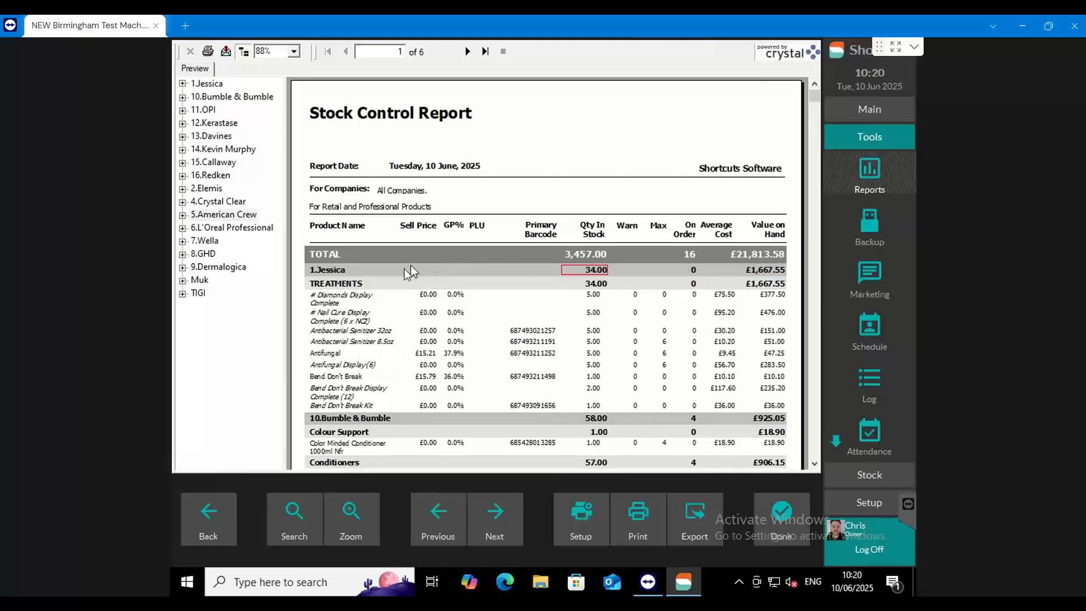
# Step: Compare the quantity in stock and value on hand for the TREATMENTS line under Jessica
pyautogui.click(357, 282)
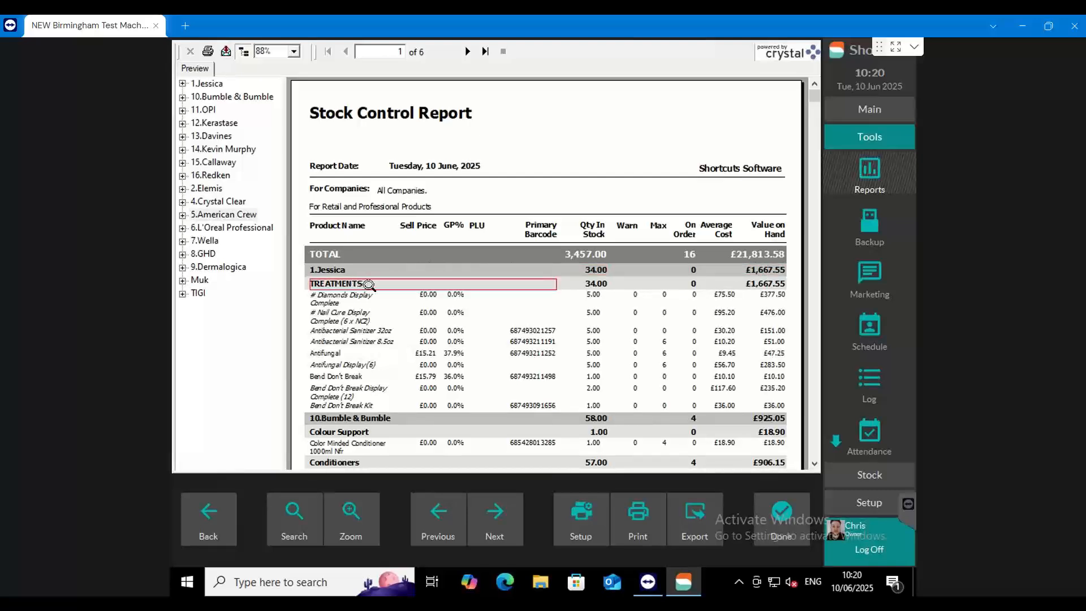
pyautogui.click(600, 284)
pyautogui.click(769, 281)
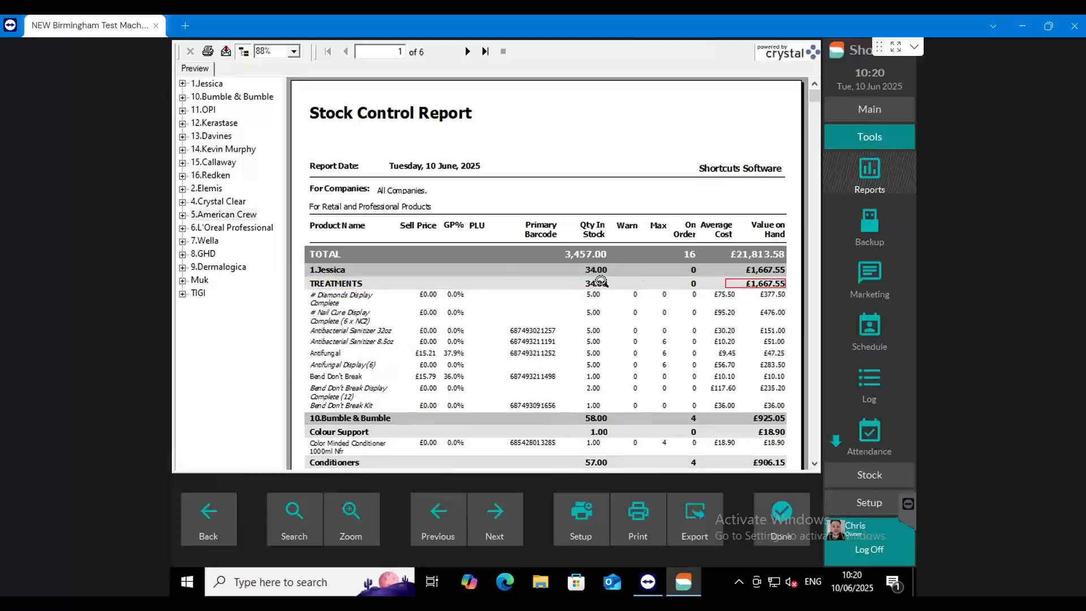
pyautogui.click(605, 283)
pyautogui.click(759, 281)
# Step: Look through the individual products on page 1 down to the Conditioners line under Bumble & Bumble
pyautogui.scroll(-3, 728, 290)
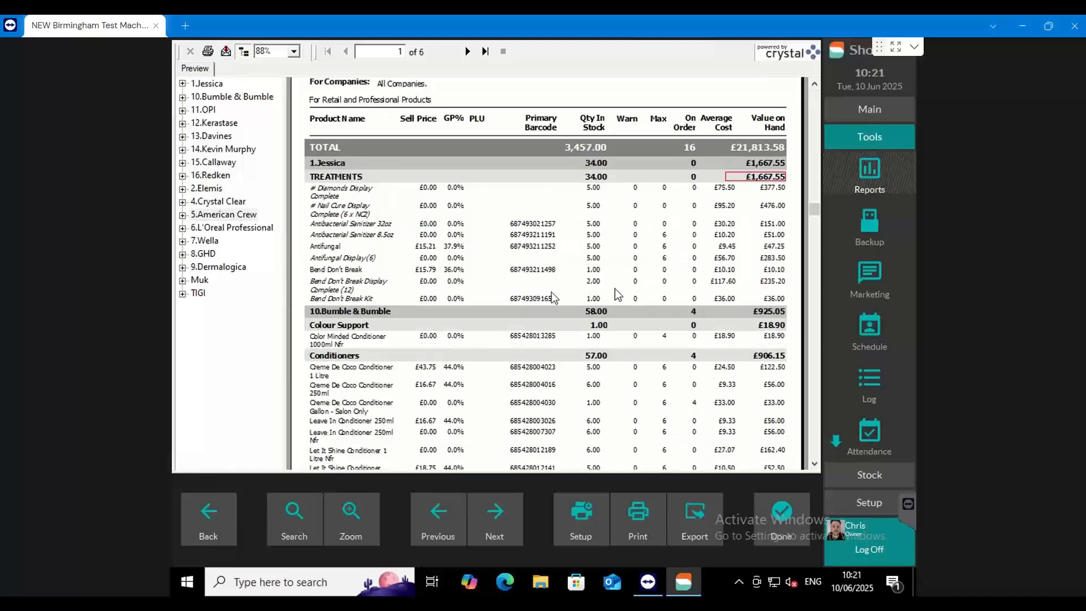
pyautogui.scroll(-3, 378, 326)
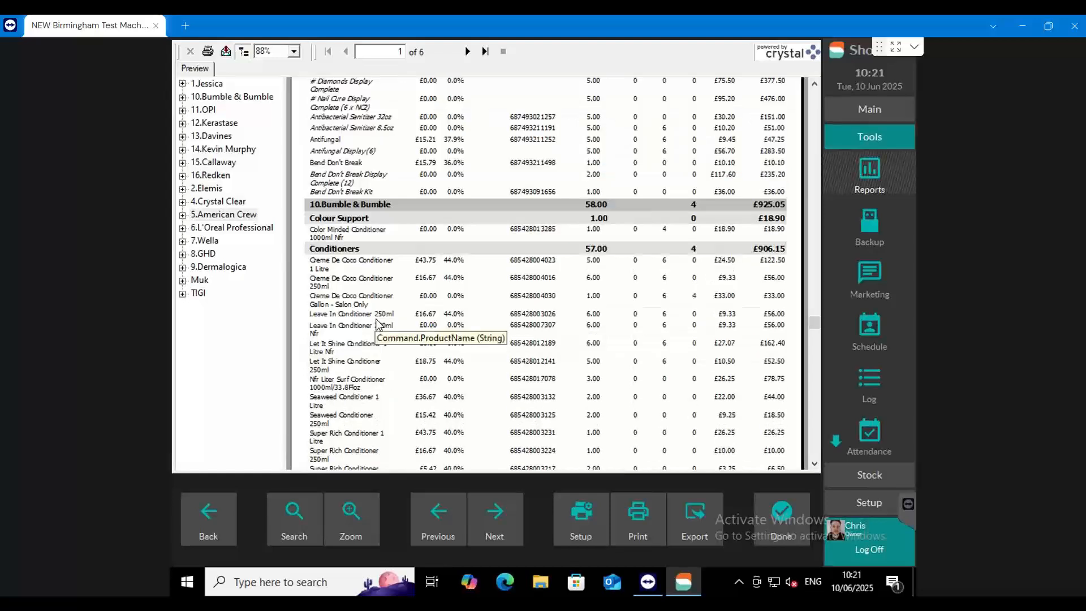
pyautogui.scroll(-3, 362, 226)
pyautogui.click(343, 144)
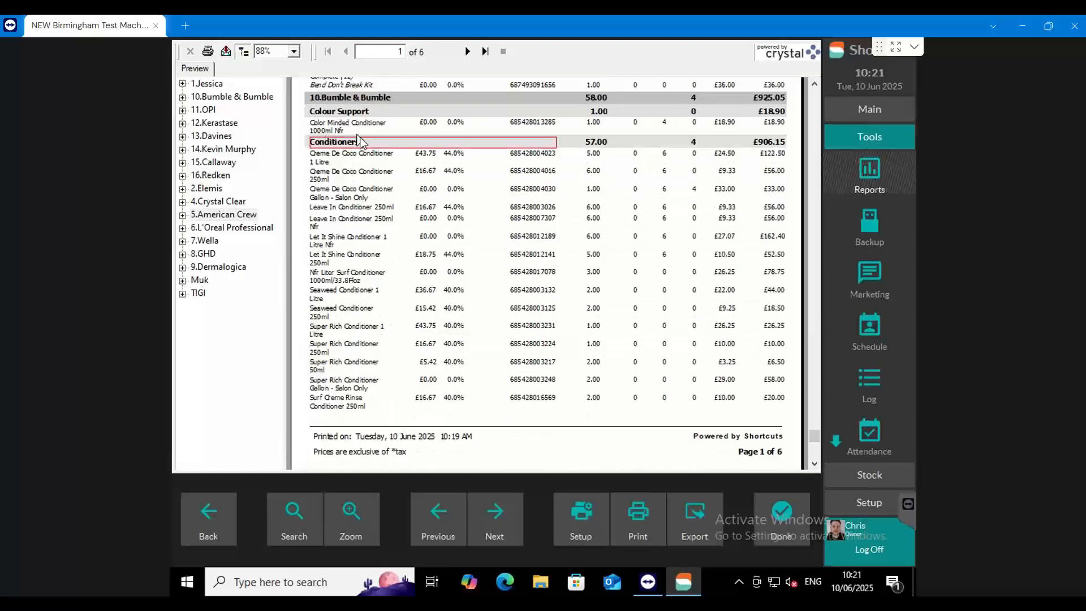
# Step: Go to the Kerastase section, check the value on hand of Bain Satin 1, and close the report
pyautogui.click(228, 123)
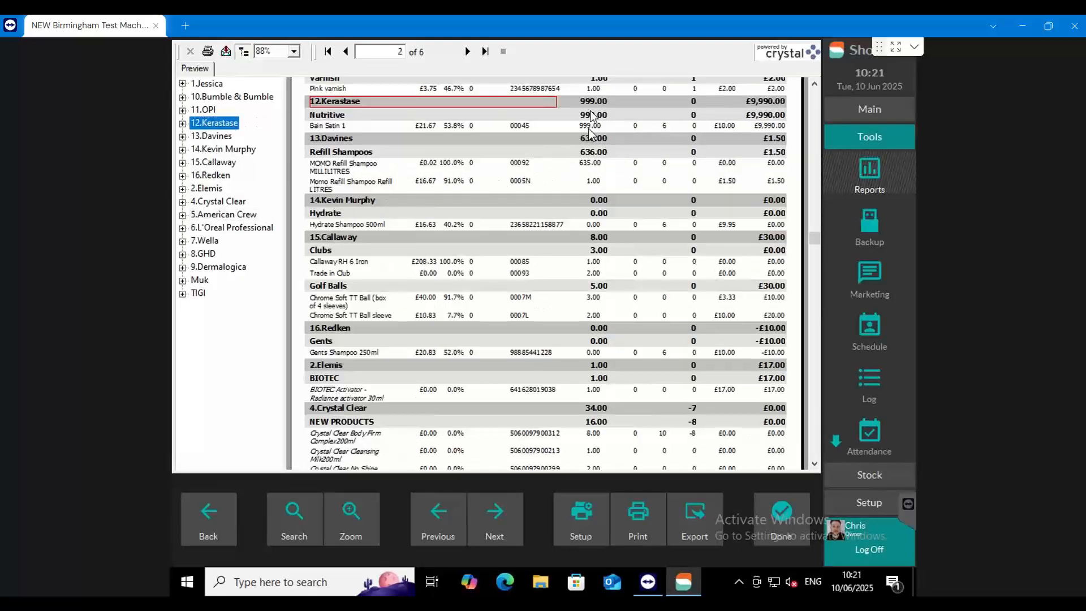
pyautogui.click(228, 123)
pyautogui.click(765, 127)
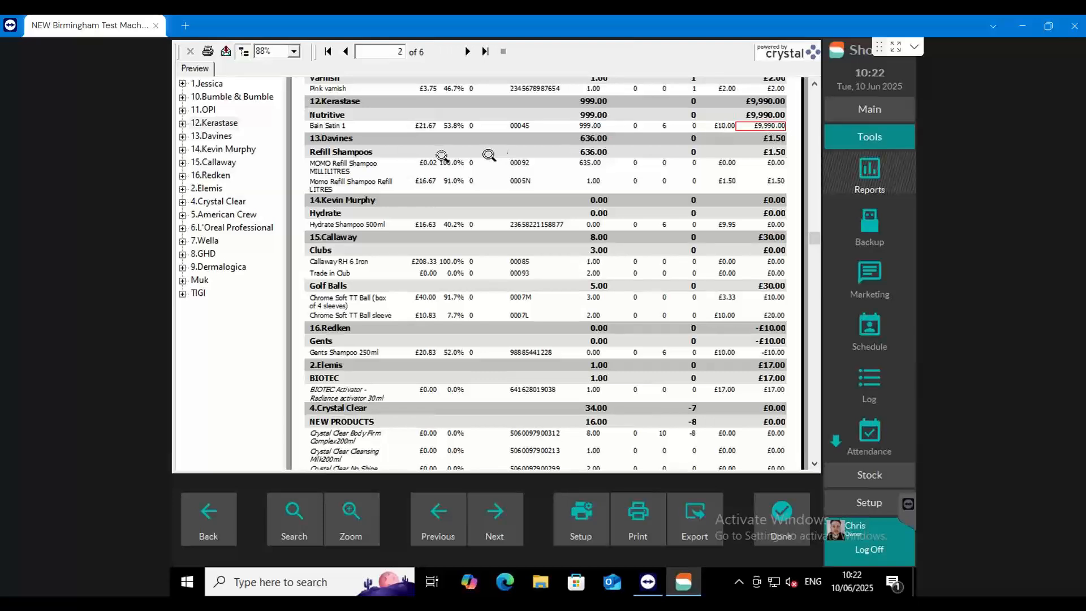
pyautogui.click(781, 517)
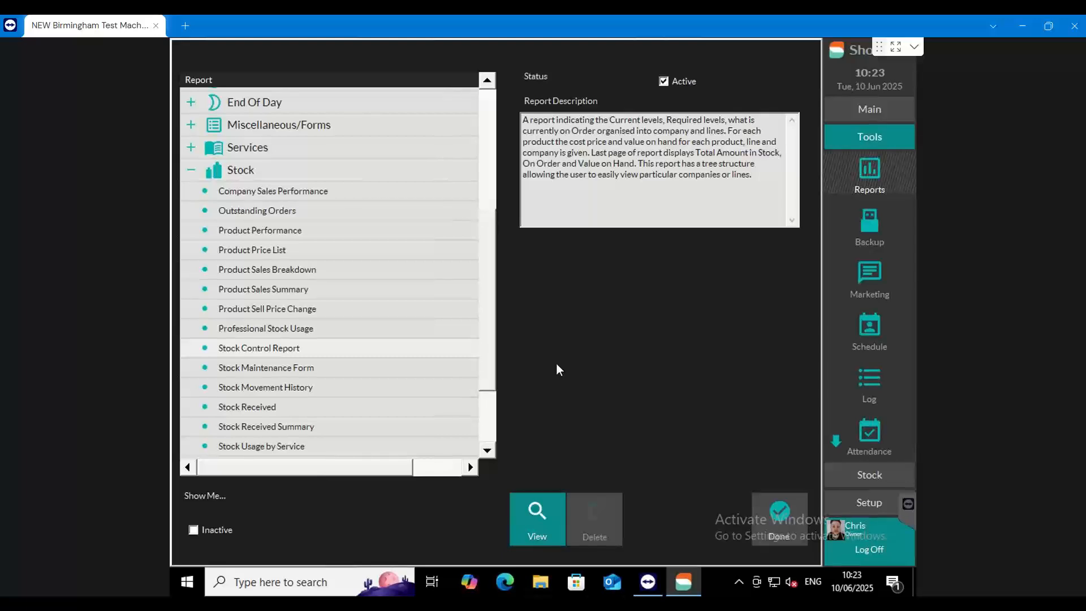
# Step: Expand the Transactions report category and select the Gift Certificate Usage report
pyautogui.moveTo(487, 263); pyautogui.dragTo(498, 339)
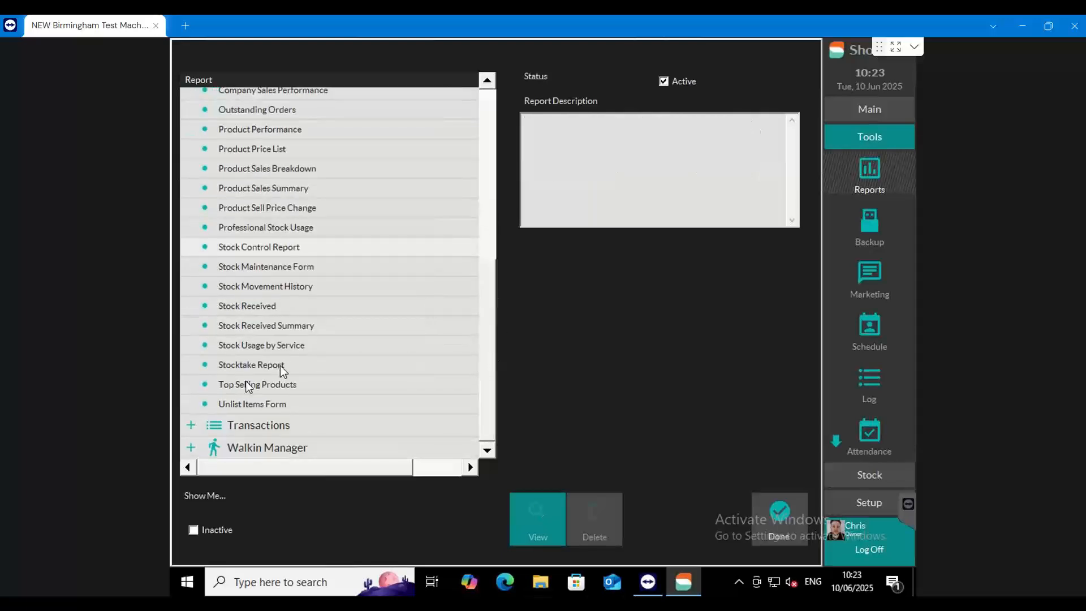
pyautogui.click(192, 425)
pyautogui.moveTo(491, 290); pyautogui.dragTo(494, 342)
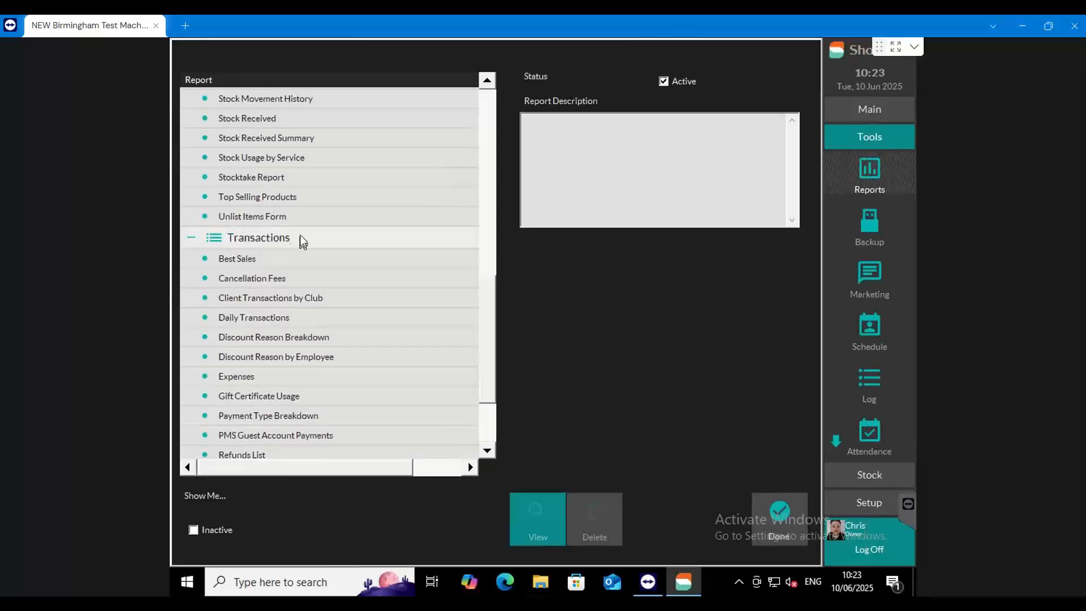
pyautogui.click(324, 400)
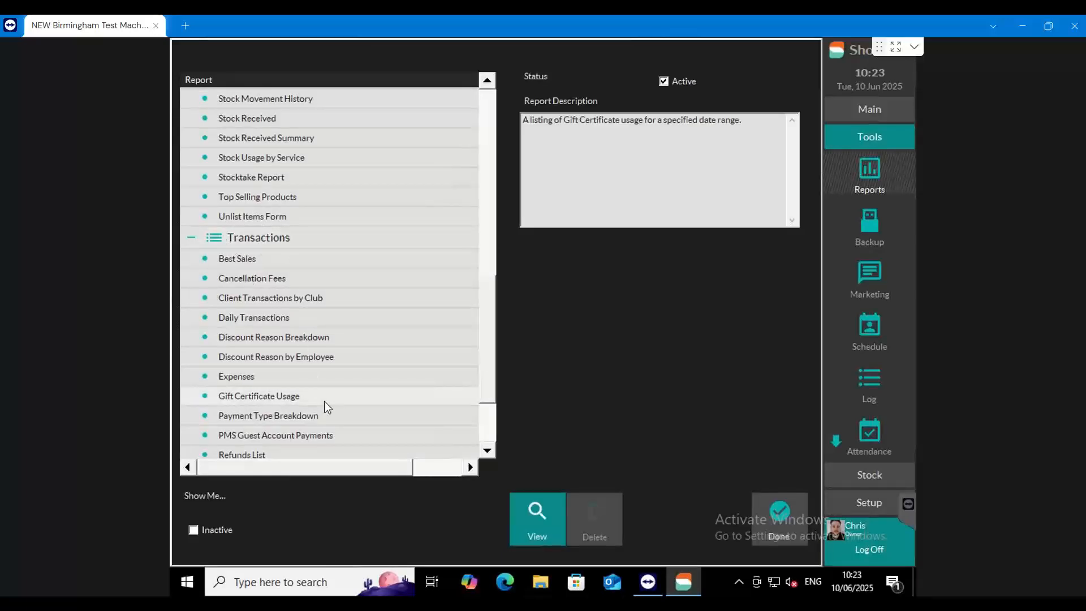
# Step: Run the Gift Certificate Usage report for the current month
pyautogui.click(537, 509)
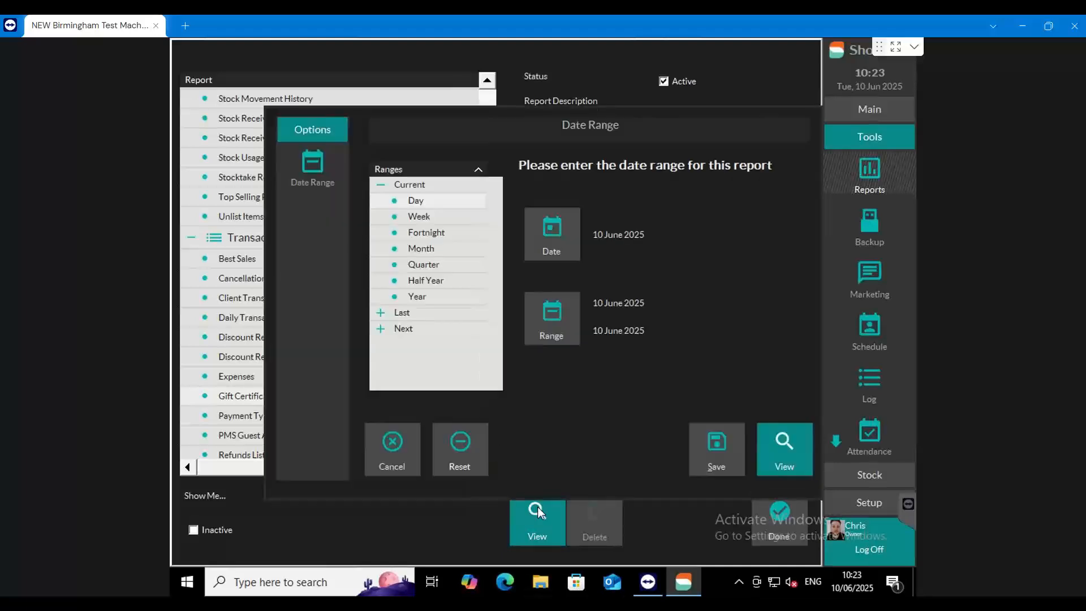
pyautogui.click(426, 250)
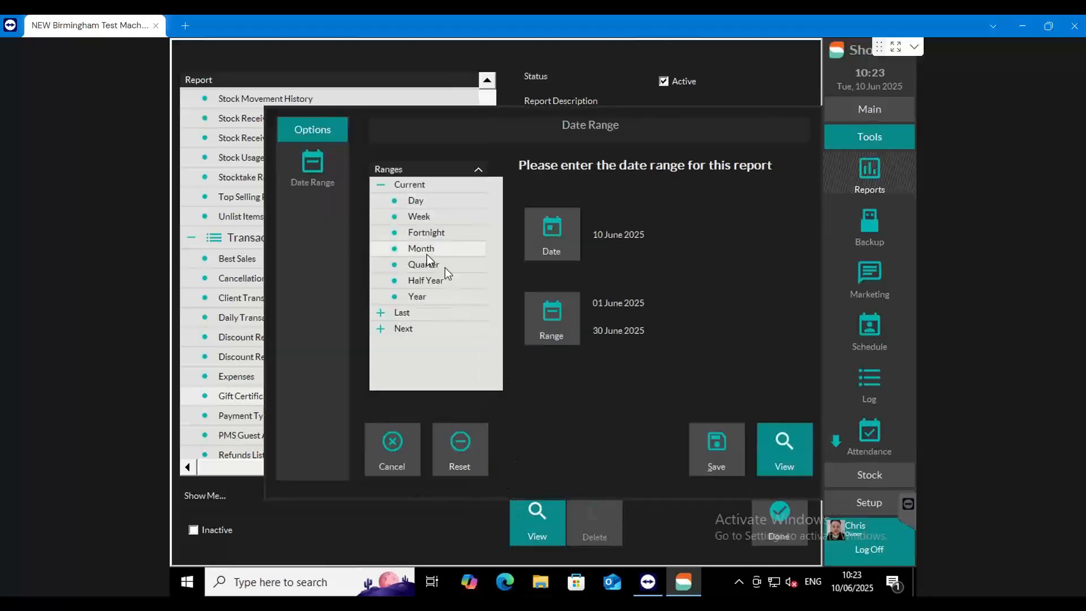
pyautogui.click(778, 437)
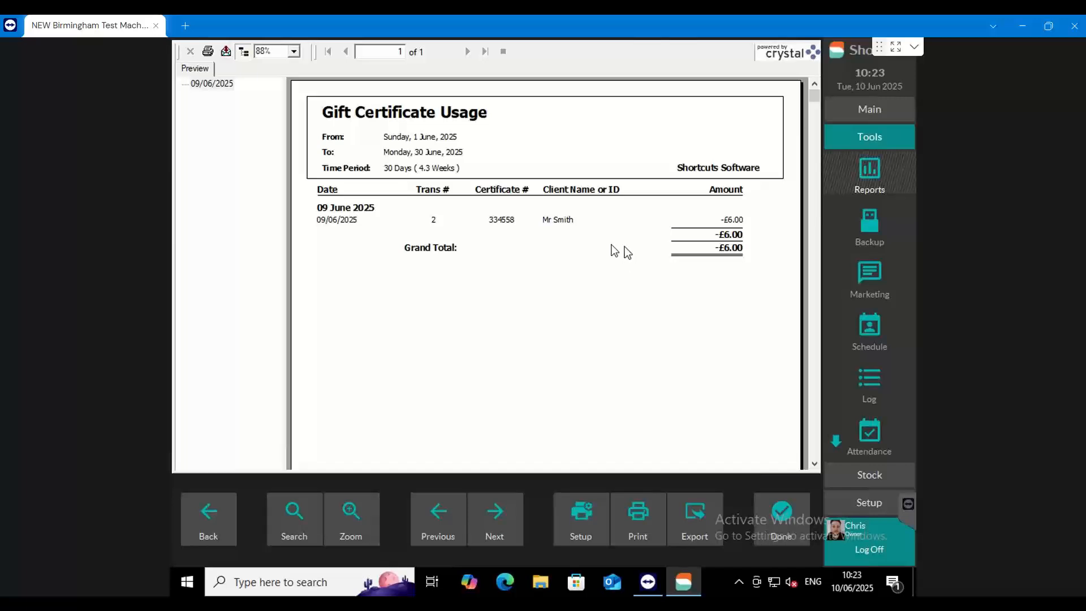
# Step: Check the date, certificate number and amount of the gift certificate entry in the report
pyautogui.click(734, 223)
pyautogui.click(356, 223)
pyautogui.click(506, 222)
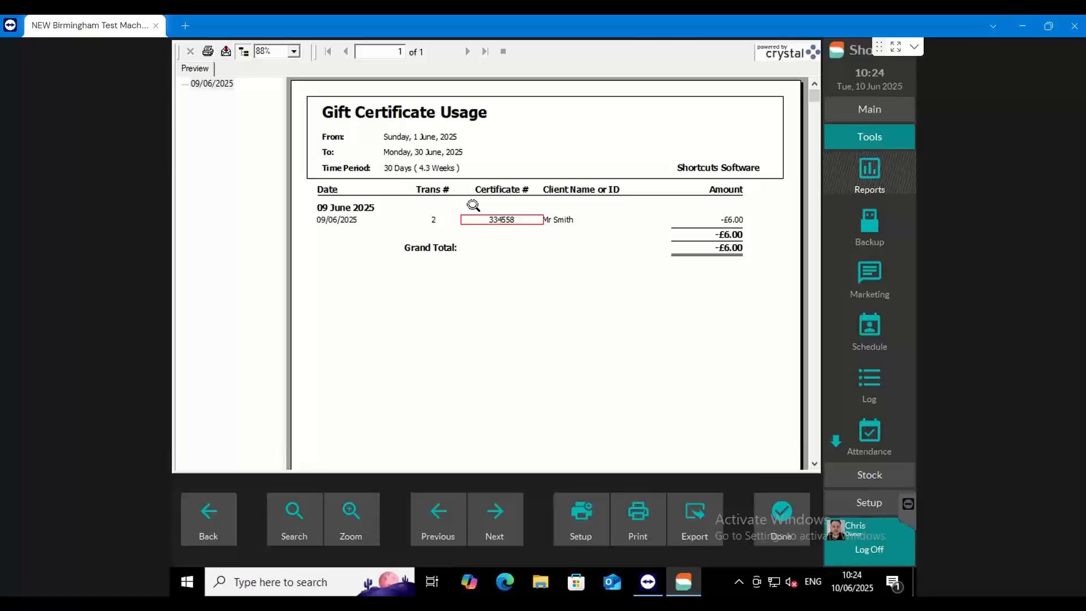
pyautogui.click(733, 224)
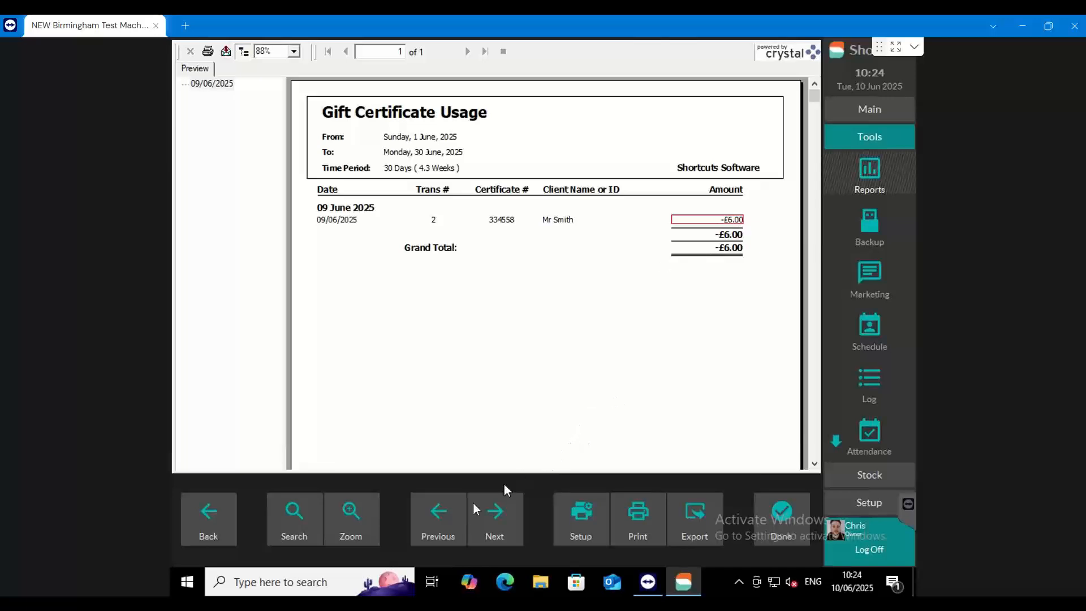
# Step: Switch to the Shortcuts Customer Console in the browser and open Programs for gift cards, loyalty and memberships
pyautogui.moveTo(381, 603)
pyautogui.click(382, 548)
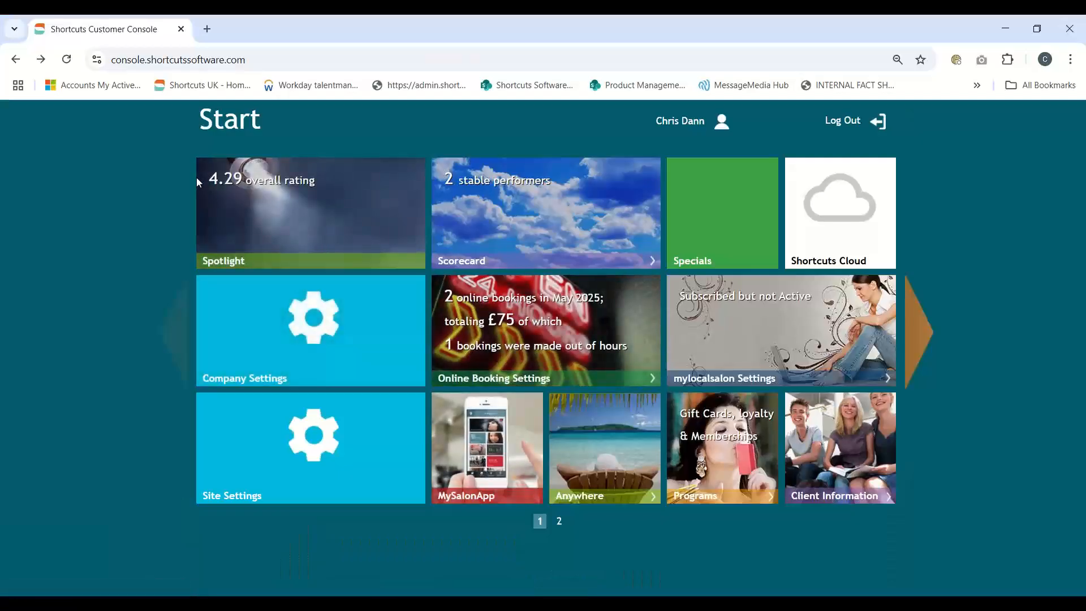
pyautogui.moveTo(268, 66); pyautogui.dragTo(88, 67)
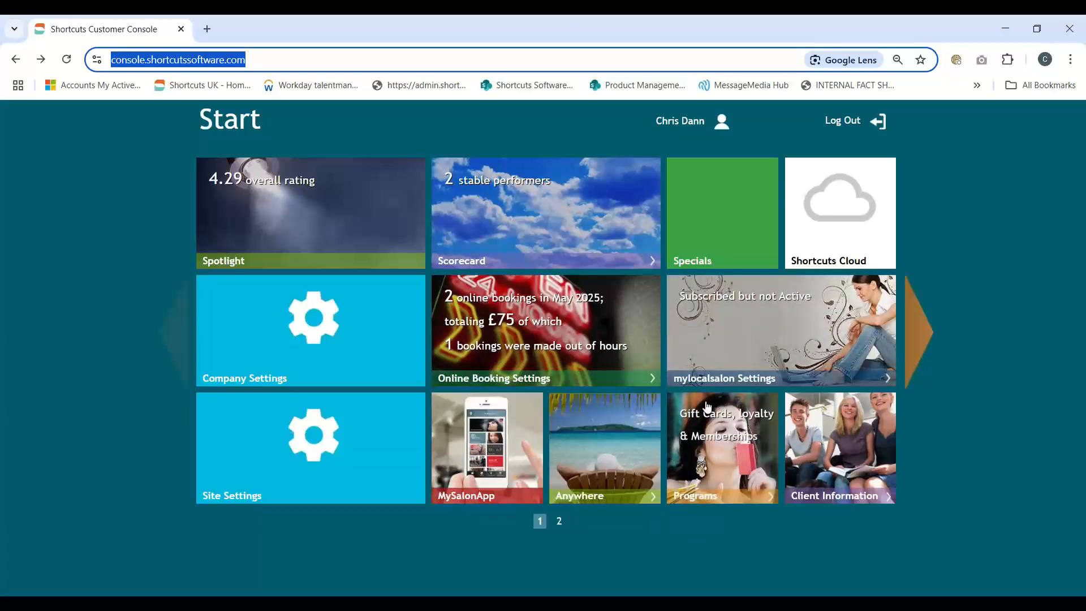
pyautogui.click(739, 427)
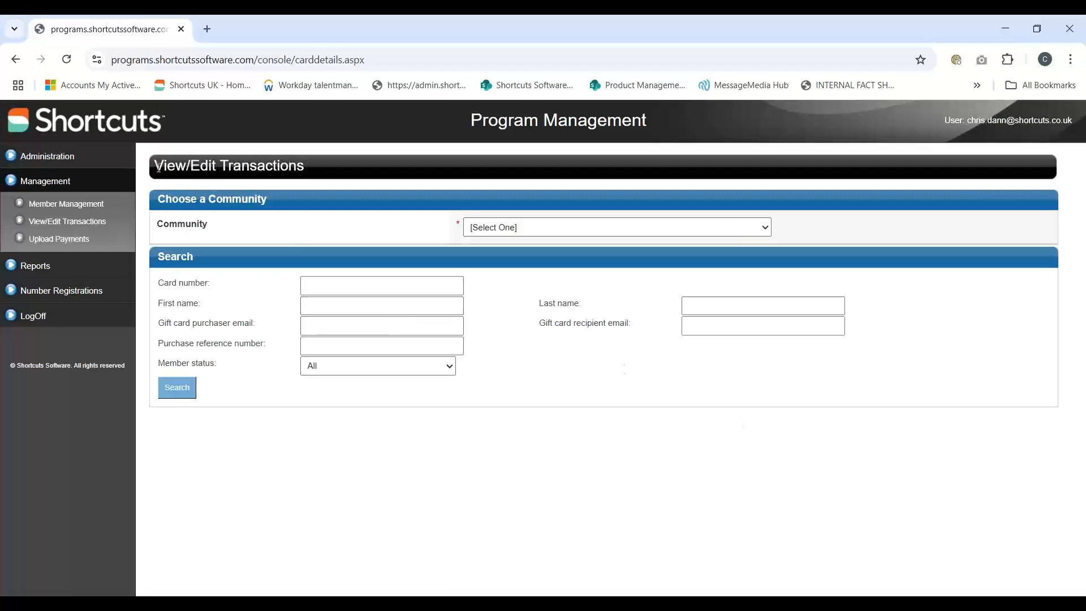
# Step: Look over the View/Edit Transactions search fields for card number, first name, last name and gift card purchaser email
pyautogui.moveTo(152, 173); pyautogui.dragTo(306, 174)
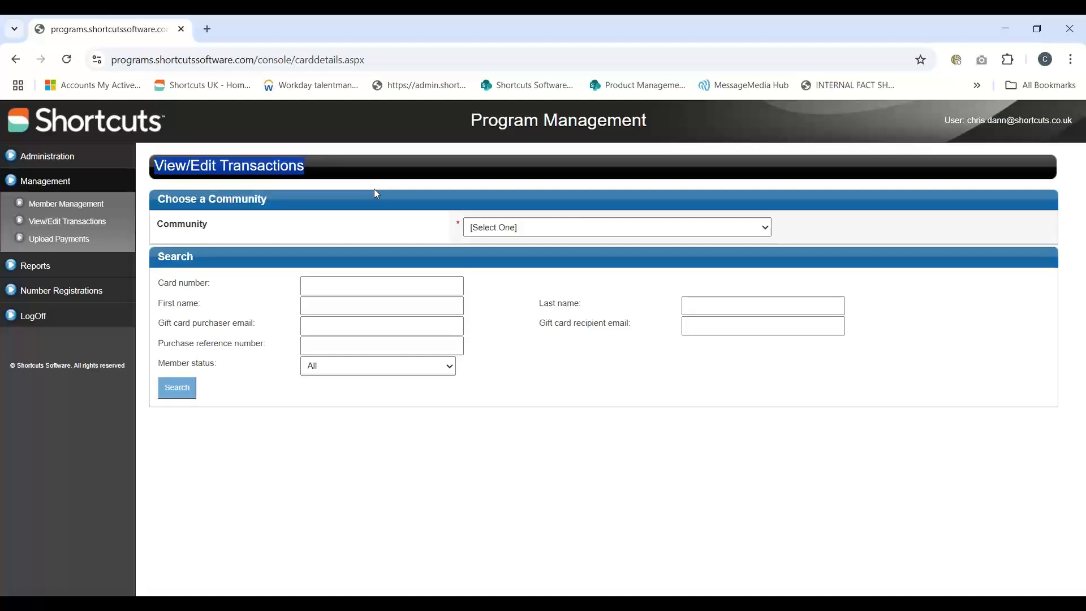
pyautogui.click(311, 282)
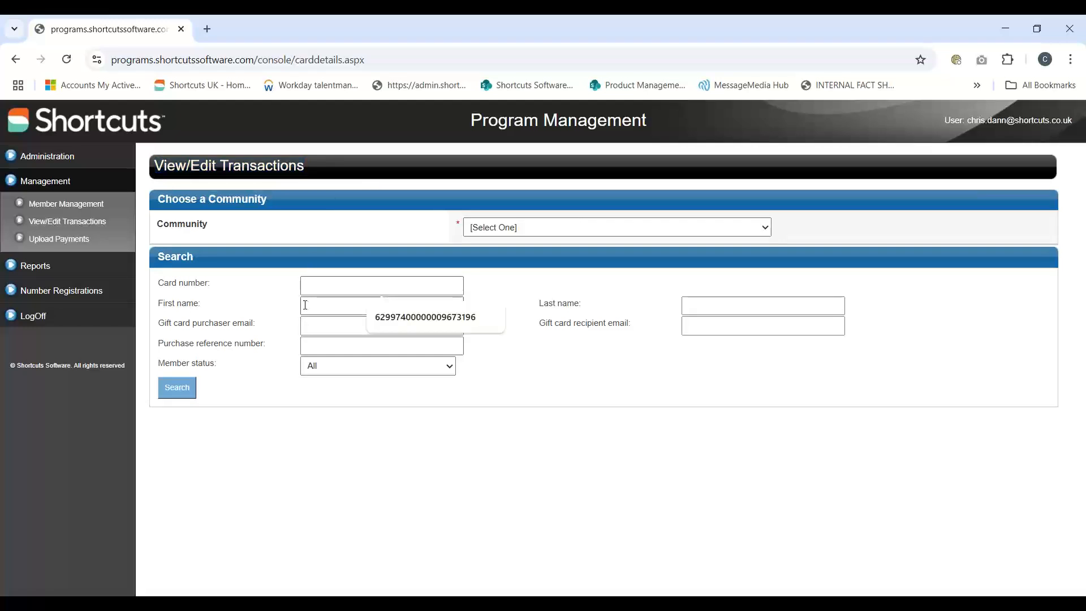
pyautogui.click(314, 306)
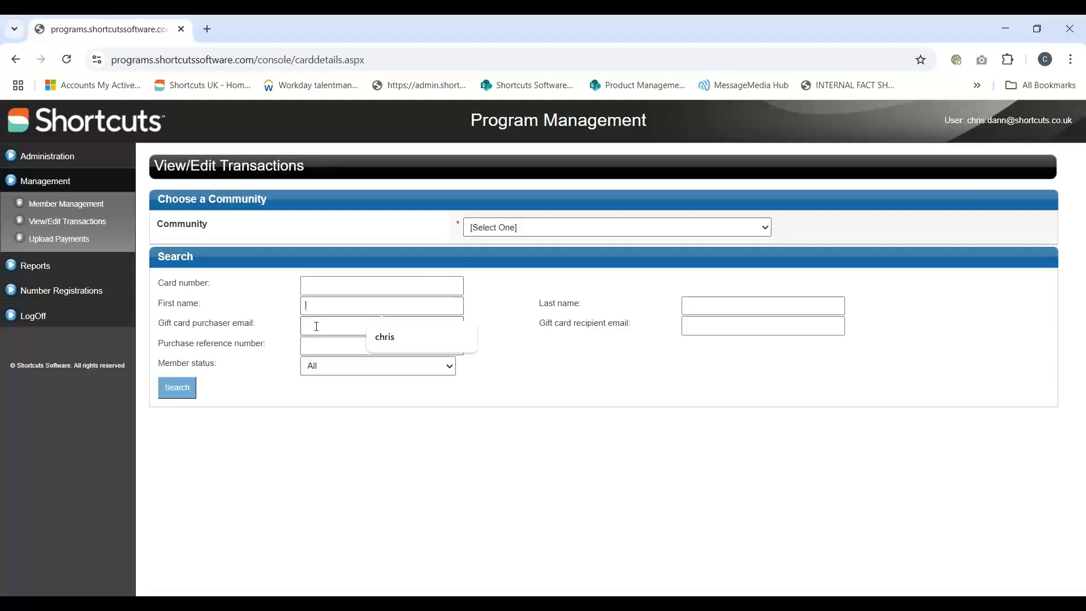
pyautogui.click(309, 326)
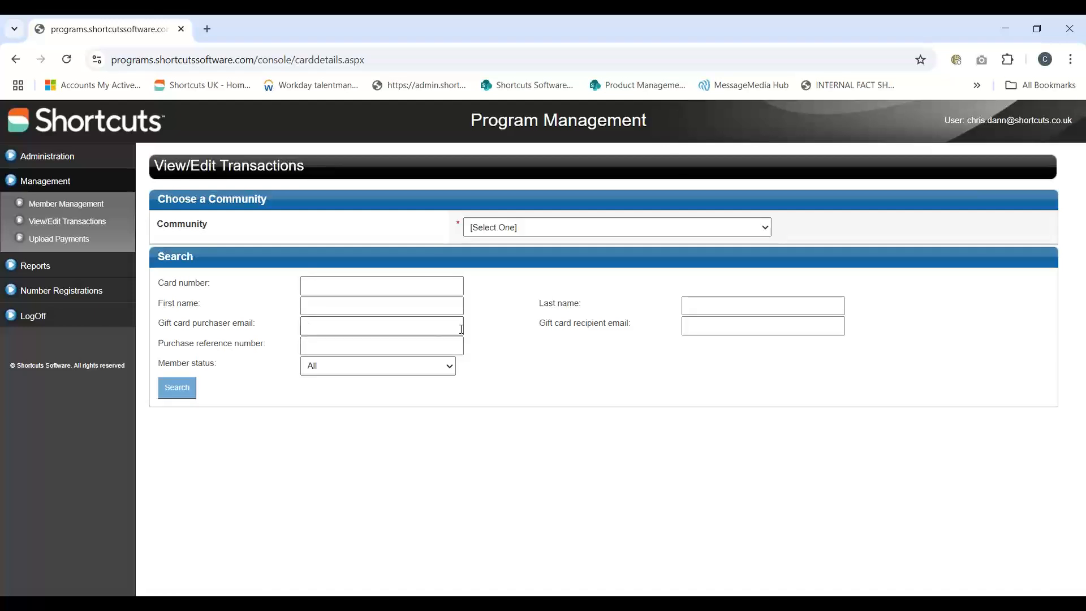
pyautogui.click(714, 307)
pyautogui.moveTo(305, 169); pyautogui.dragTo(160, 171)
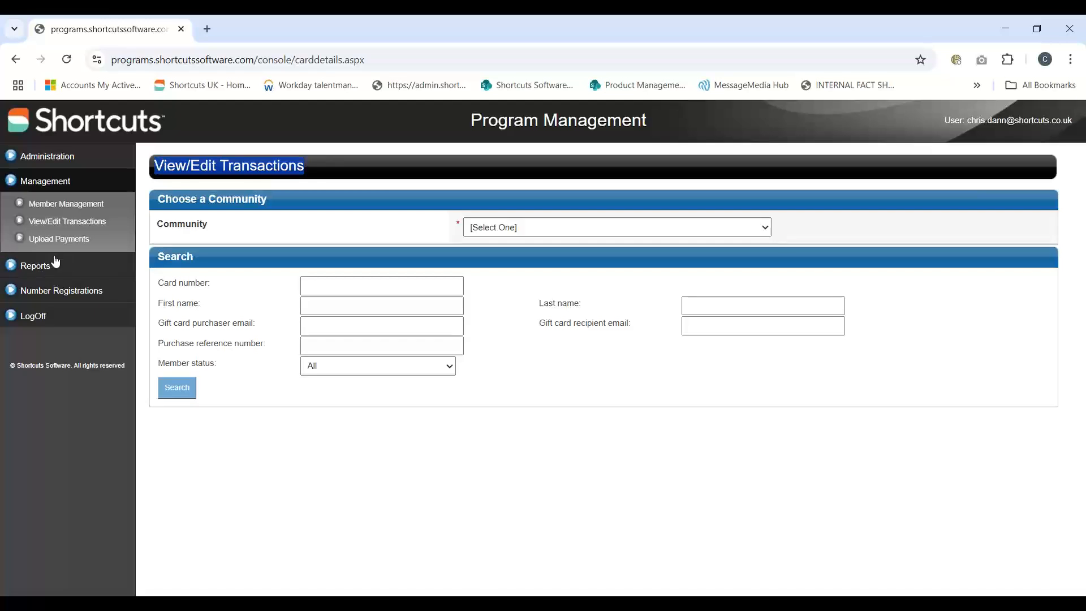
# Step: Open the Gift Card Expiry report in English and choose the shortcuts community
pyautogui.click(12, 263)
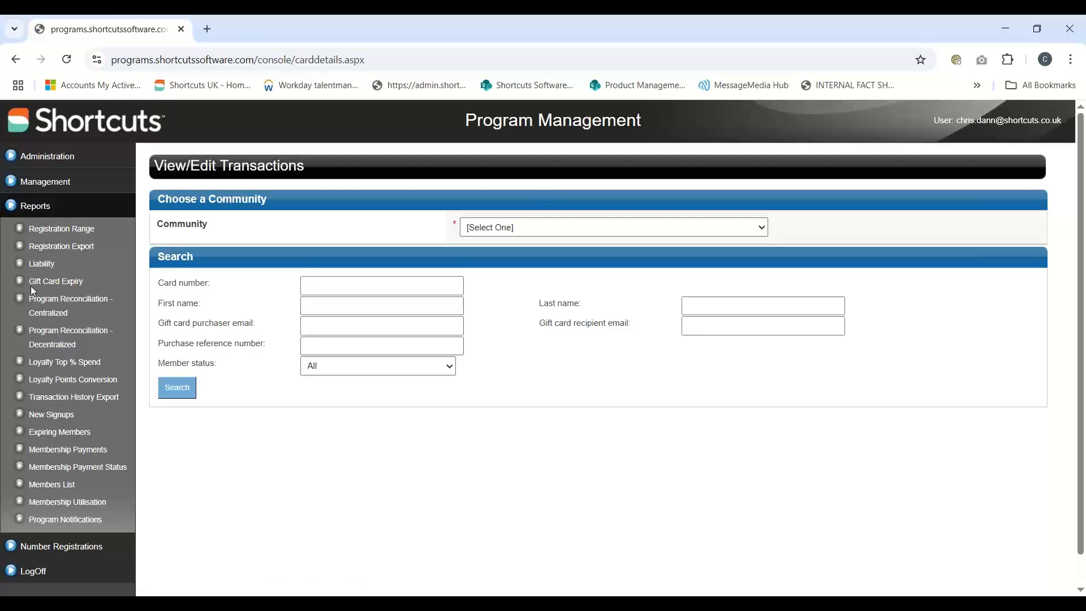
pyautogui.click(79, 287)
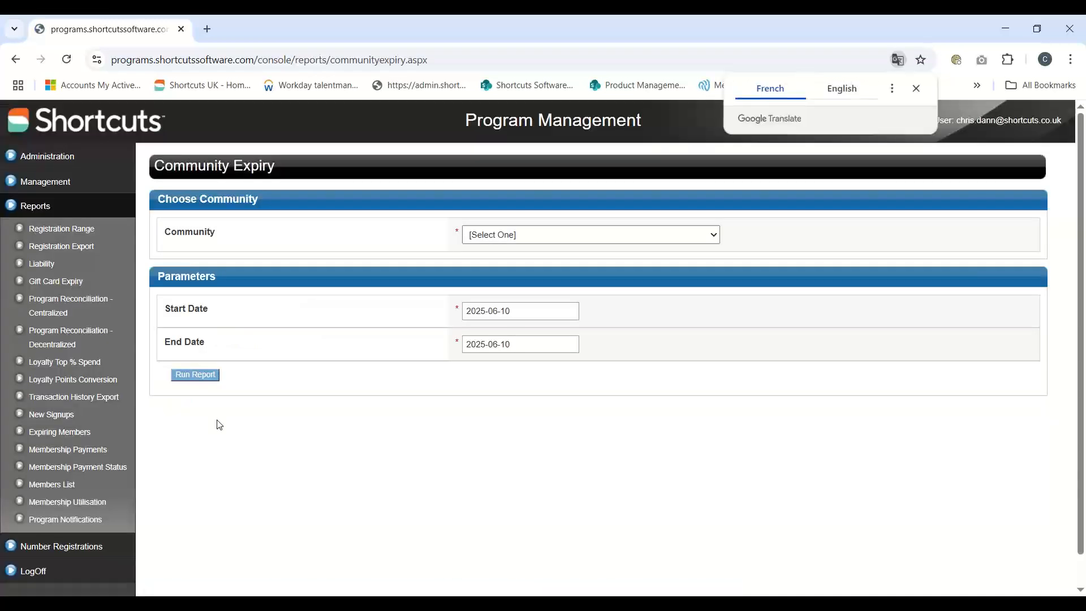
pyautogui.click(839, 95)
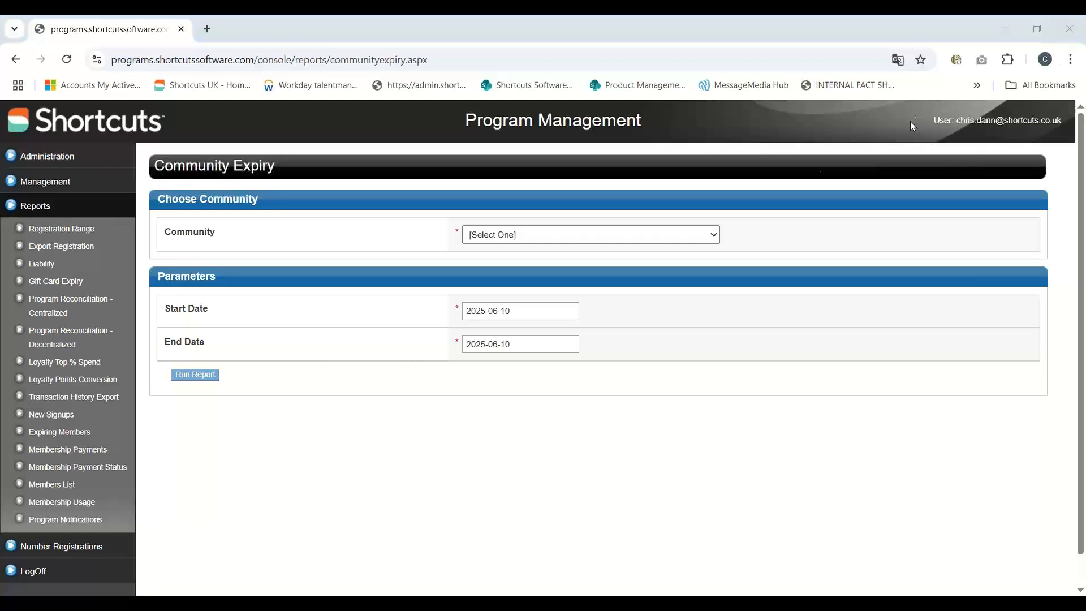
pyautogui.click(694, 214)
# Step: Set the expiry report's start date to 2023-02-01 and run the report
pyautogui.click(532, 310)
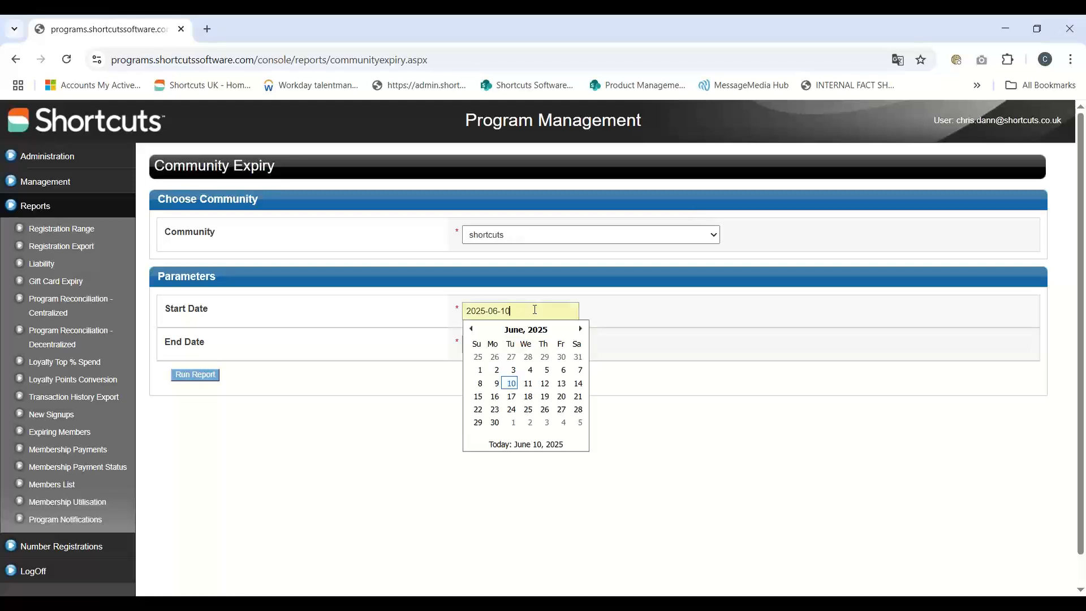
pyautogui.click(472, 330)
pyautogui.click(472, 330)
pyautogui.click(471, 330)
pyautogui.click(471, 329)
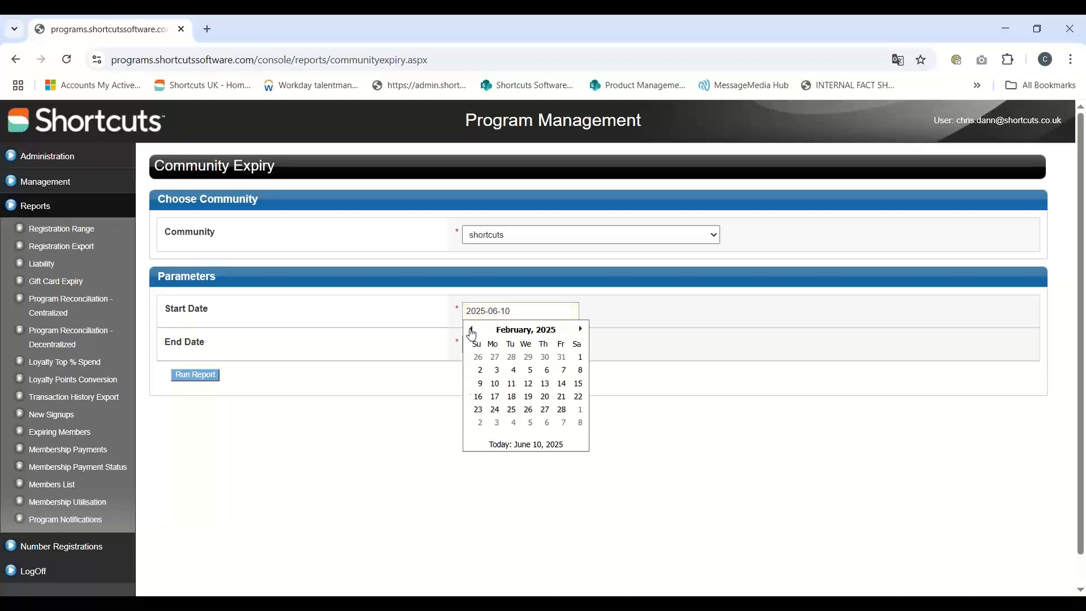
pyautogui.click(471, 329)
pyautogui.click(471, 329)
pyautogui.click(471, 330)
pyautogui.click(471, 330)
pyautogui.click(471, 330)
pyautogui.click(471, 330)
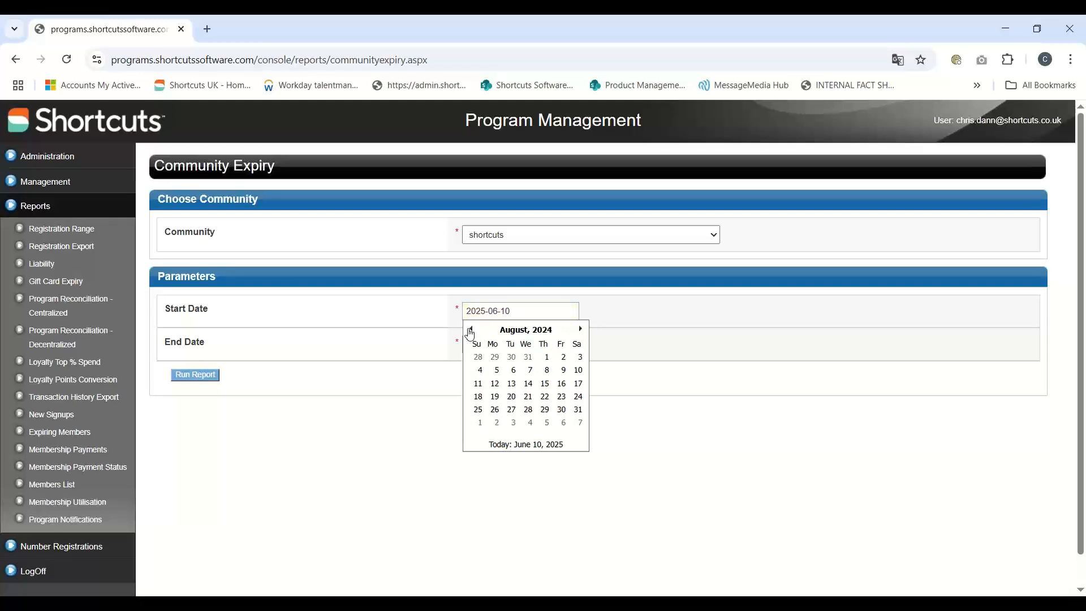
pyautogui.click(471, 329)
pyautogui.click(472, 330)
pyautogui.click(470, 330)
pyautogui.click(470, 330)
pyautogui.click(470, 329)
pyautogui.click(470, 329)
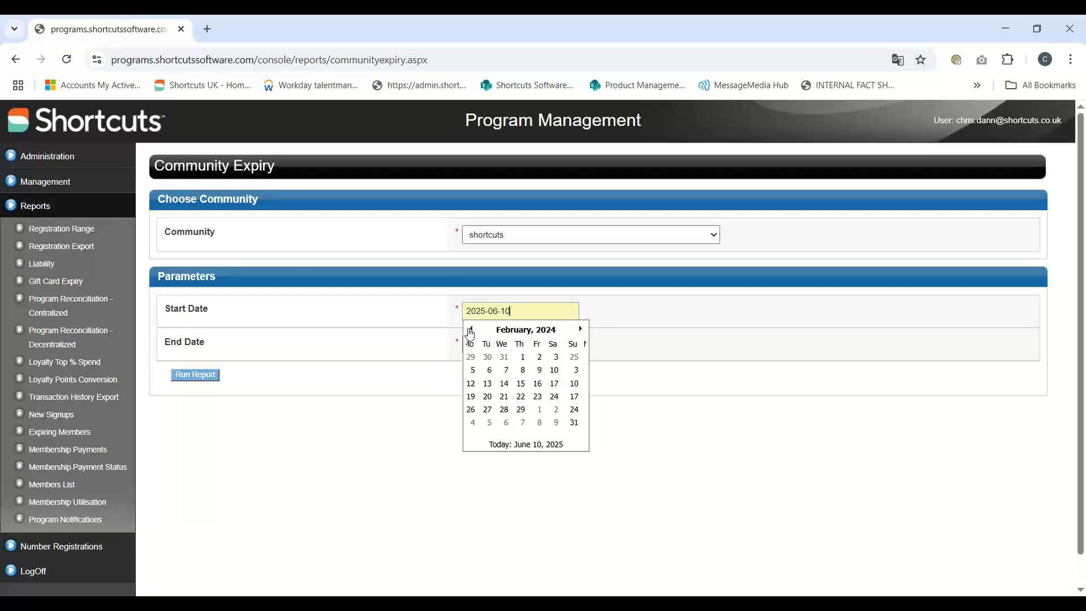
pyautogui.click(470, 330)
pyautogui.click(470, 330)
pyautogui.click(470, 330)
pyautogui.click(470, 330)
pyautogui.click(470, 330)
pyautogui.click(470, 330)
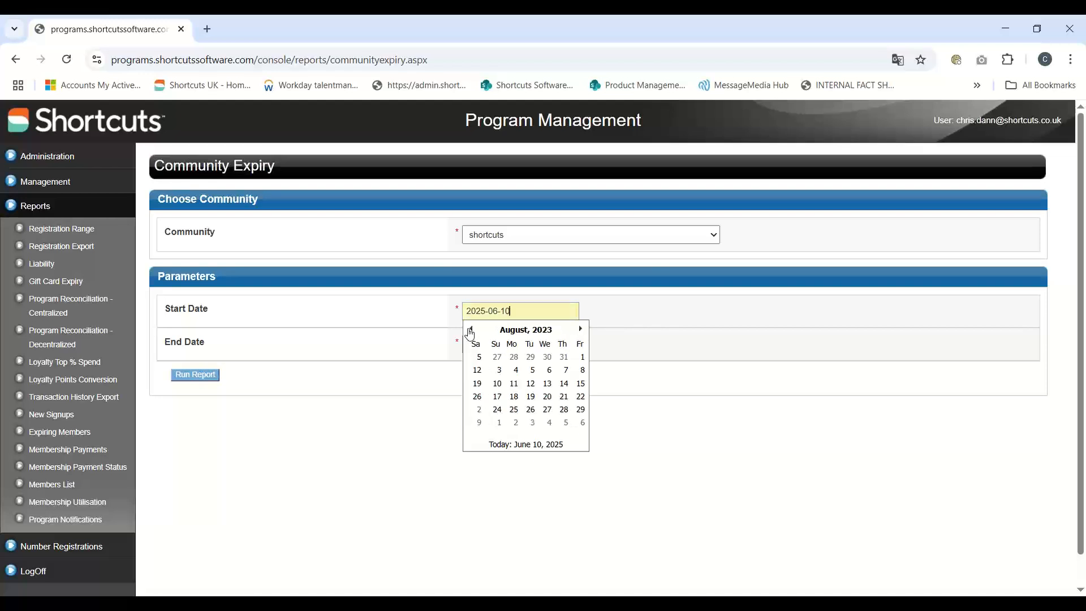
pyautogui.click(470, 330)
pyautogui.click(470, 330)
pyautogui.click(470, 330)
pyautogui.click(470, 330)
pyautogui.click(470, 330)
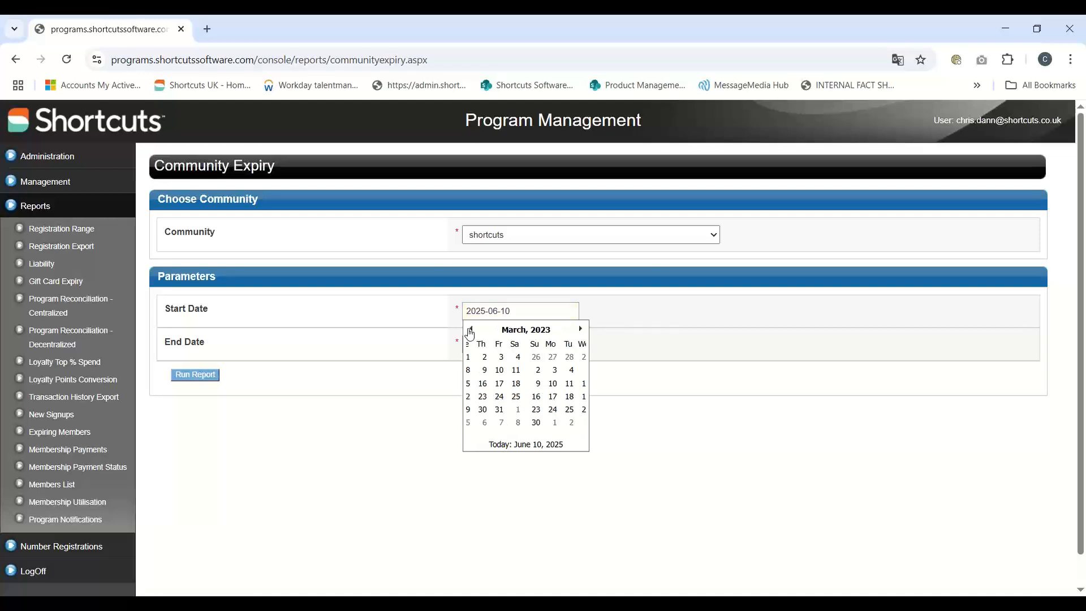
pyautogui.click(470, 330)
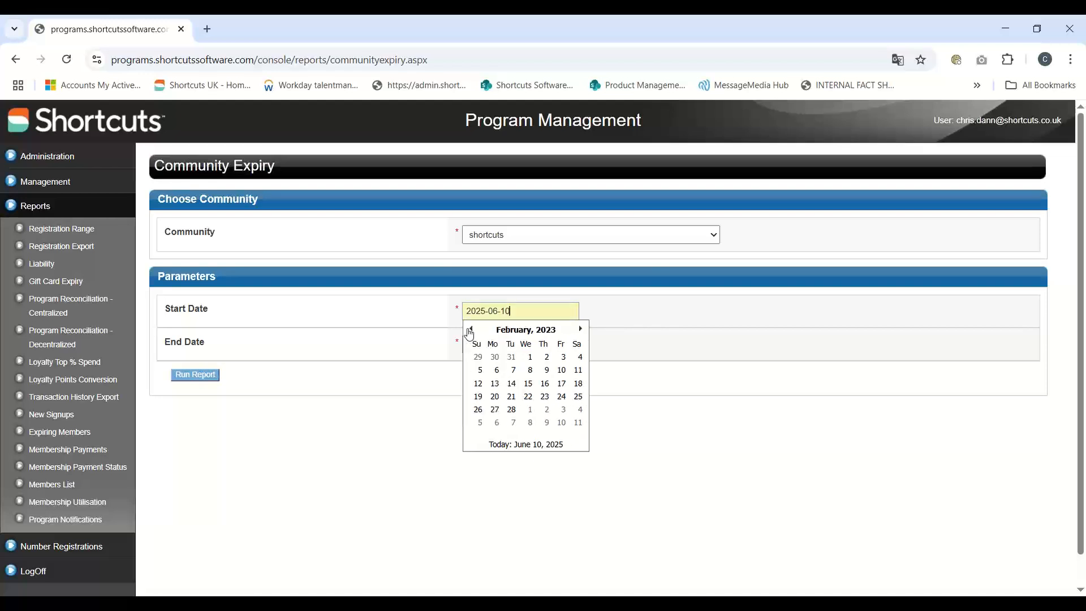
pyautogui.click(531, 357)
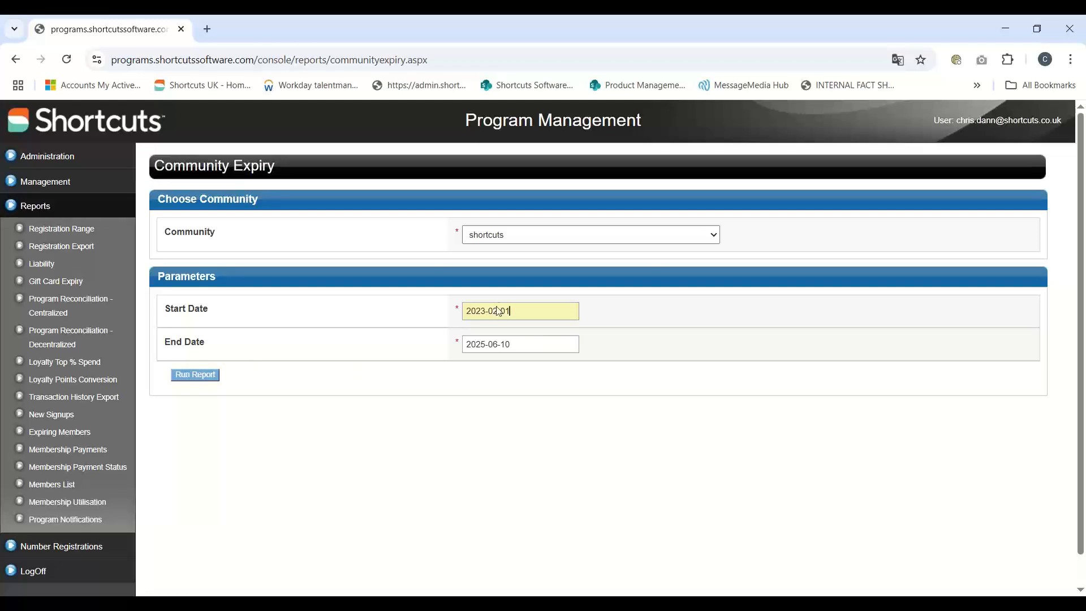
pyautogui.click(204, 376)
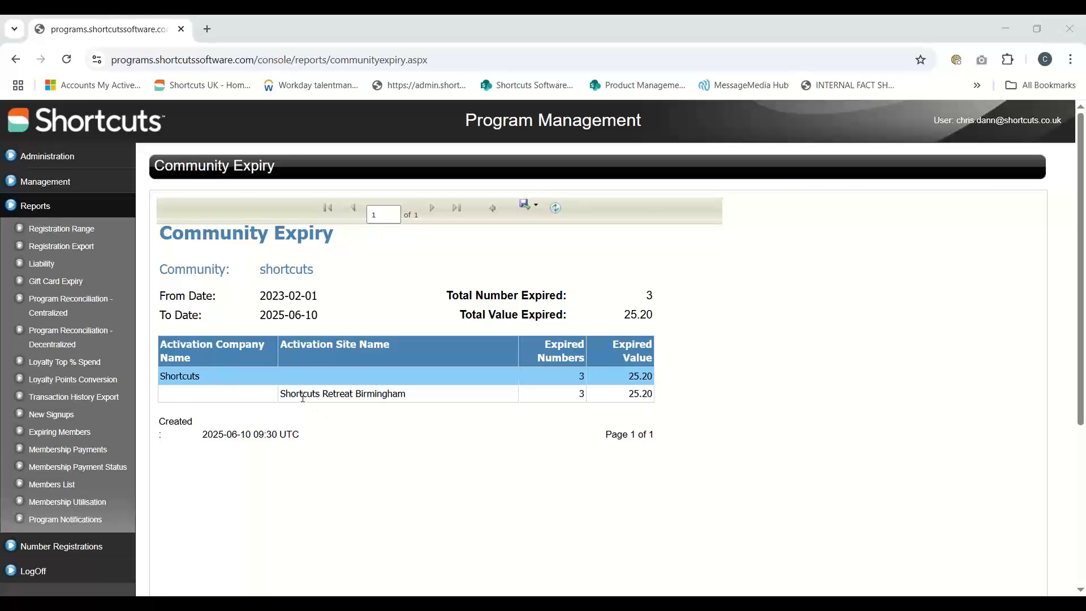
# Step: Examine the expired numbers and expired value for Shortcuts Retreat Birmingham
pyautogui.doubleClick(581, 394)
pyautogui.moveTo(588, 394); pyautogui.dragTo(655, 392)
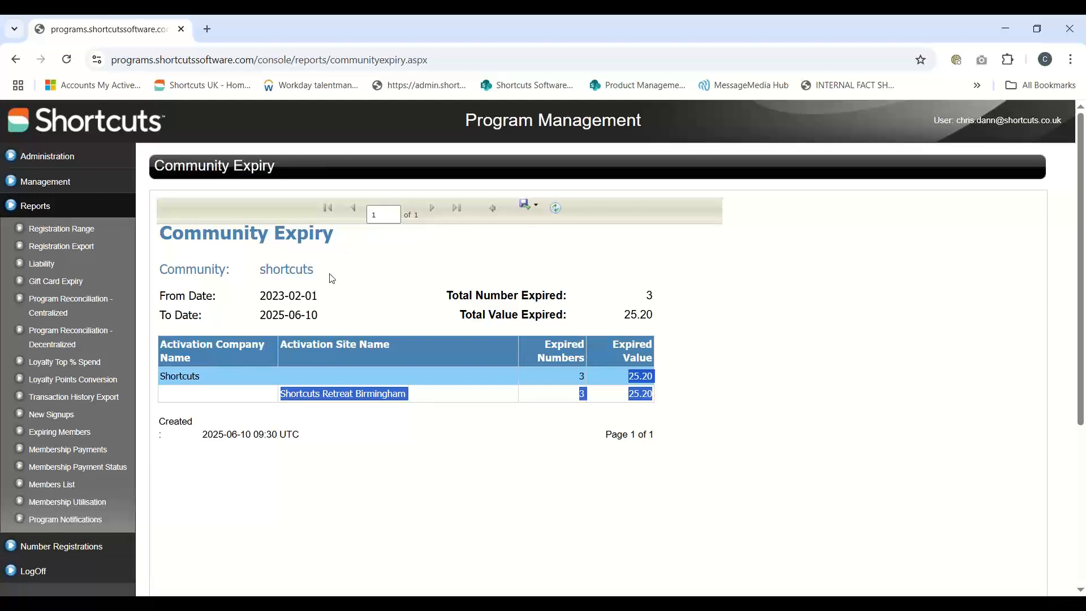
pyautogui.click(584, 282)
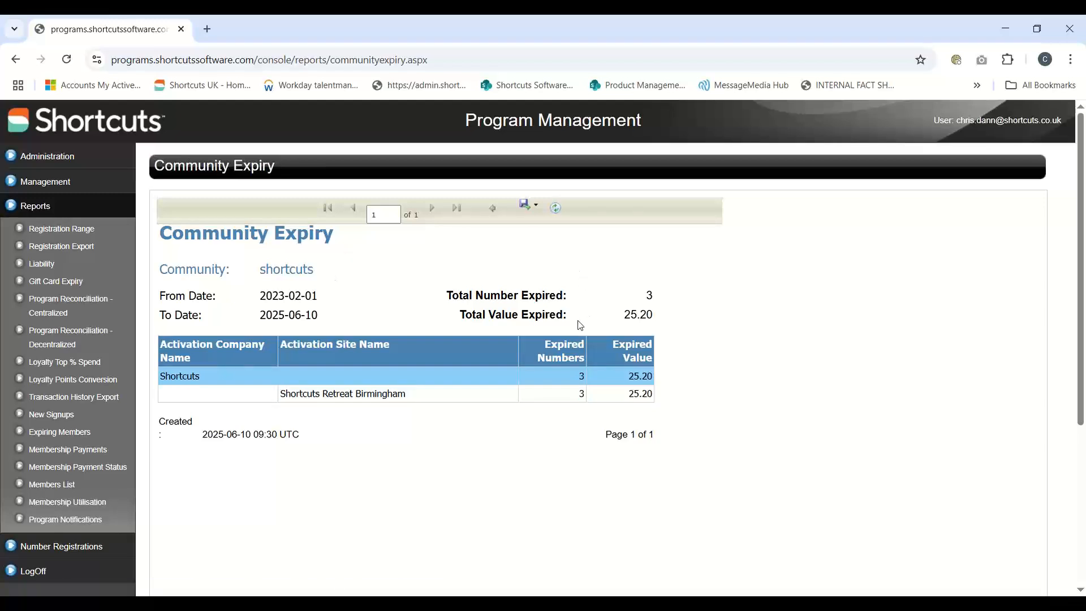
pyautogui.doubleClick(582, 392)
# Step: Return to the Birmingham test machine in TeamViewer, then close the Gift Certificate Usage report and the report list
pyautogui.moveTo(362, 591)
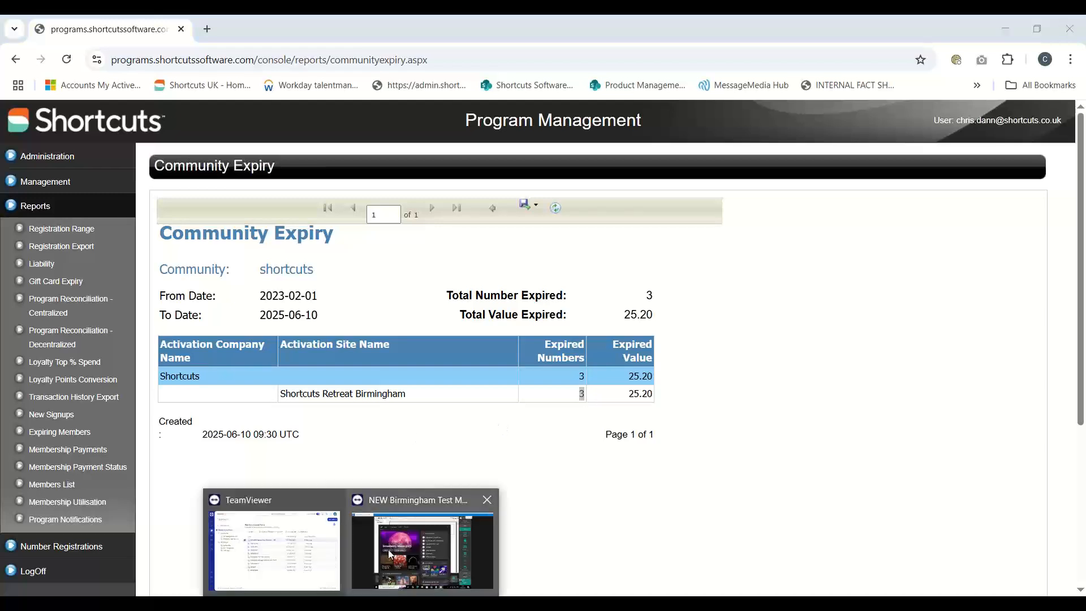
pyautogui.click(435, 548)
pyautogui.click(782, 378)
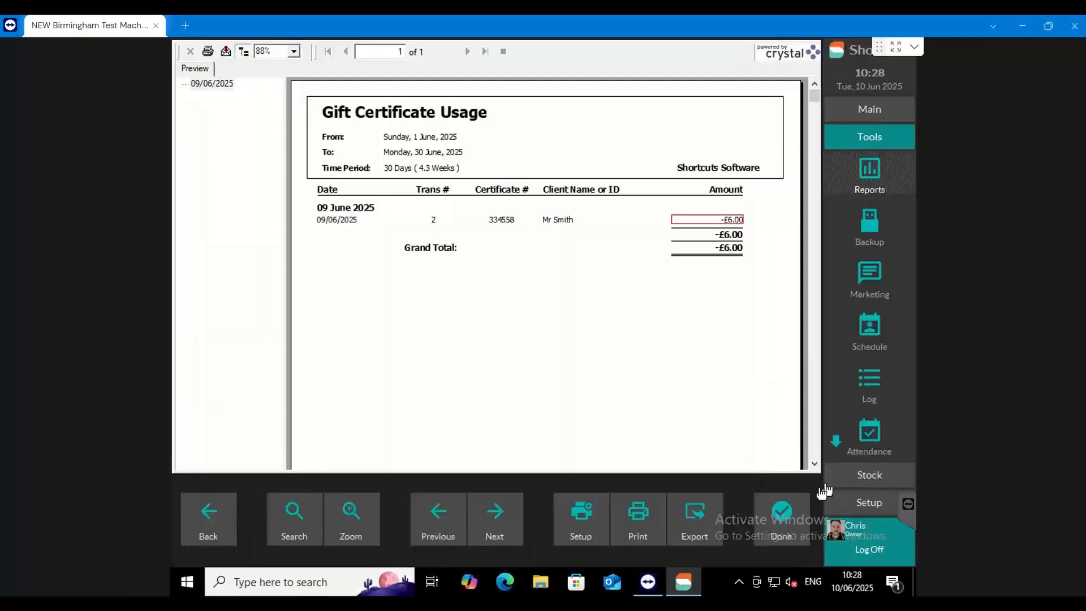
pyautogui.click(782, 515)
pyautogui.click(786, 513)
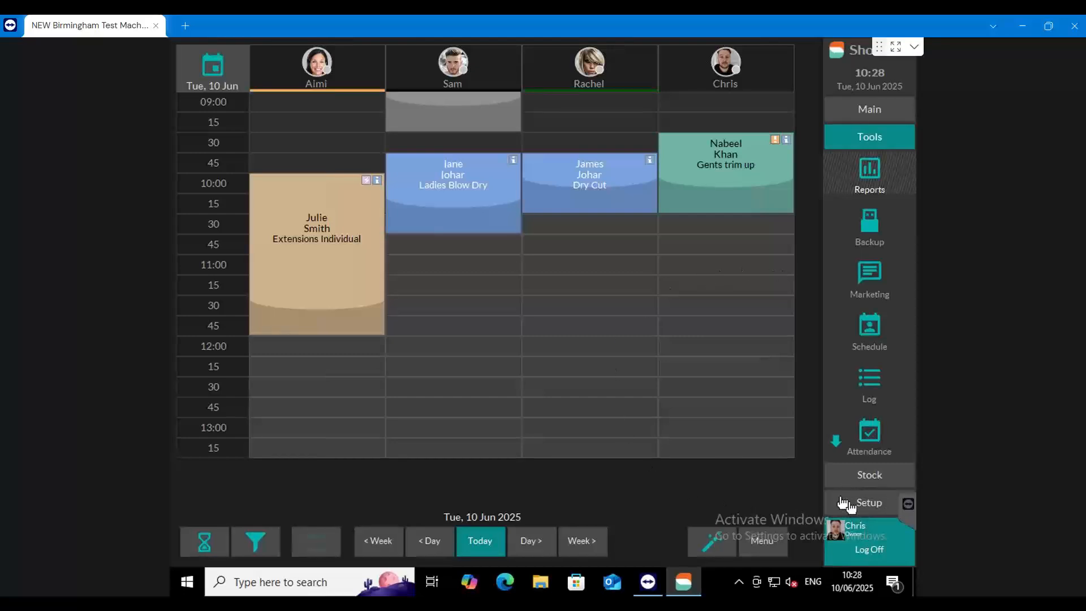
# Step: Open the general Security setup and review the security levels, including the employees assigned to Owner
pyautogui.click(889, 501)
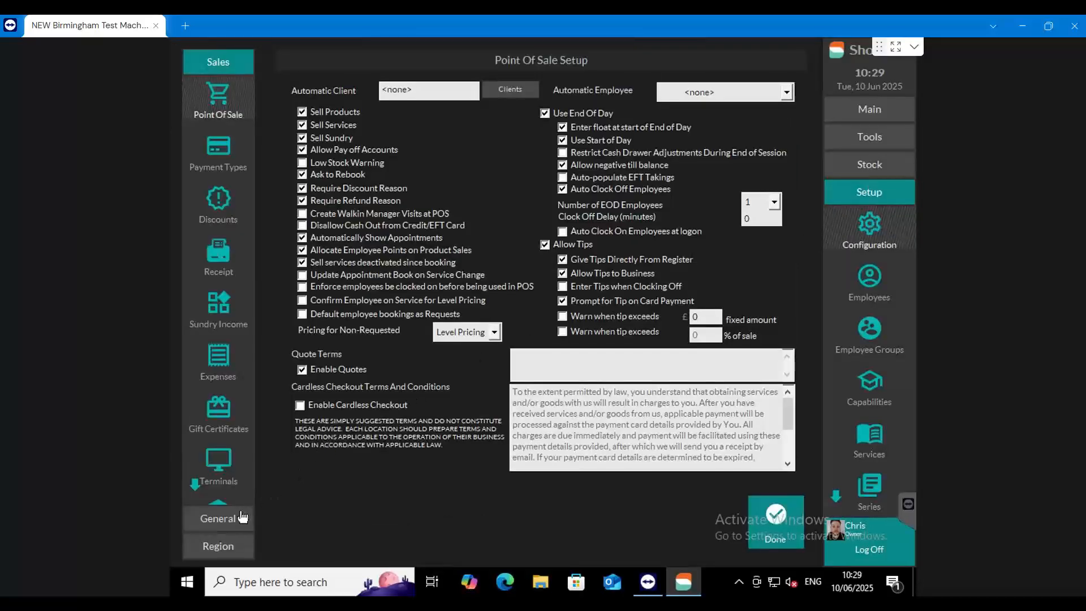
pyautogui.click(242, 517)
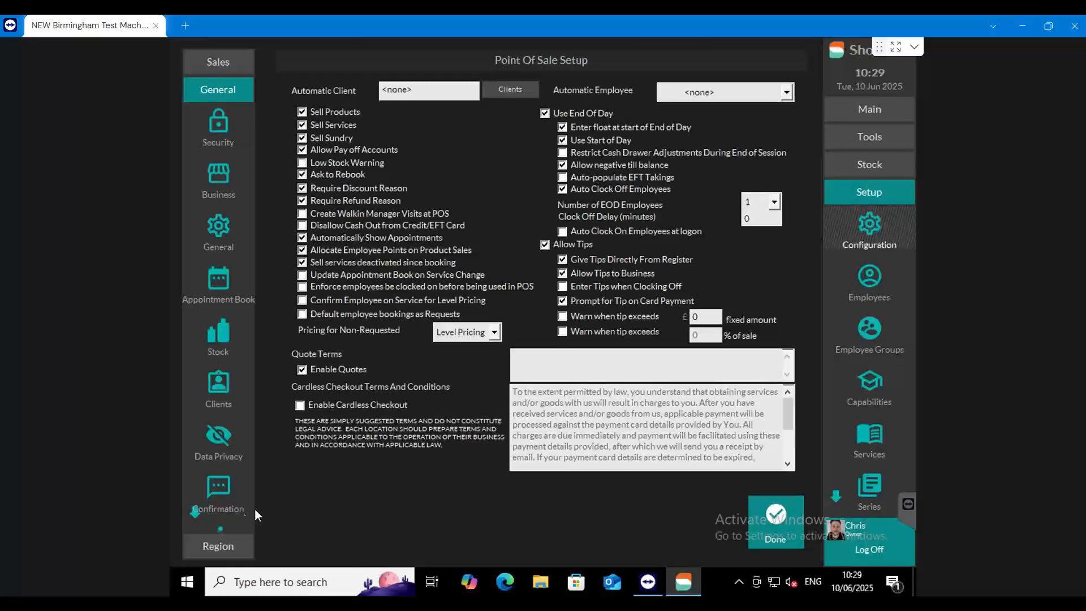
pyautogui.click(222, 120)
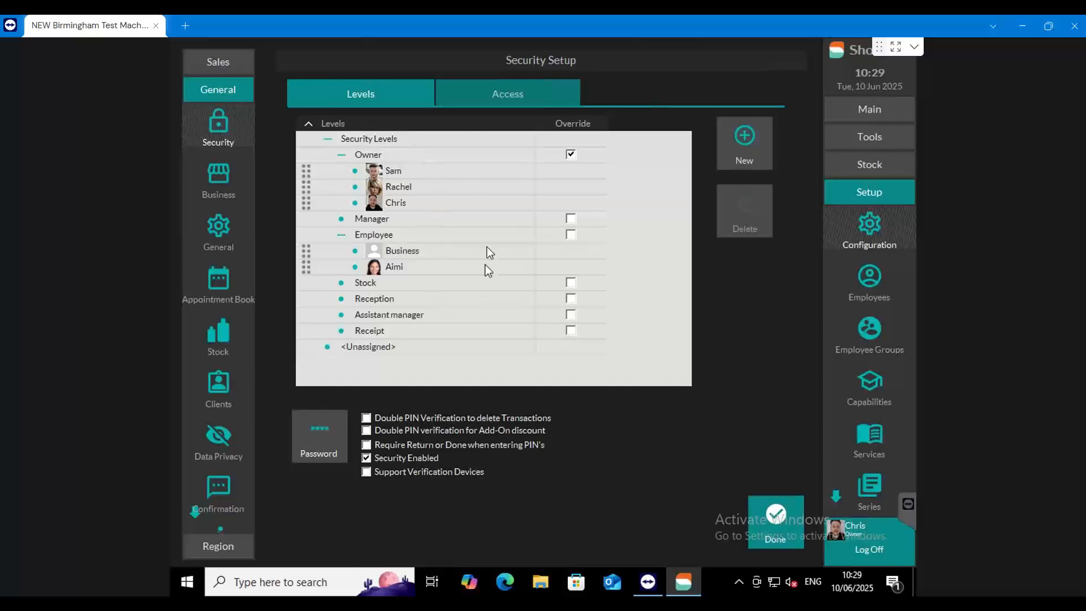
pyautogui.click(406, 158)
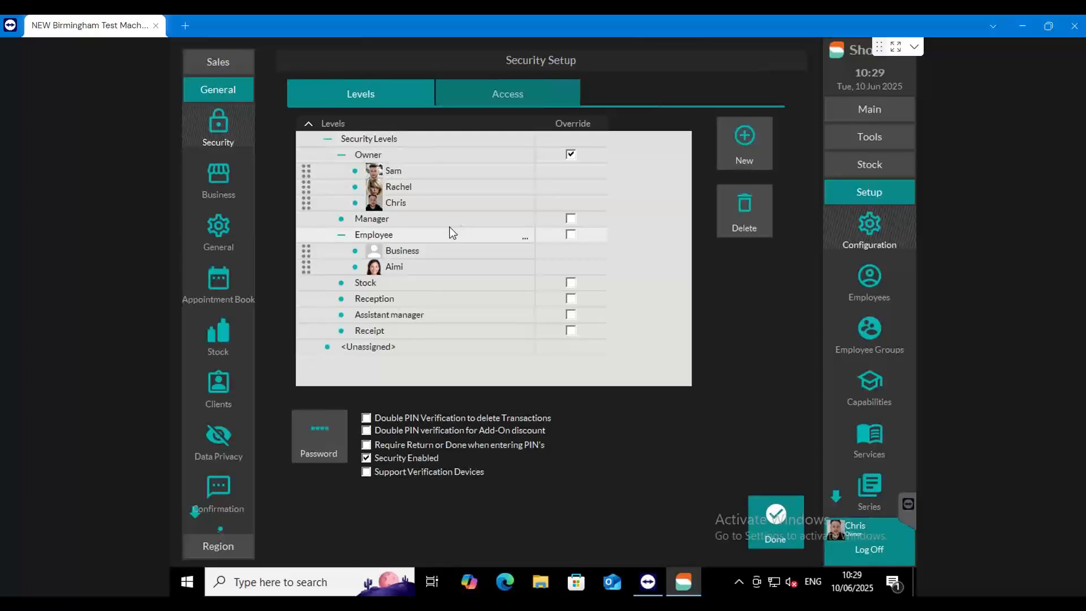
pyautogui.click(410, 171)
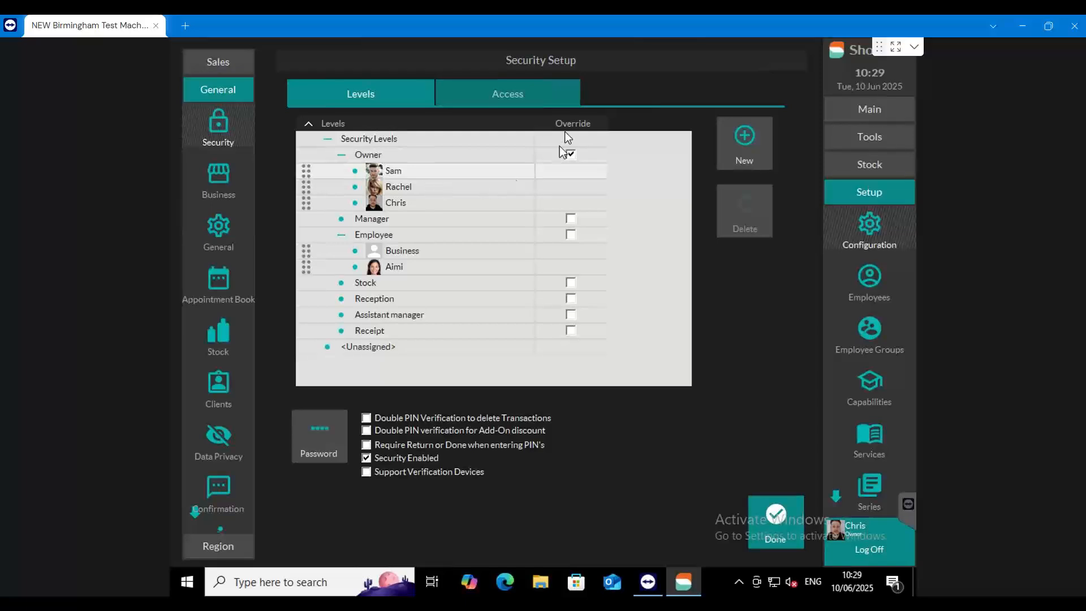
# Step: Review the access rights granted to the Owner, Manager and Reception security levels
pyautogui.click(553, 92)
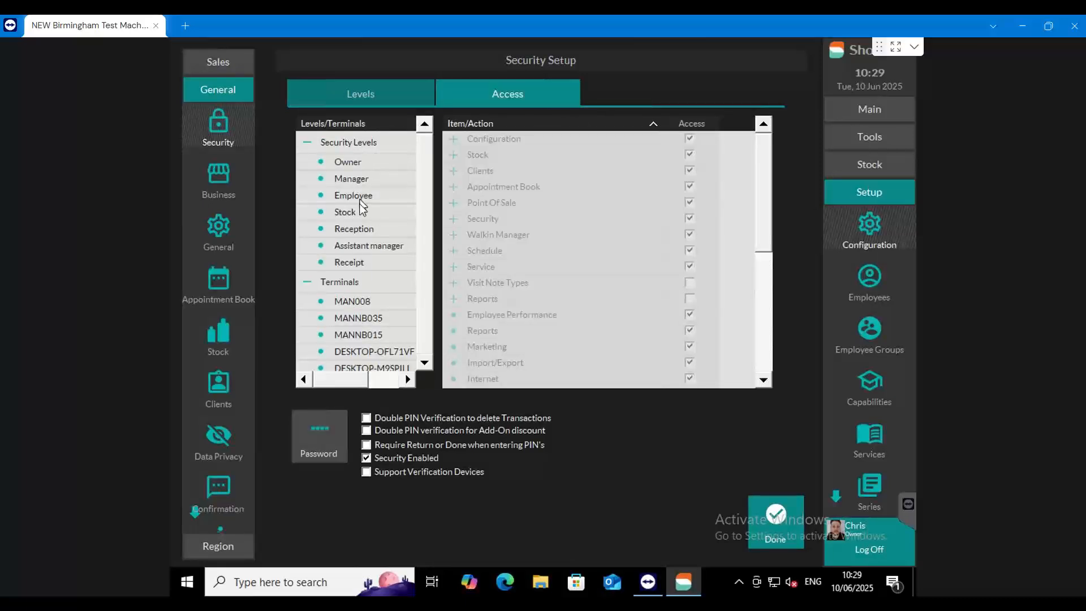
pyautogui.click(364, 164)
pyautogui.click(368, 179)
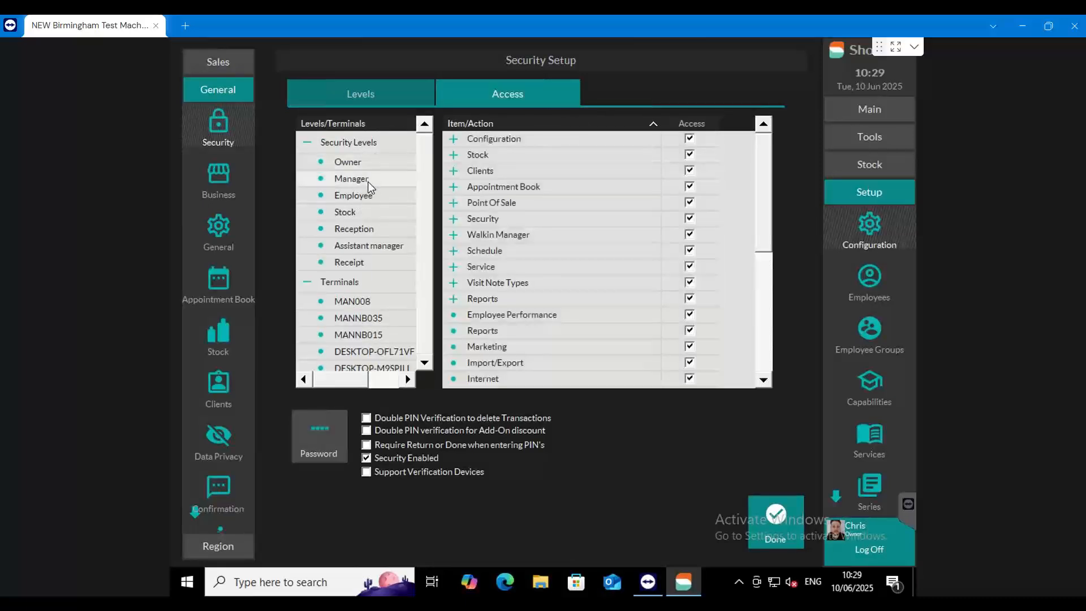
pyautogui.click(382, 234)
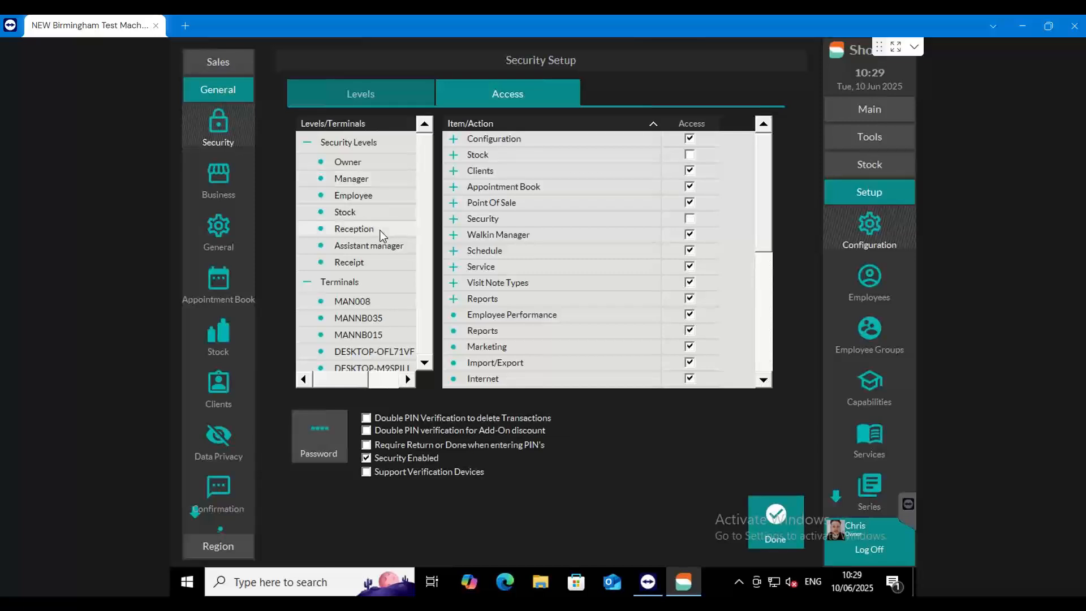
# Step: Examine the Reception level's Point Of Sale permissions, then close the security setup
pyautogui.click(454, 203)
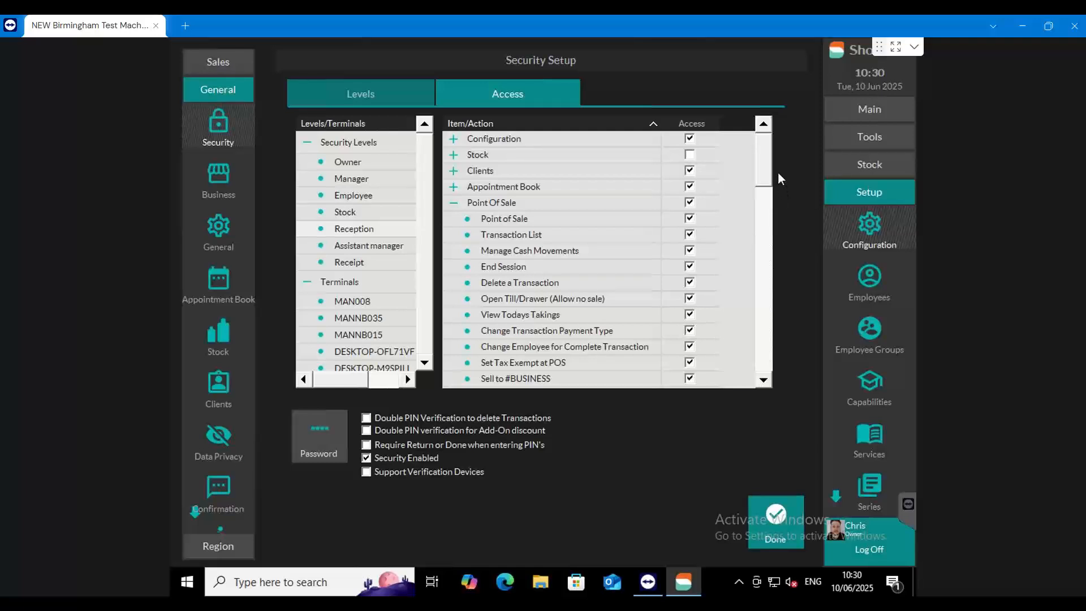
pyautogui.scroll(-2, 769, 190)
pyautogui.scroll(-1, 770, 192)
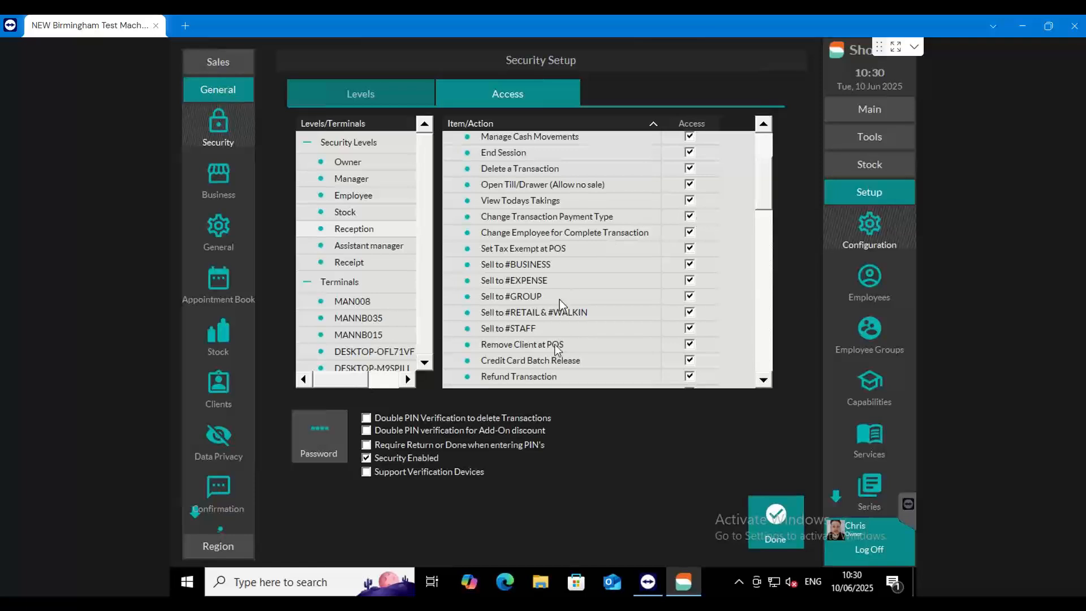
pyautogui.click(775, 520)
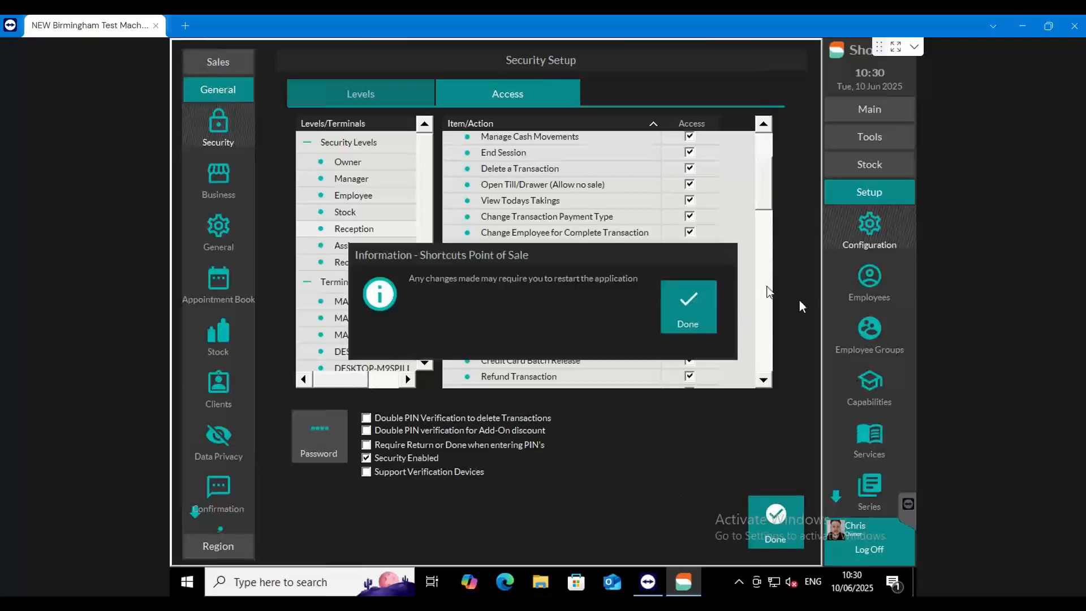
pyautogui.click(716, 303)
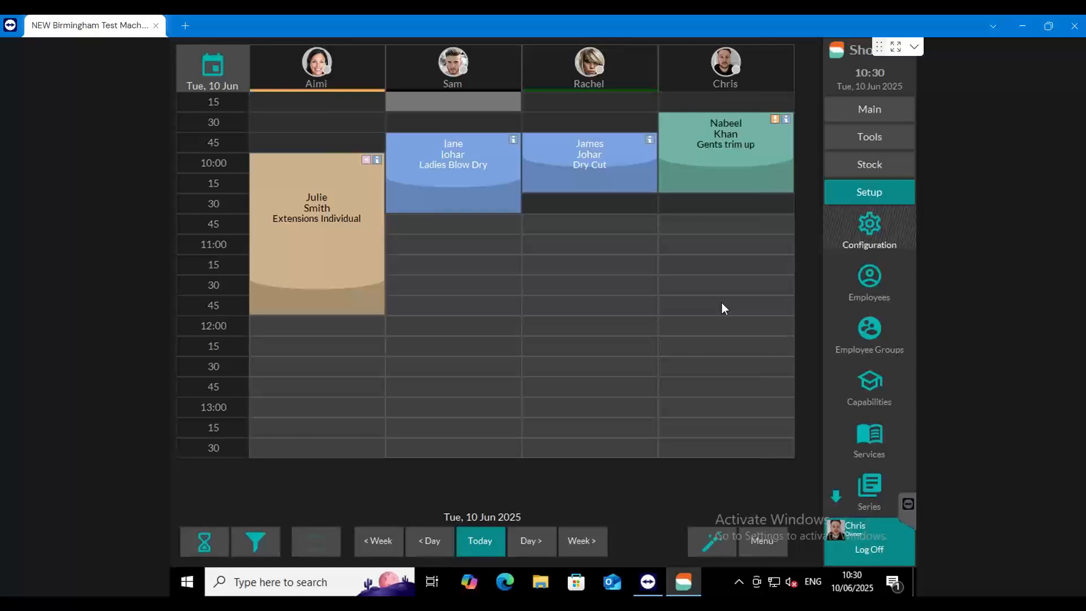
# Step: Open the Point Of Sale transaction list and show the transactions for Monday, 9 June 2025
pyautogui.click(881, 112)
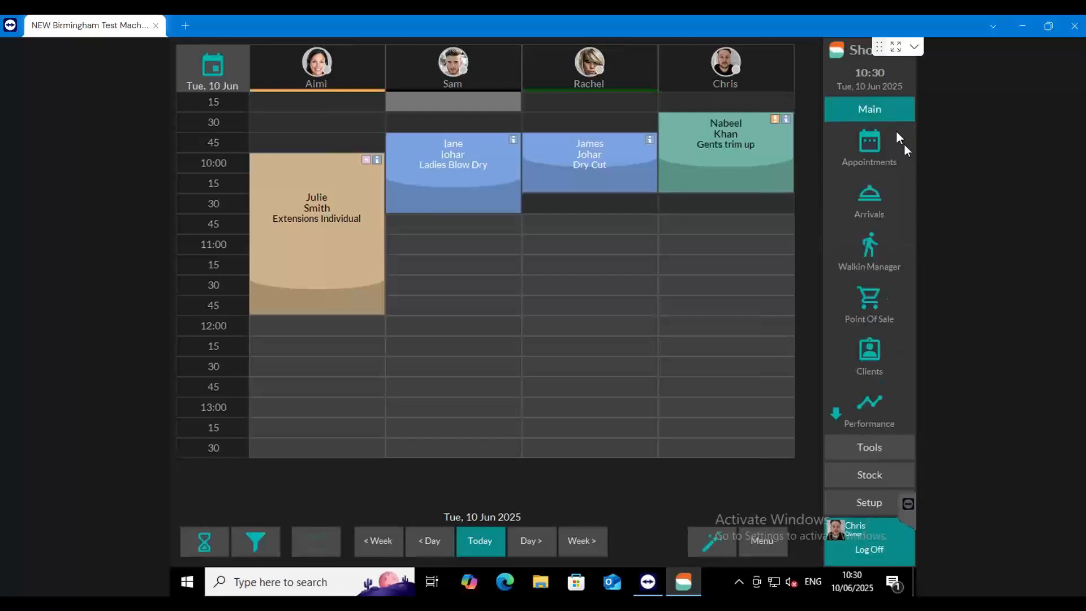
pyautogui.click(878, 310)
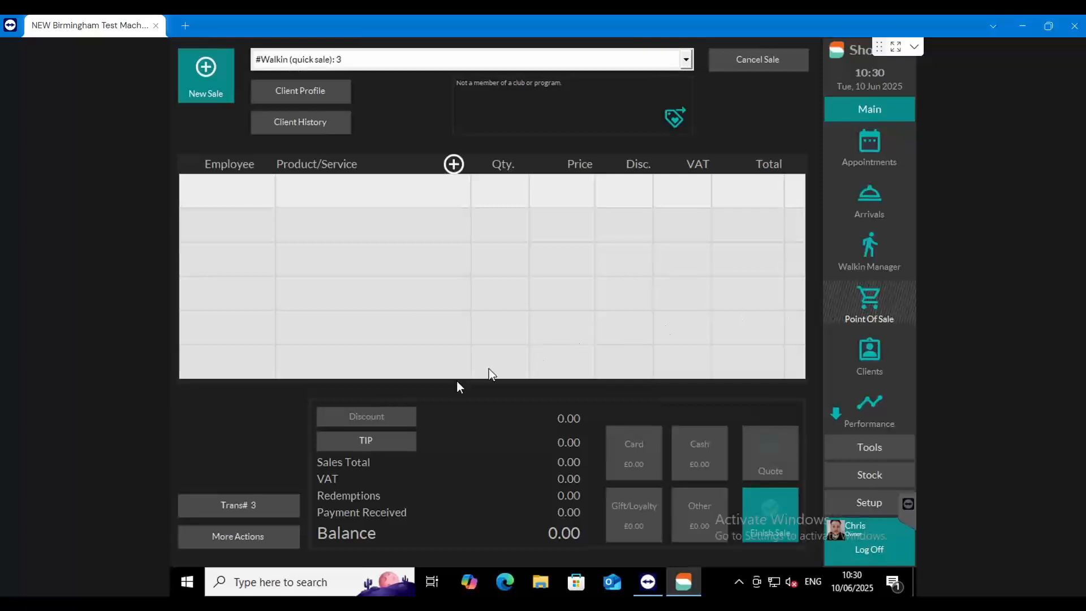
pyautogui.click(230, 510)
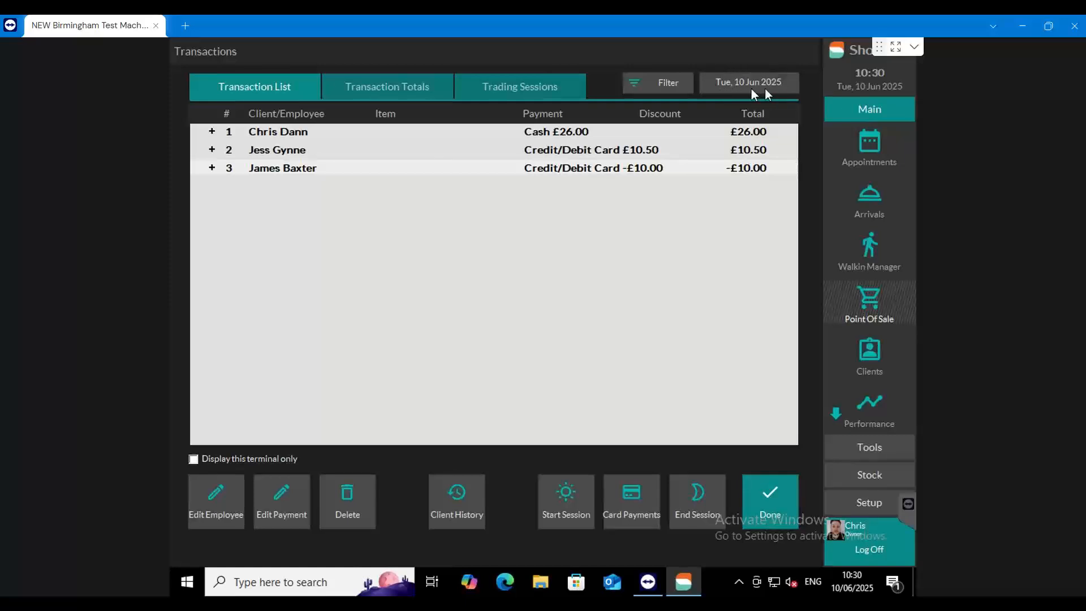
pyautogui.click(717, 79)
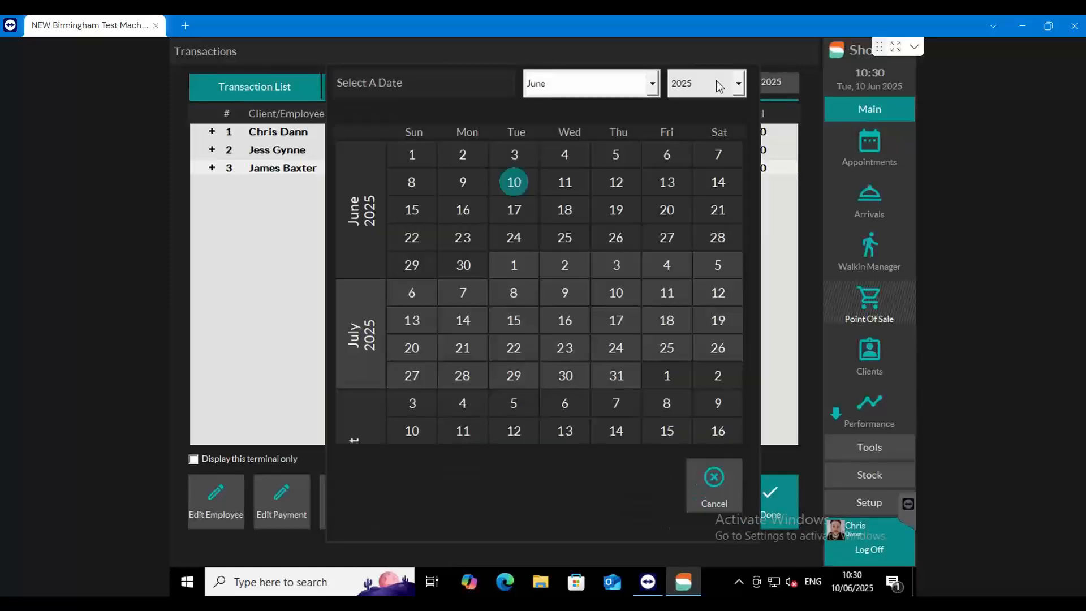
pyautogui.click(464, 181)
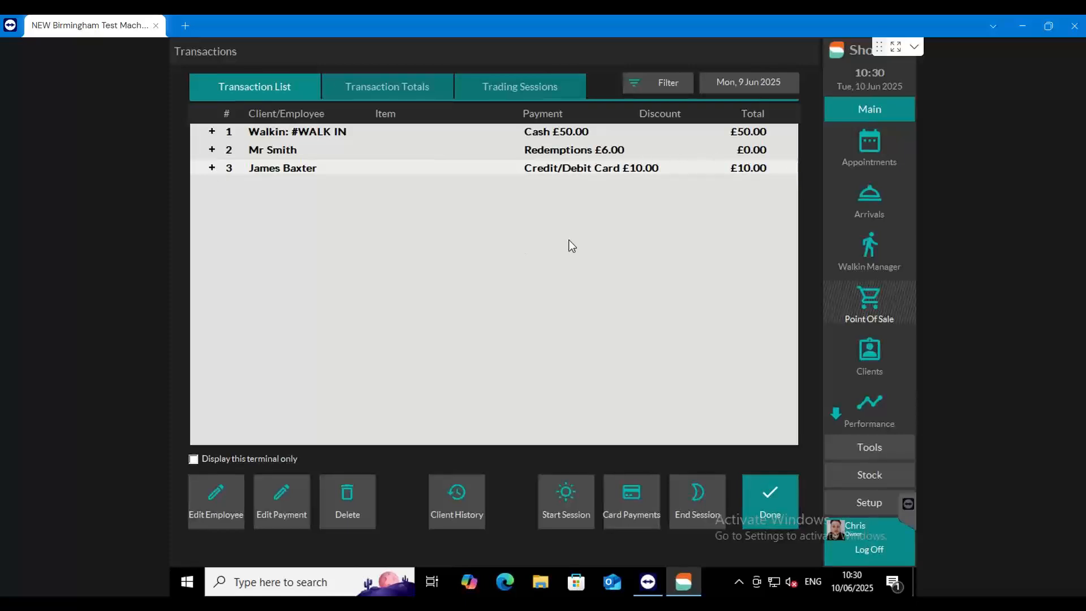
# Step: Edit the payment of transaction 3, the Barber Cut & Finish sale, and set its Credit/Debit Card amount to 0
pyautogui.click(212, 170)
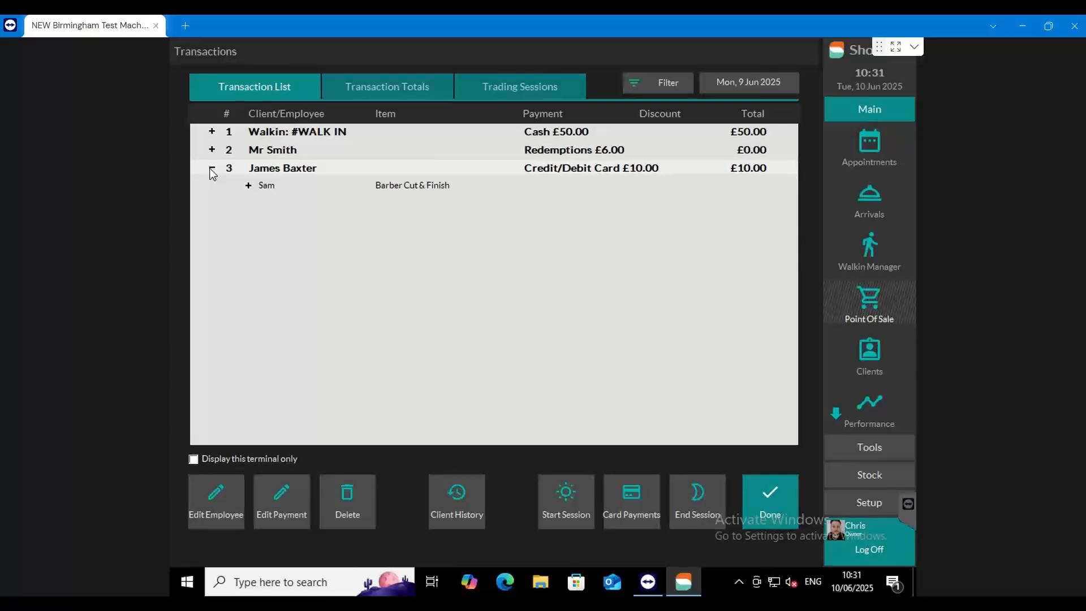
pyautogui.click(422, 190)
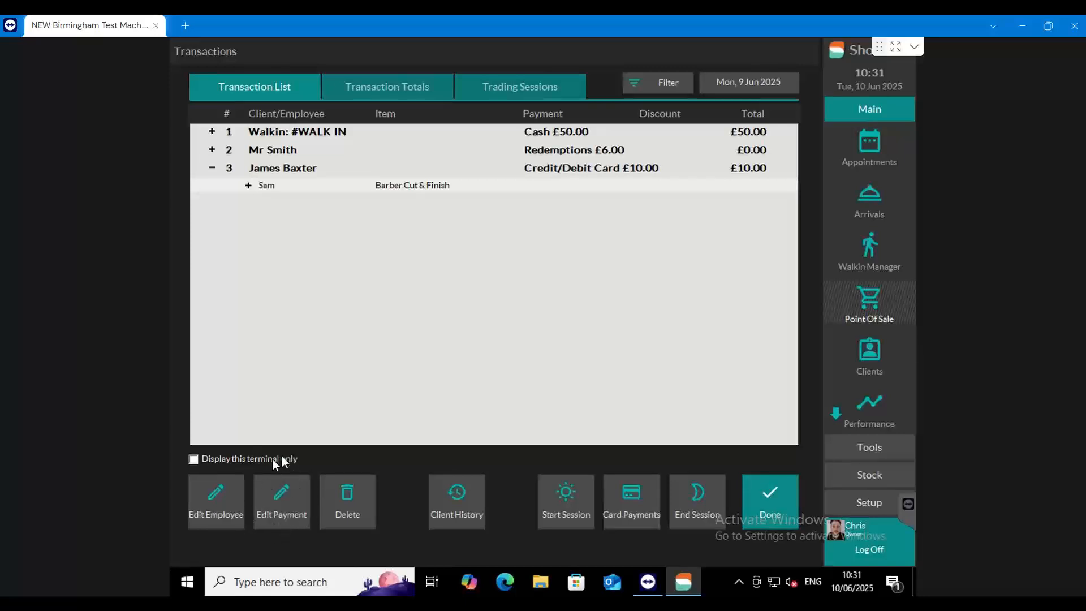
pyautogui.click(280, 496)
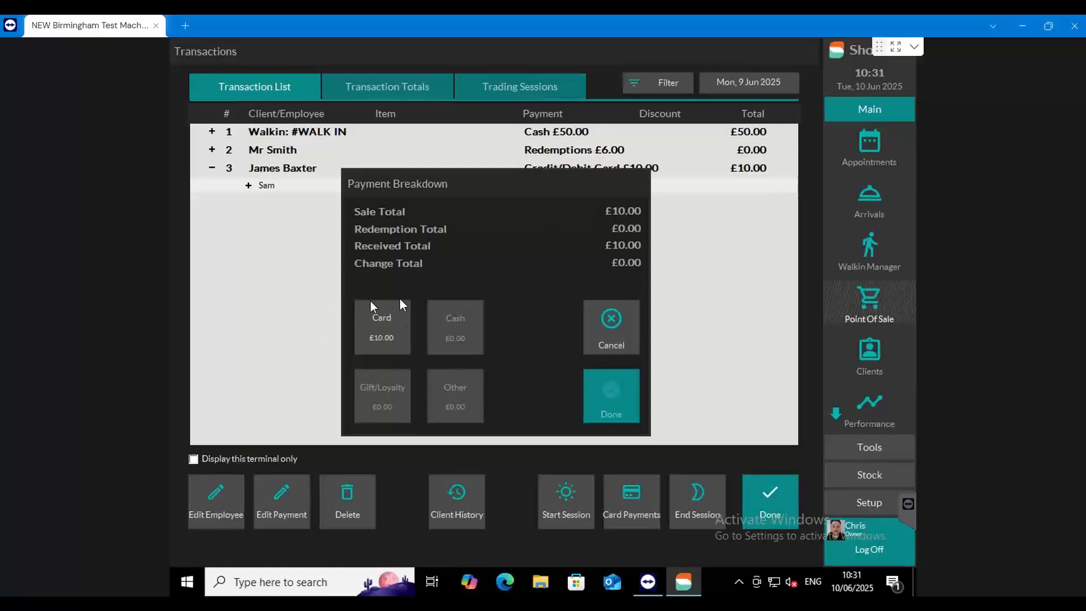
pyautogui.click(385, 336)
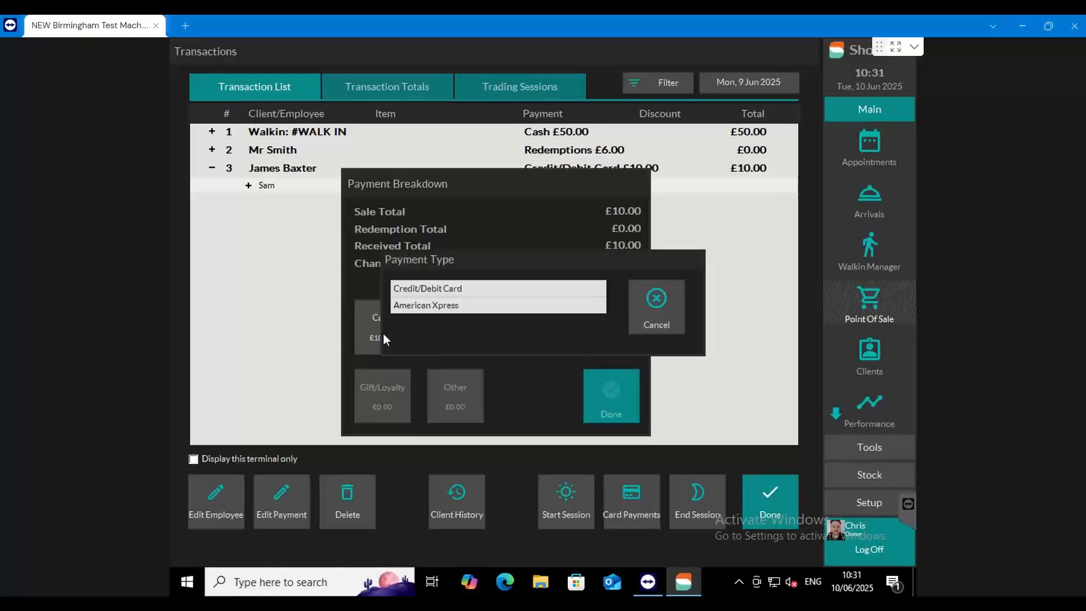
pyautogui.click(463, 288)
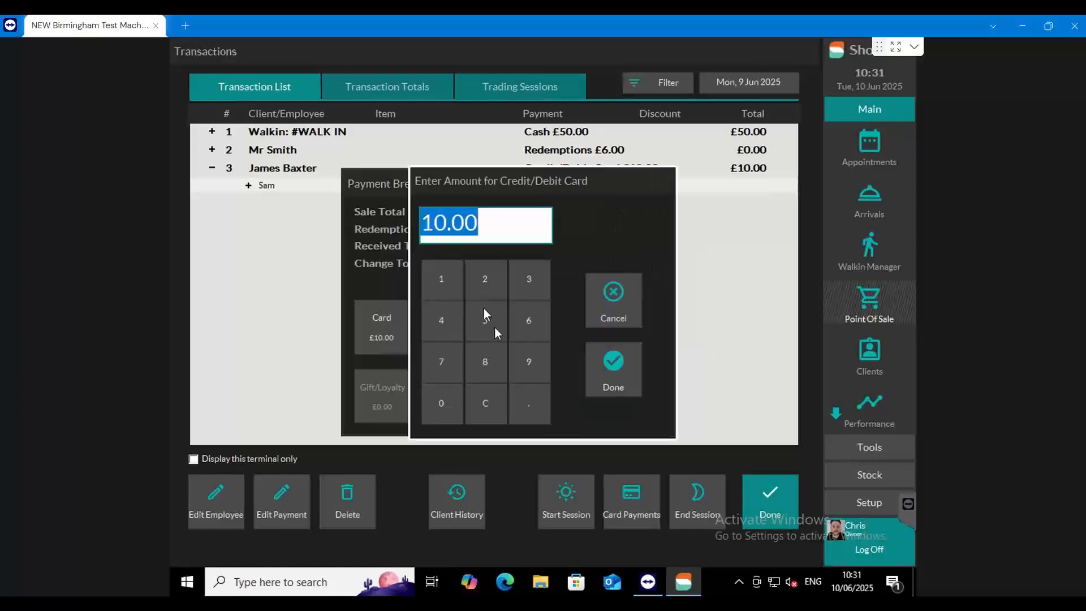
pyautogui.click(443, 405)
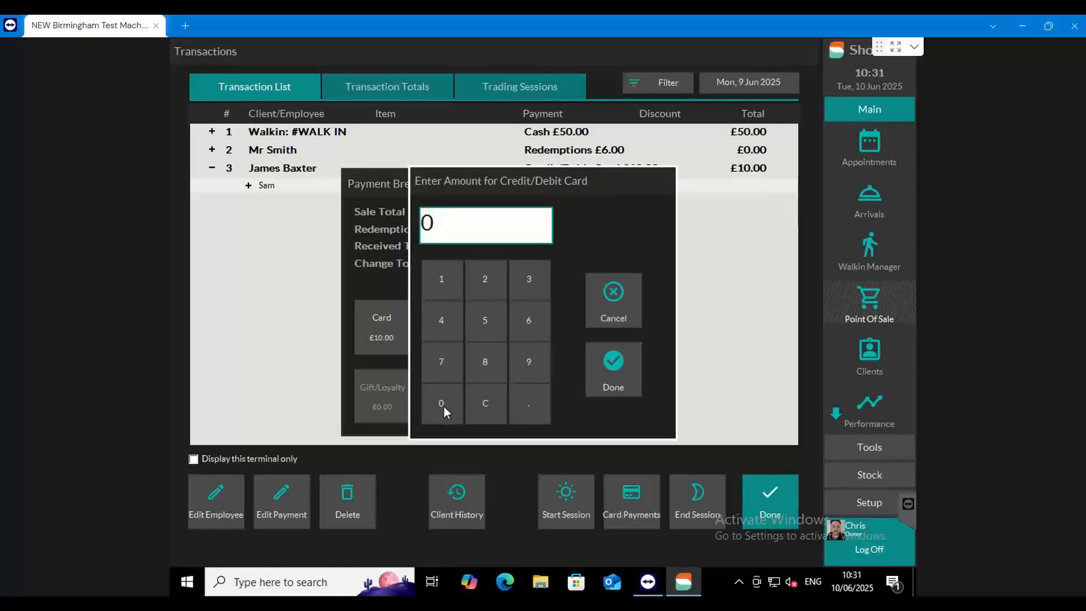
pyautogui.click(614, 363)
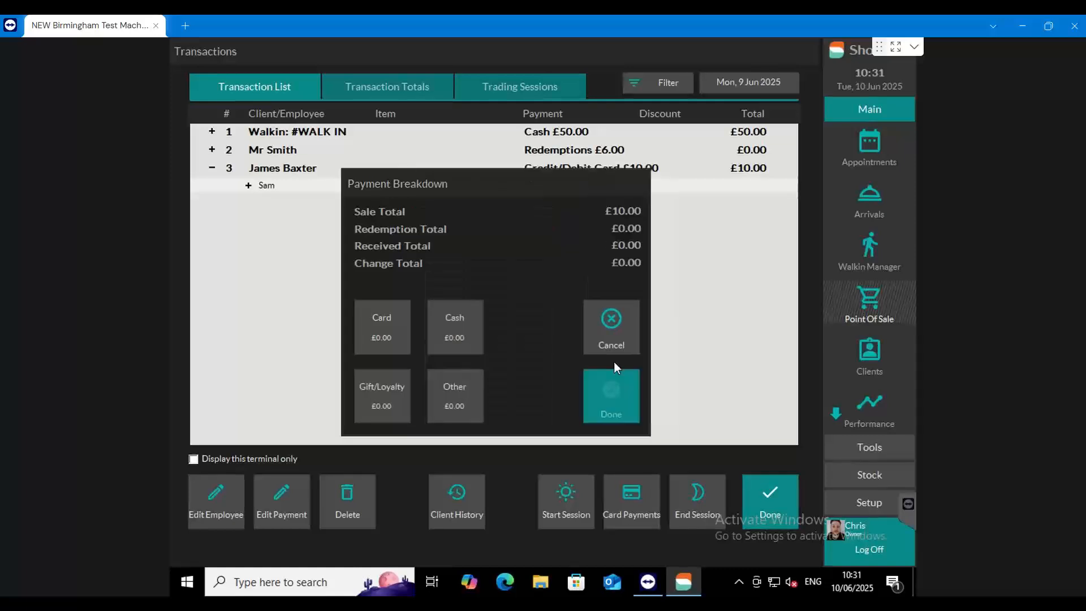
# Step: Assign 10.00 to Cash, update the transaction with the reason "test", and close the transaction list
pyautogui.click(463, 312)
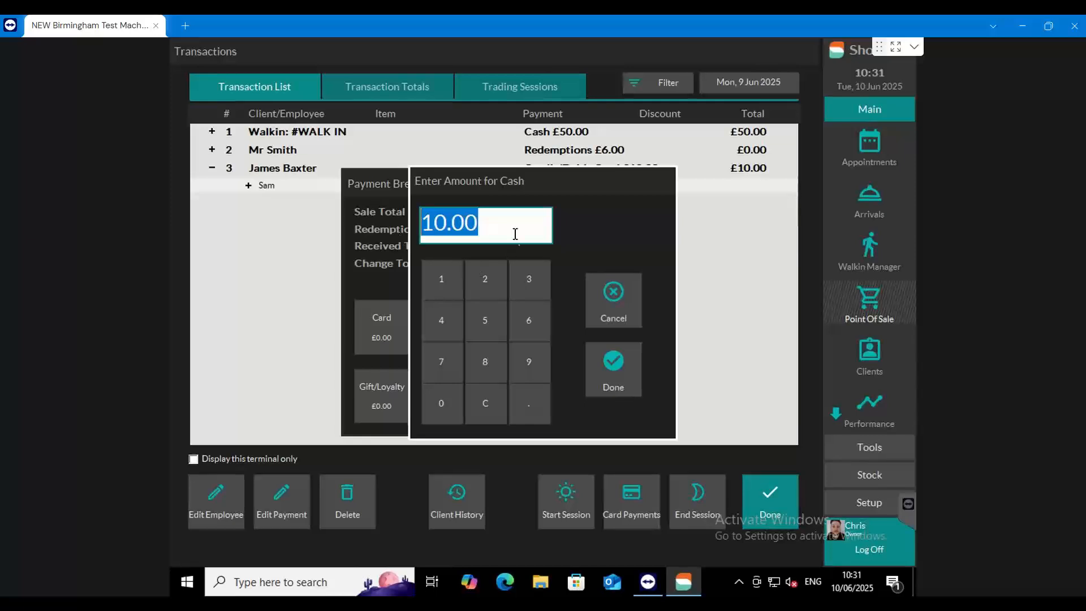
pyautogui.click(617, 359)
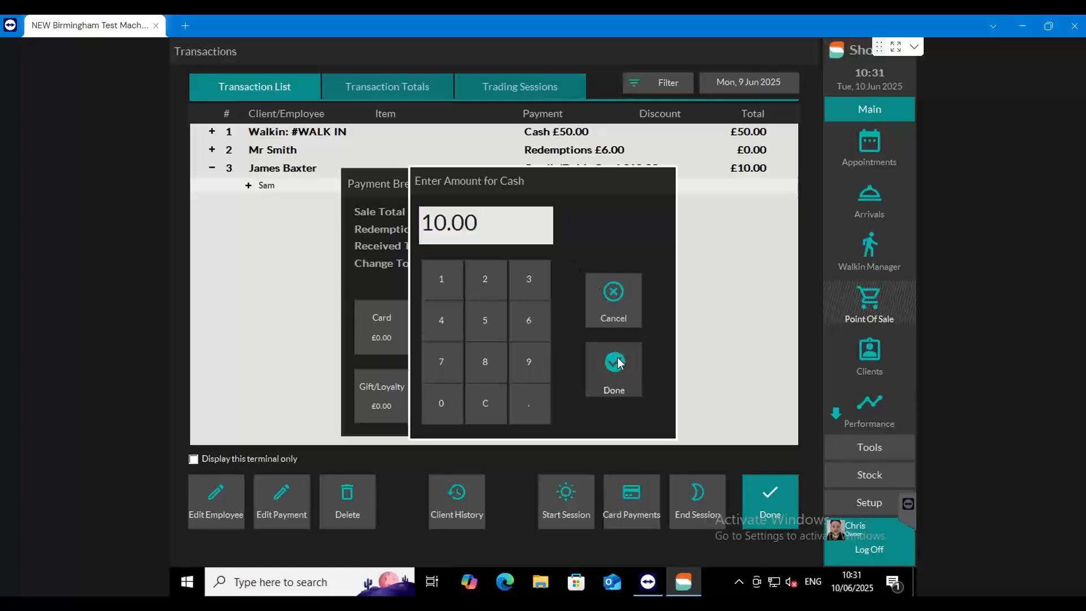
pyautogui.click(617, 388)
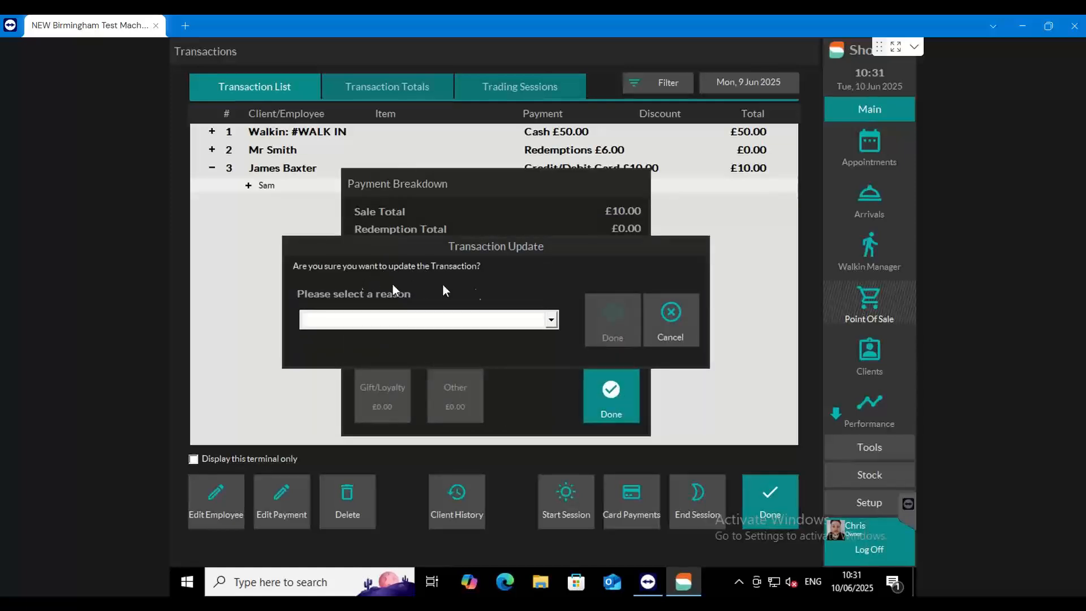
pyautogui.click(551, 320)
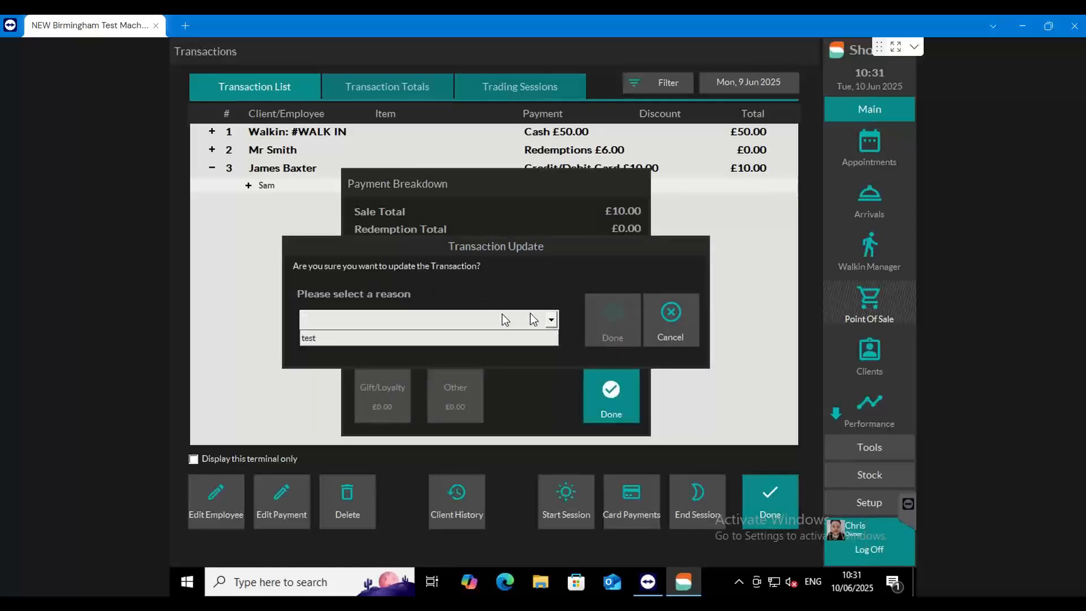
pyautogui.click(321, 340)
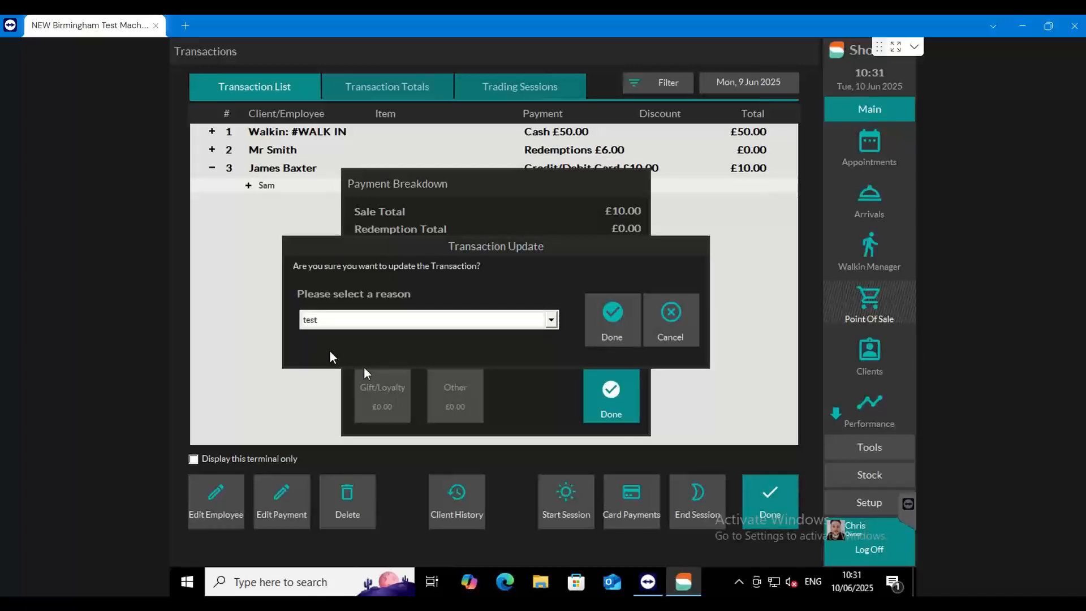
pyautogui.click(608, 337)
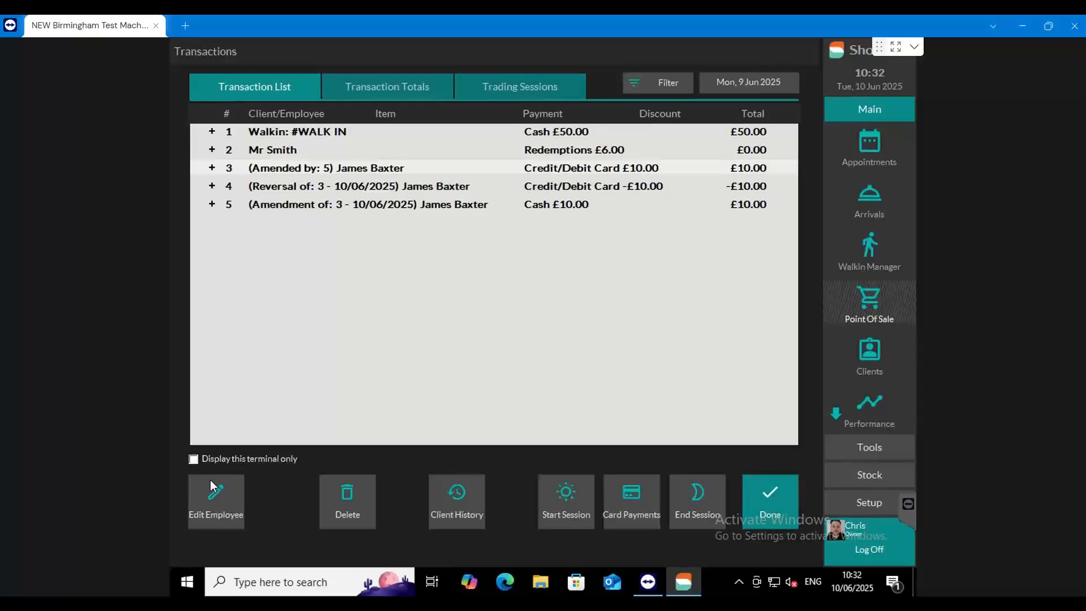
pyautogui.click(753, 490)
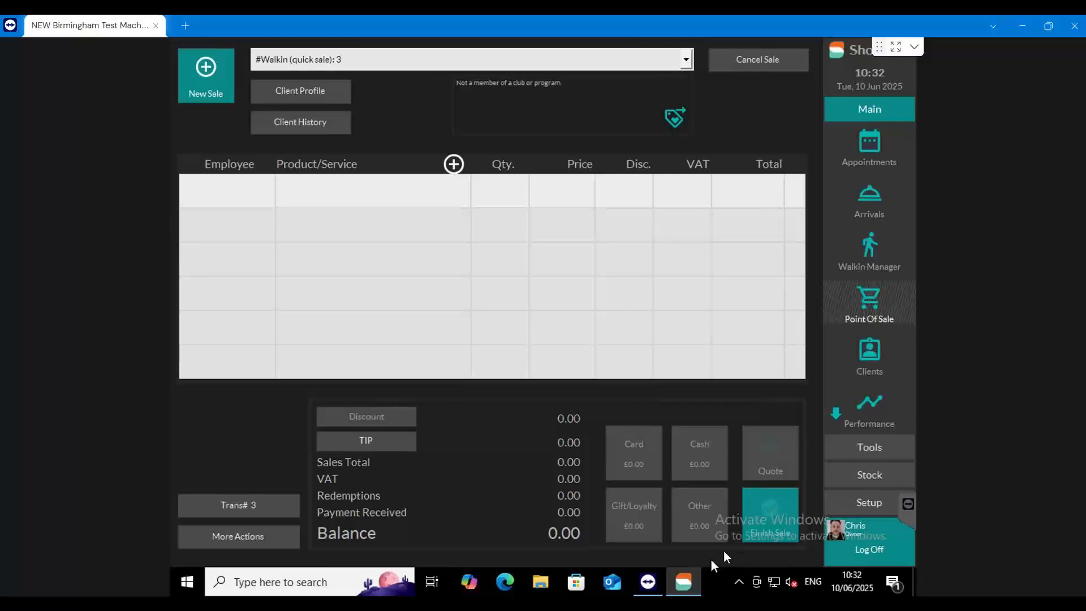
# Step: Take 10 out as petty cash from the point of sale, then return to the appointment book
pyautogui.click(248, 535)
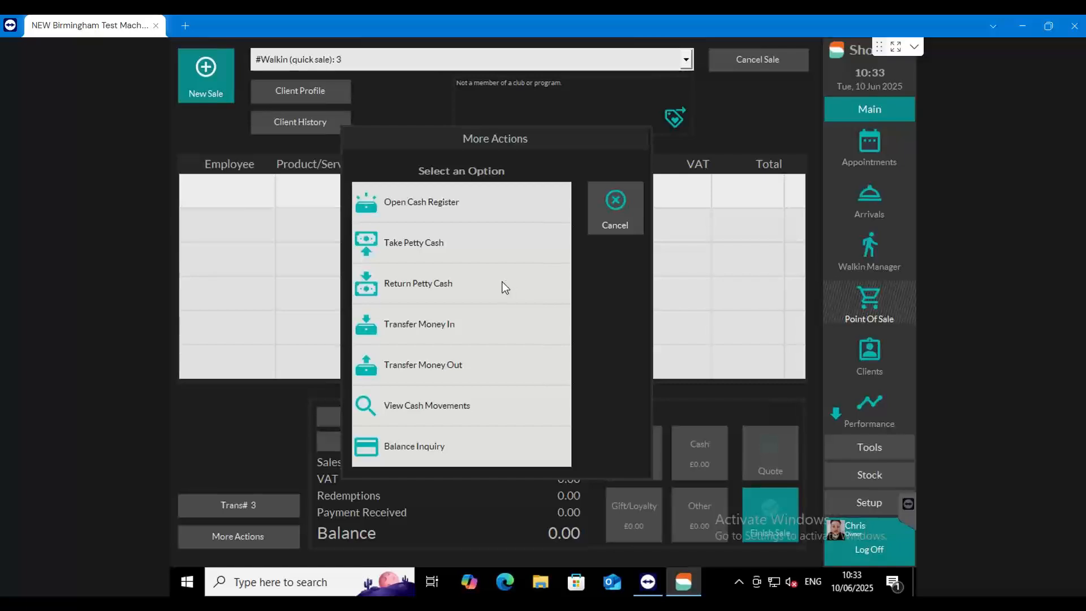
pyautogui.click(456, 241)
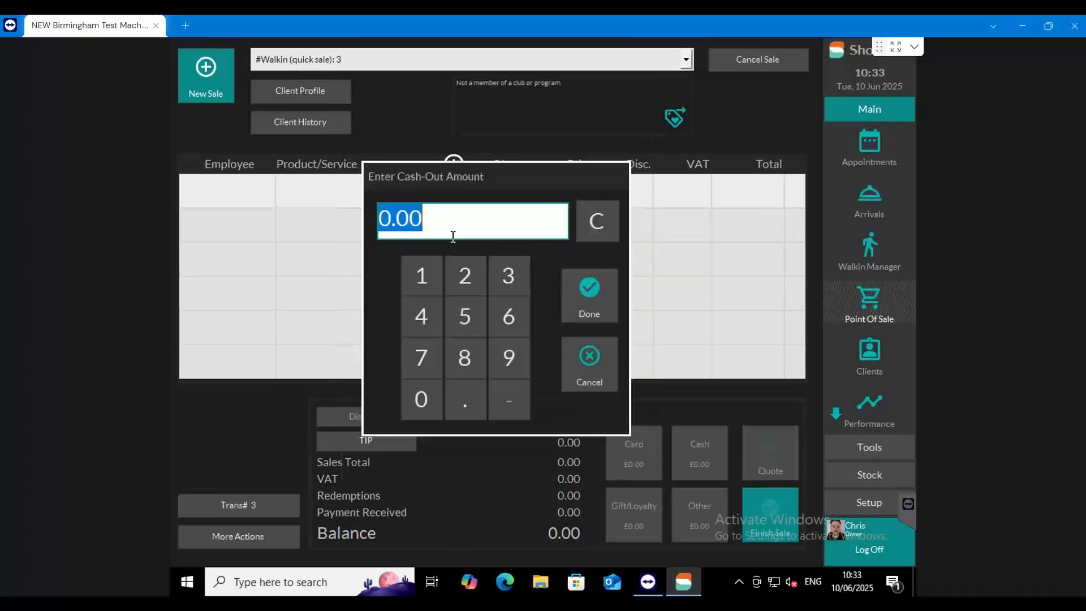
pyautogui.write('1')
pyautogui.click(435, 390)
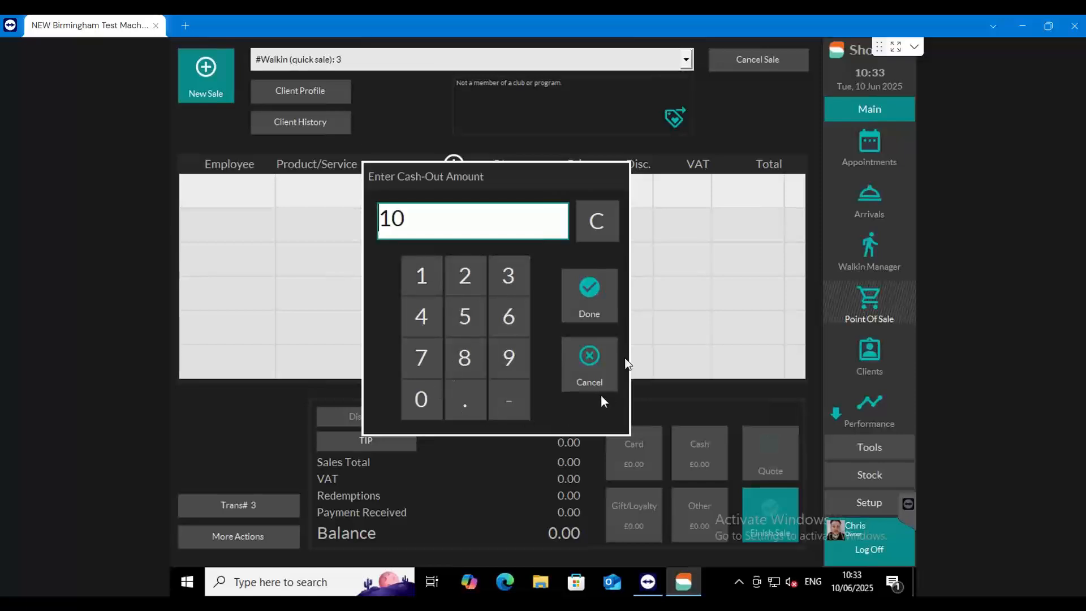
pyautogui.click(596, 300)
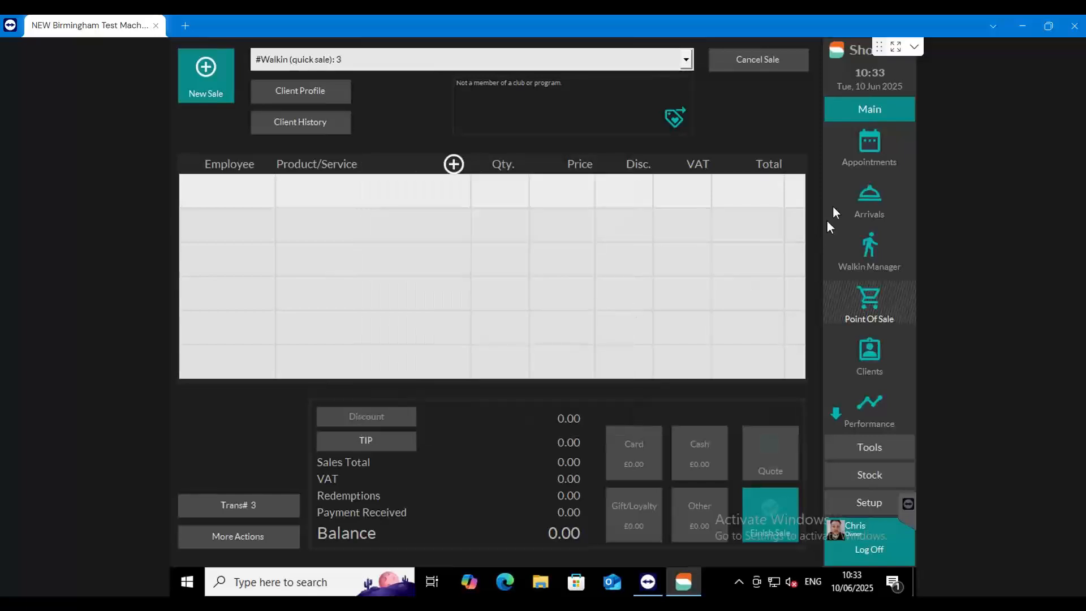
pyautogui.click(866, 167)
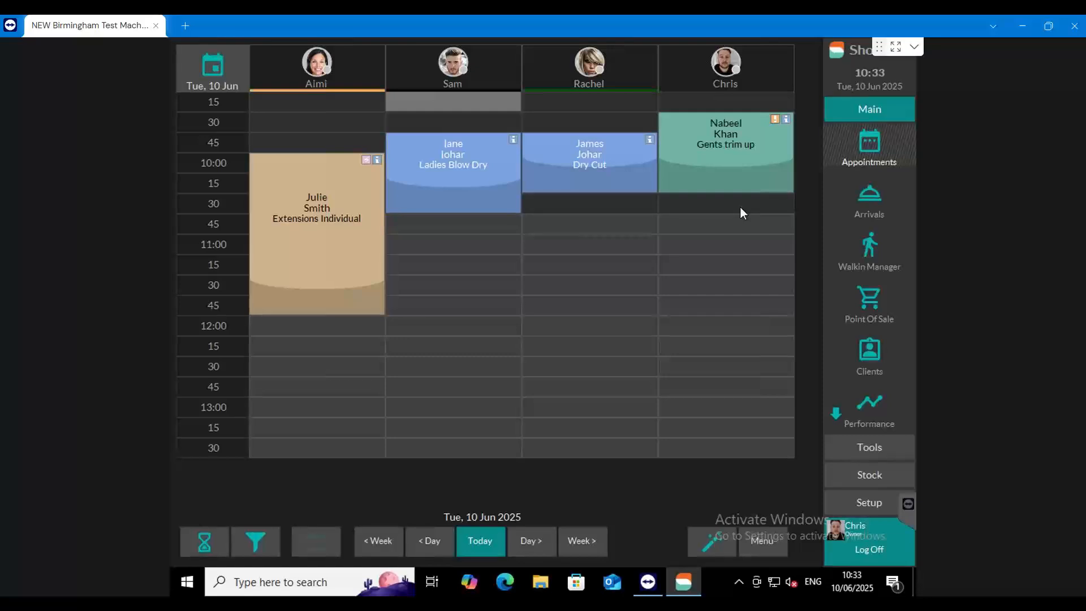
# Step: Start a petty cash return at the point of sale and select the £10.00 cash-out of 10/06/2025 for settlement
pyautogui.click(872, 296)
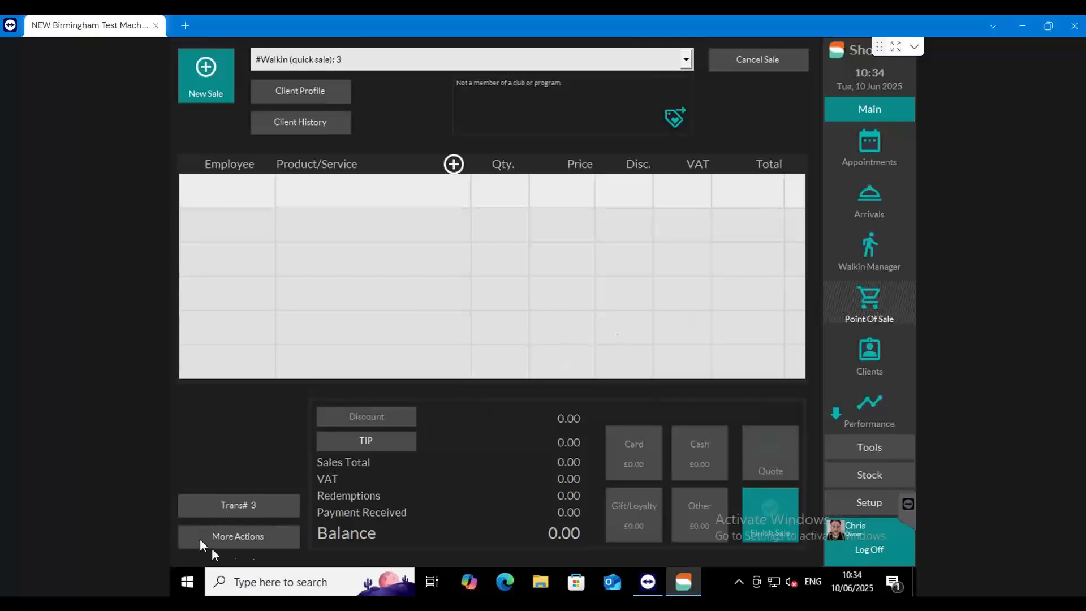
pyautogui.click(236, 538)
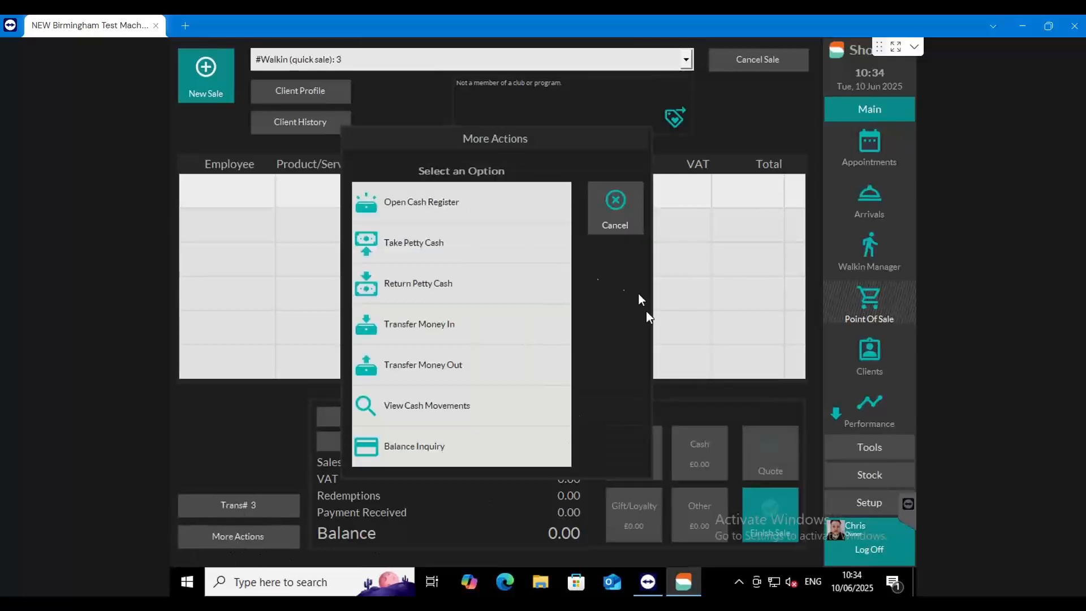
pyautogui.click(471, 282)
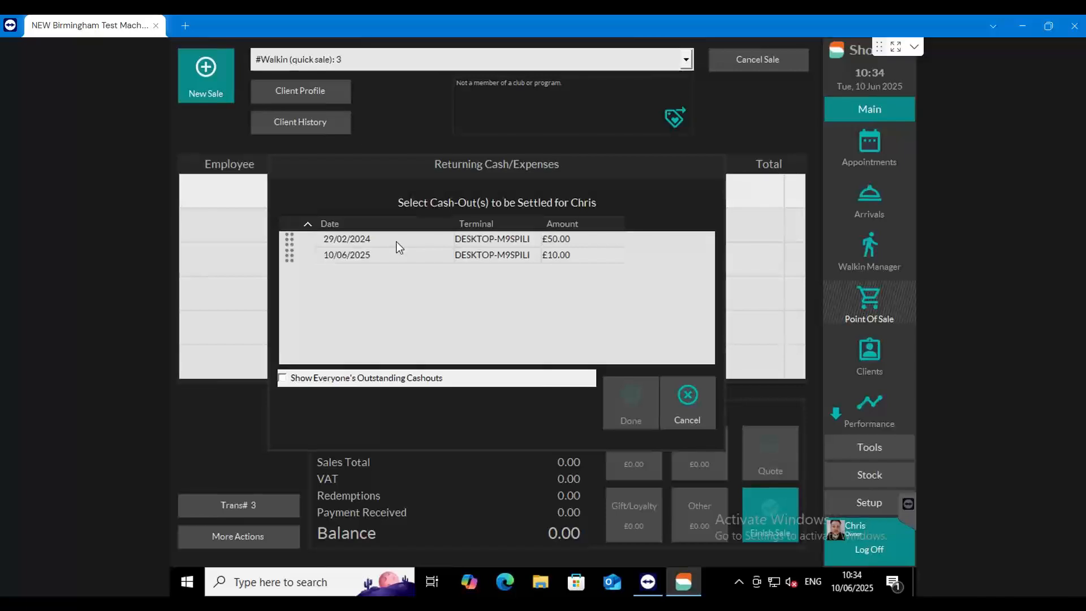
pyautogui.click(366, 256)
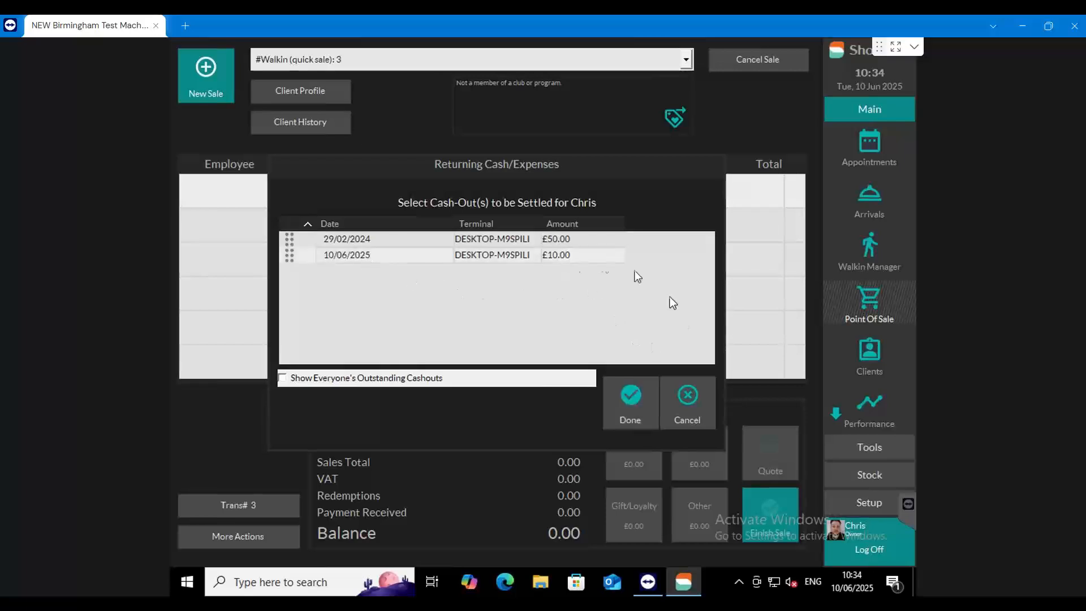
pyautogui.click(646, 398)
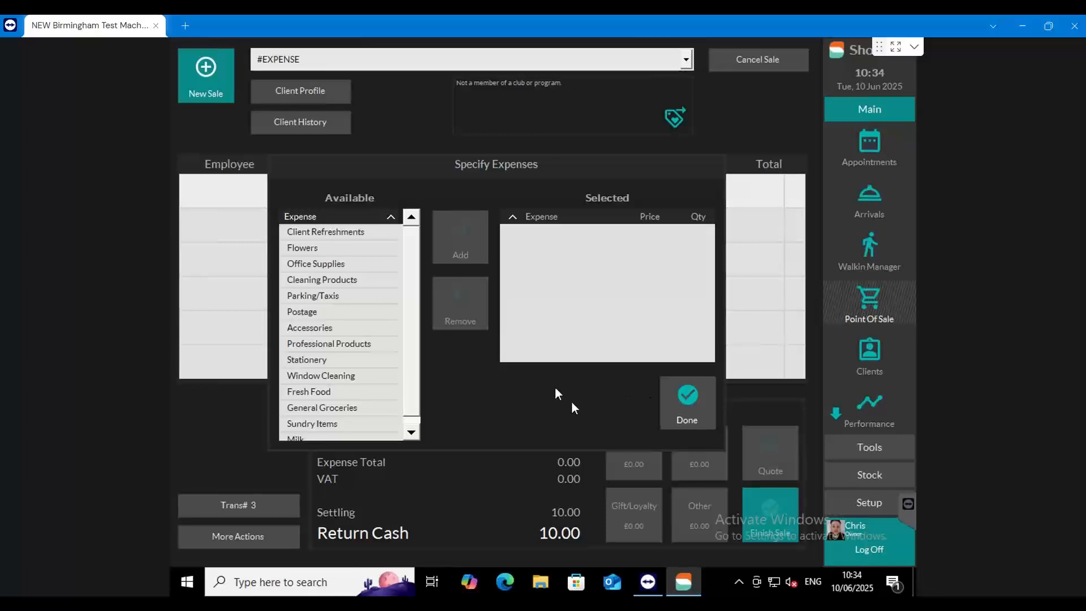
# Step: Add Office Supplies at 2.50 and Postage at 3.00 as the expenses paid from the petty cash
pyautogui.click(313, 263)
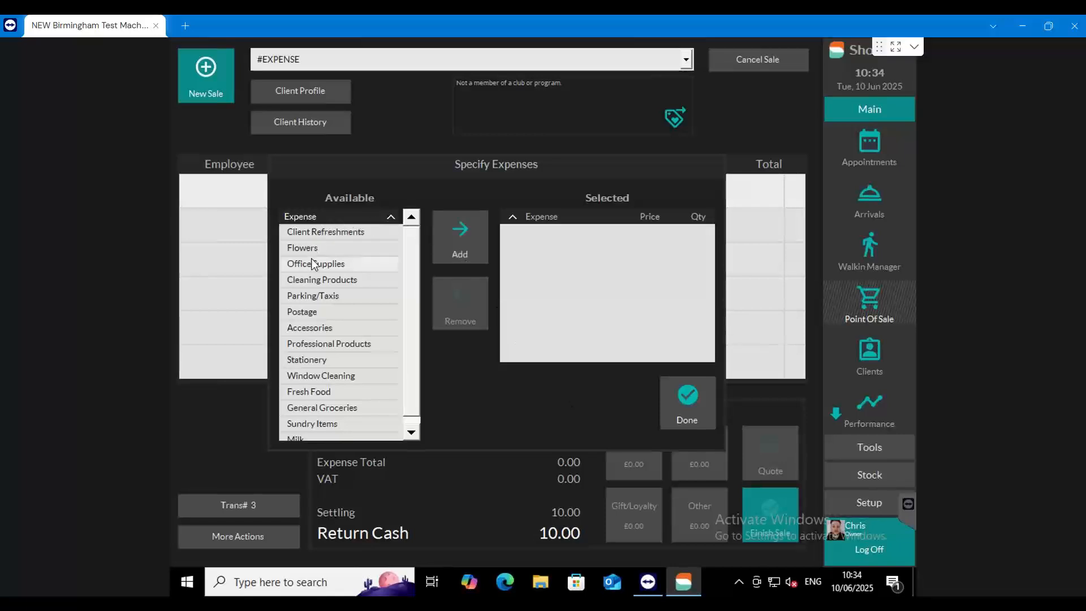
pyautogui.click(462, 249)
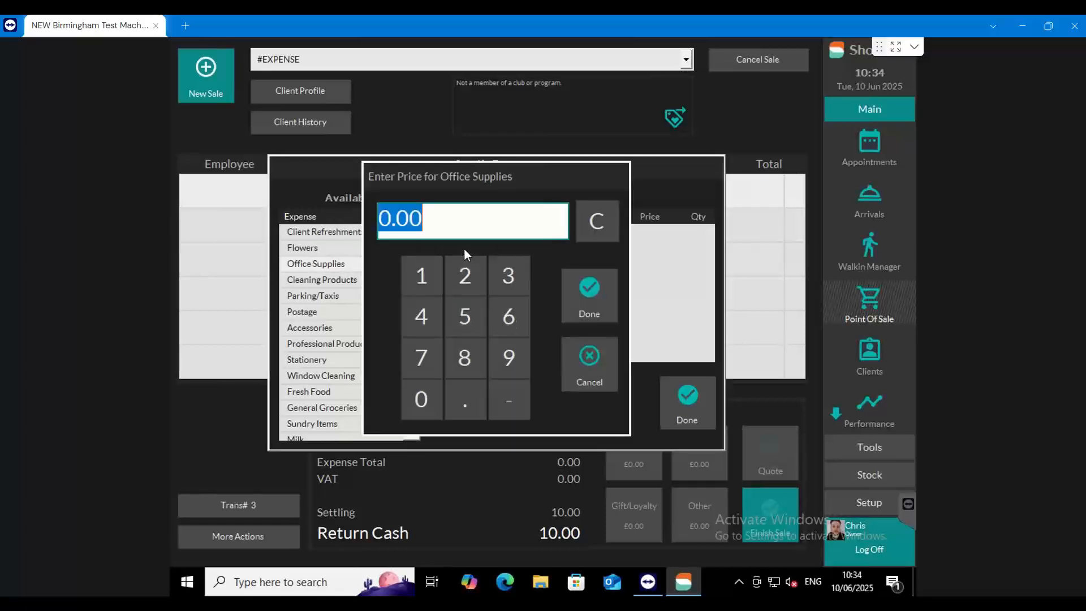
pyautogui.write('2.5')
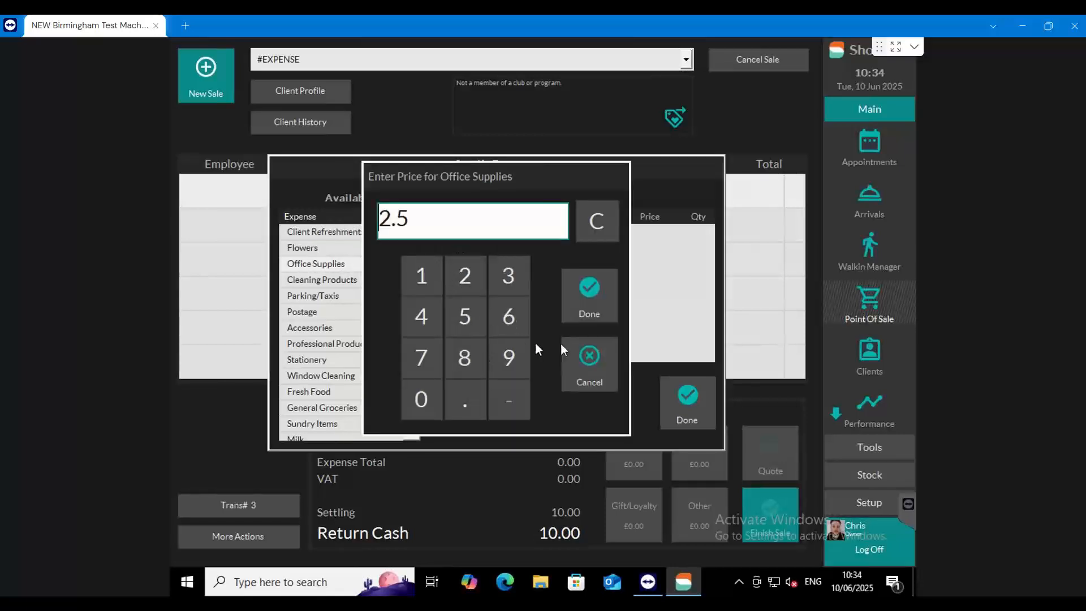
pyautogui.click(594, 294)
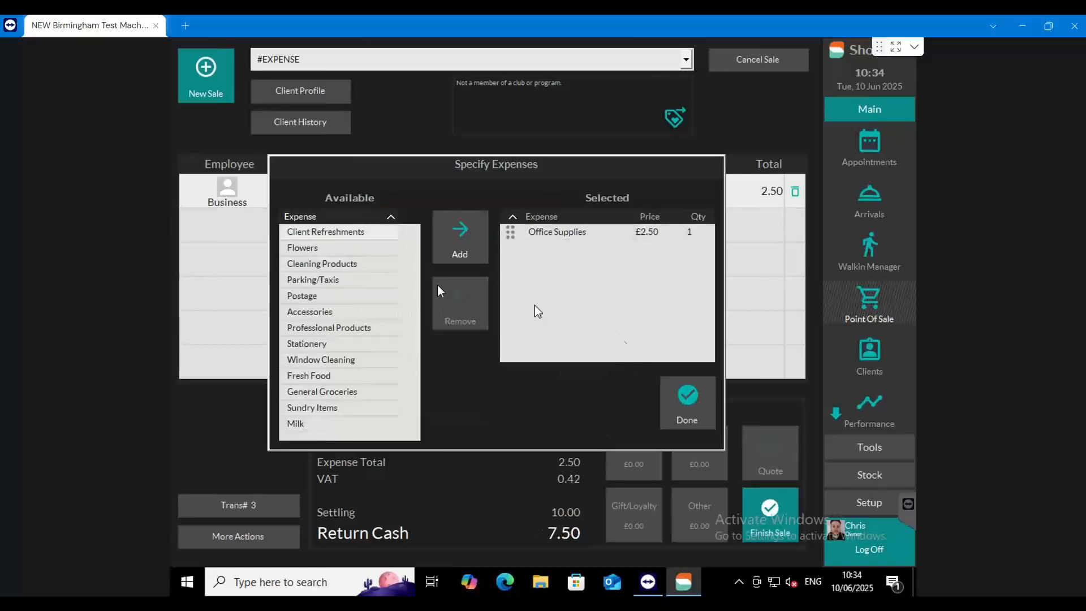
pyautogui.click(357, 296)
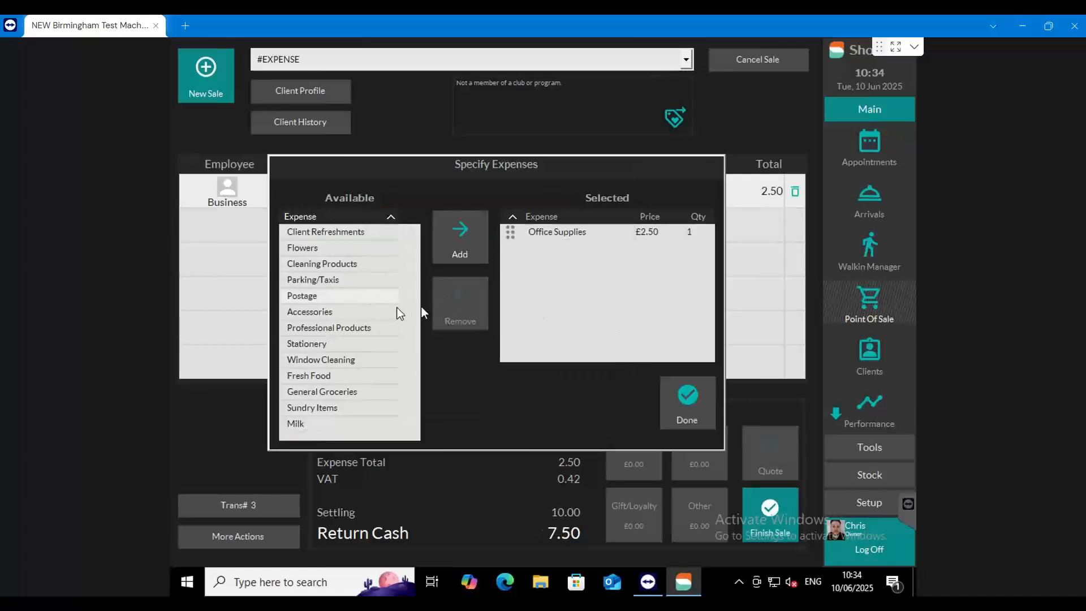
pyautogui.click(465, 244)
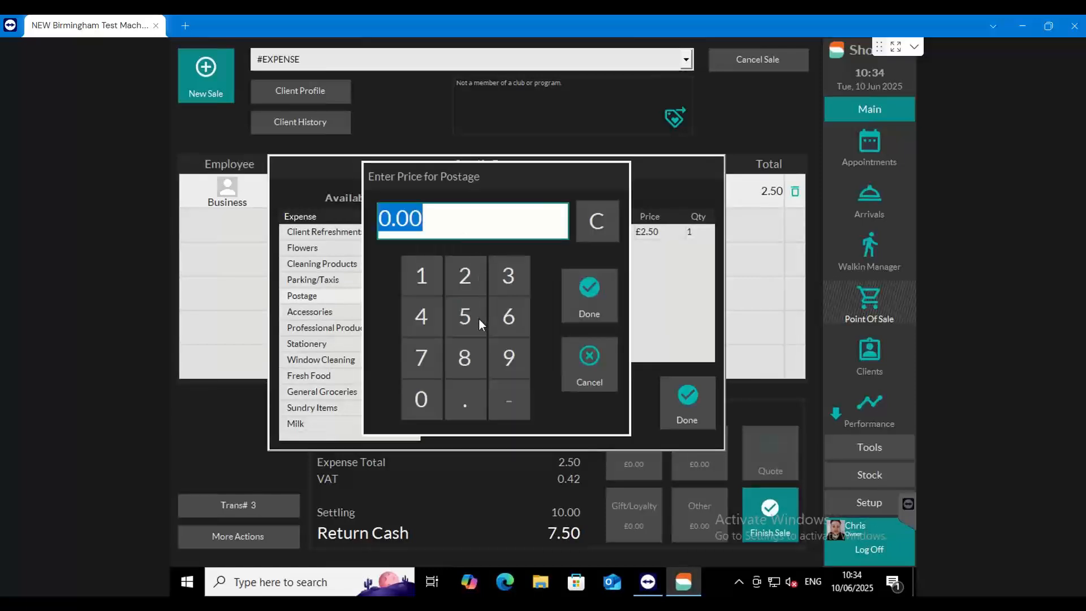
pyautogui.click(501, 276)
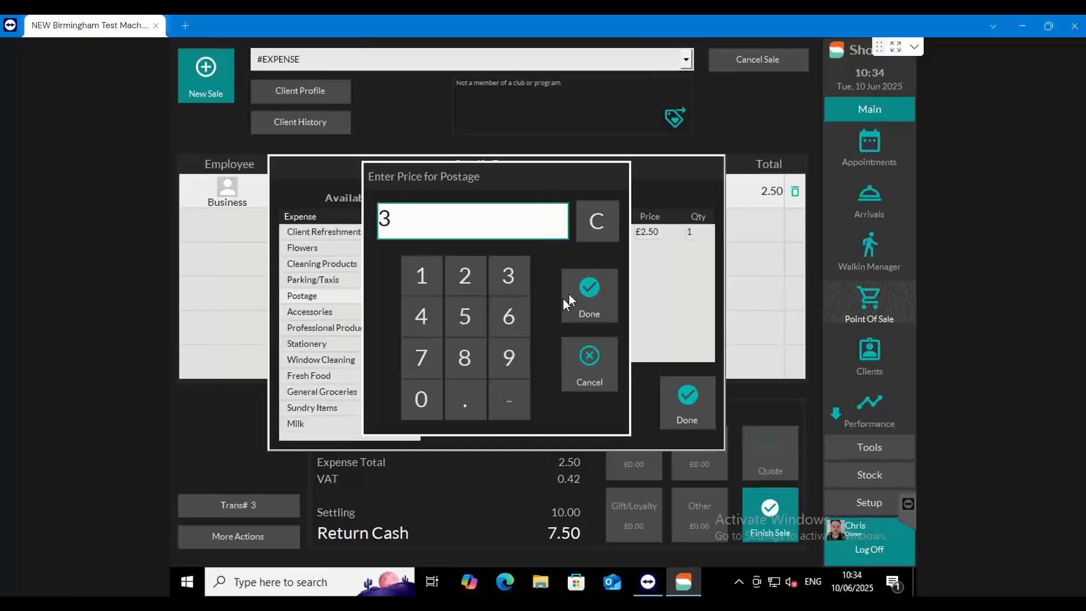
pyautogui.click(588, 294)
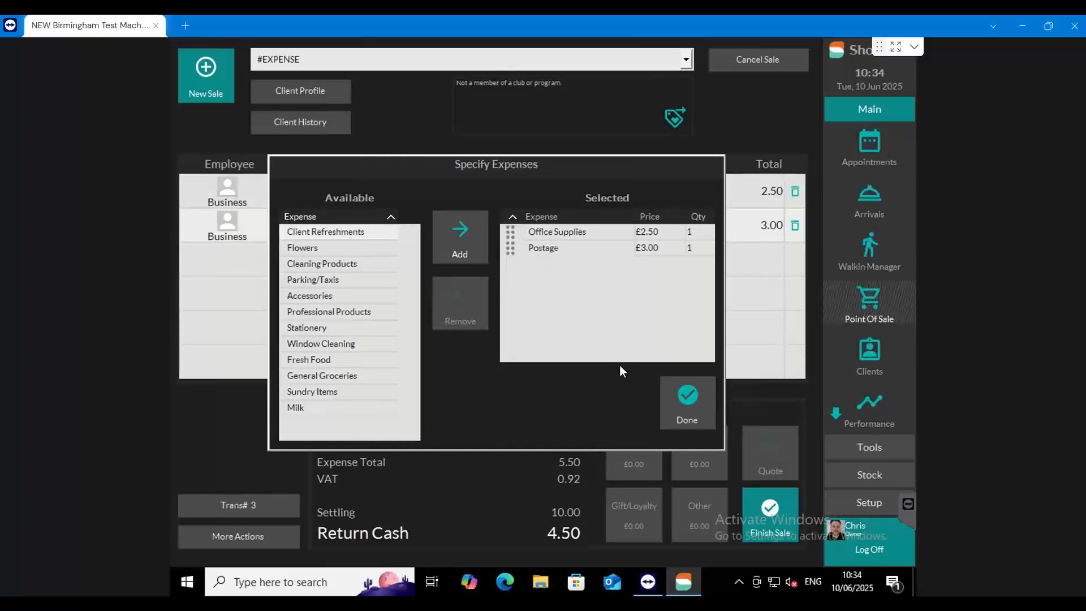
pyautogui.click(676, 399)
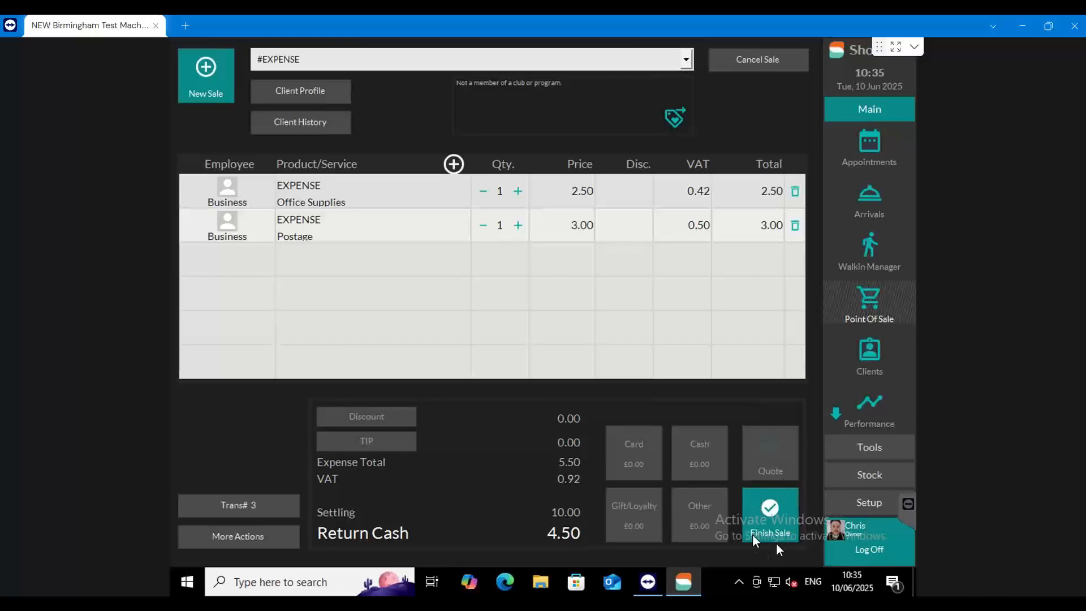
# Step: Finalise the Office Supplies and Postage expenses with the cash return, and go back to the appointment book
pyautogui.click(763, 497)
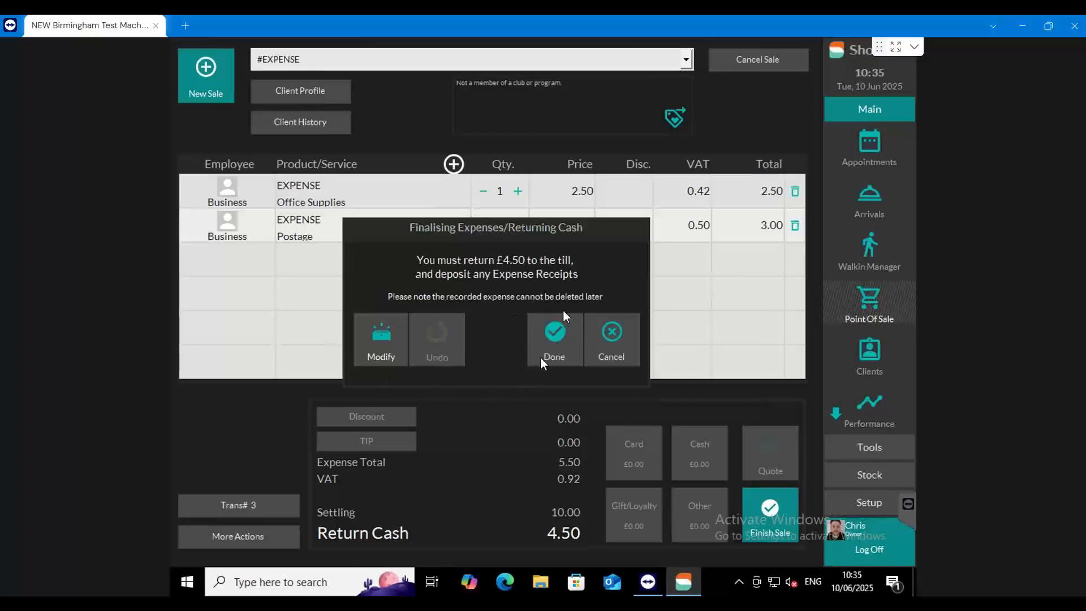
pyautogui.click(558, 335)
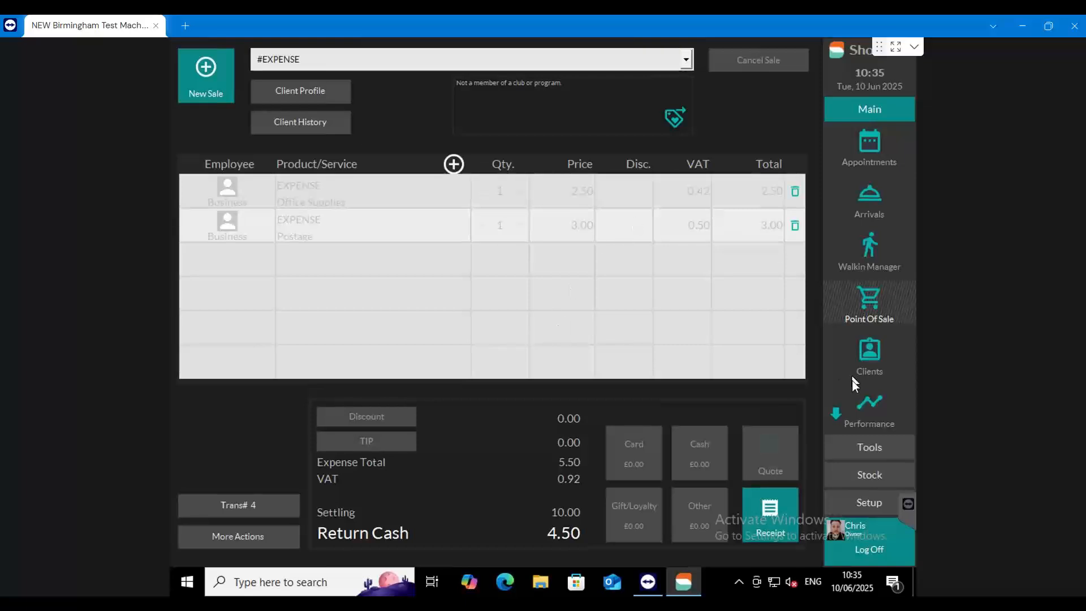
pyautogui.click(872, 154)
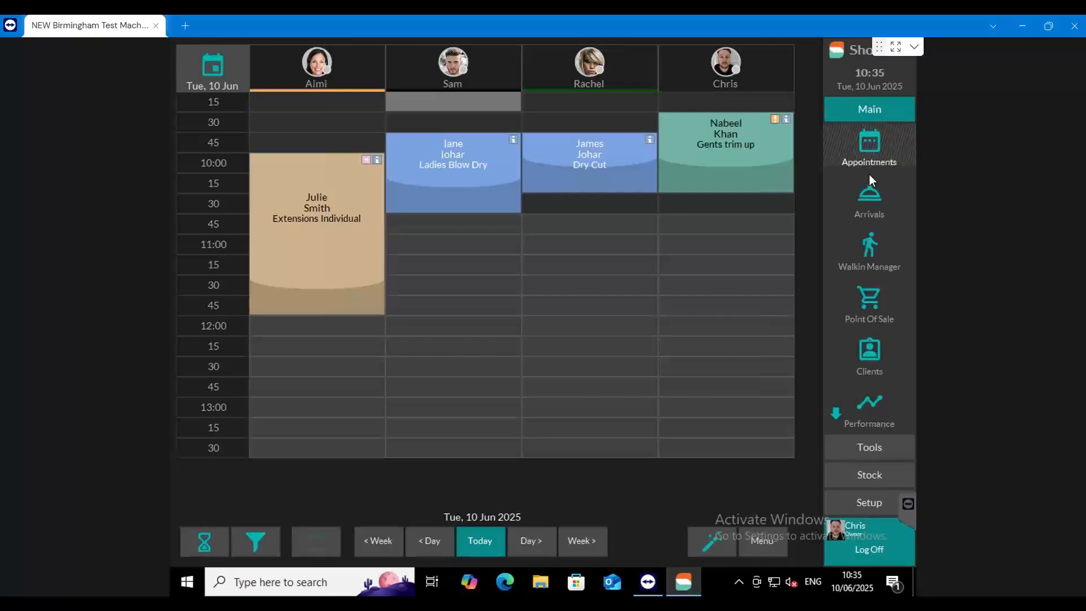
# Step: Start a new point of sale transaction of the #Expense (track expenses) type
pyautogui.click(866, 309)
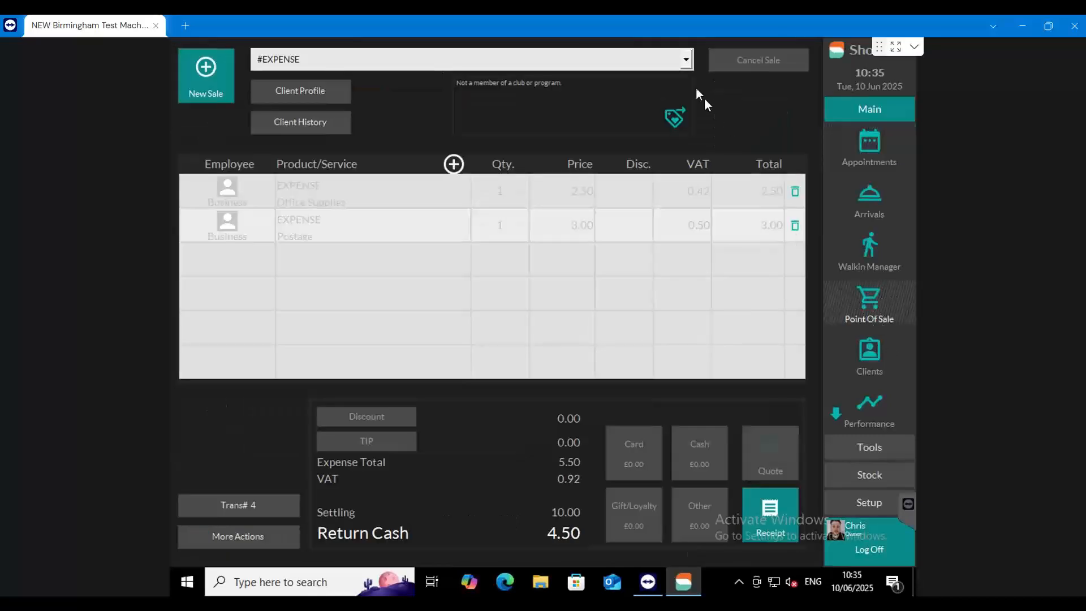
pyautogui.click(684, 66)
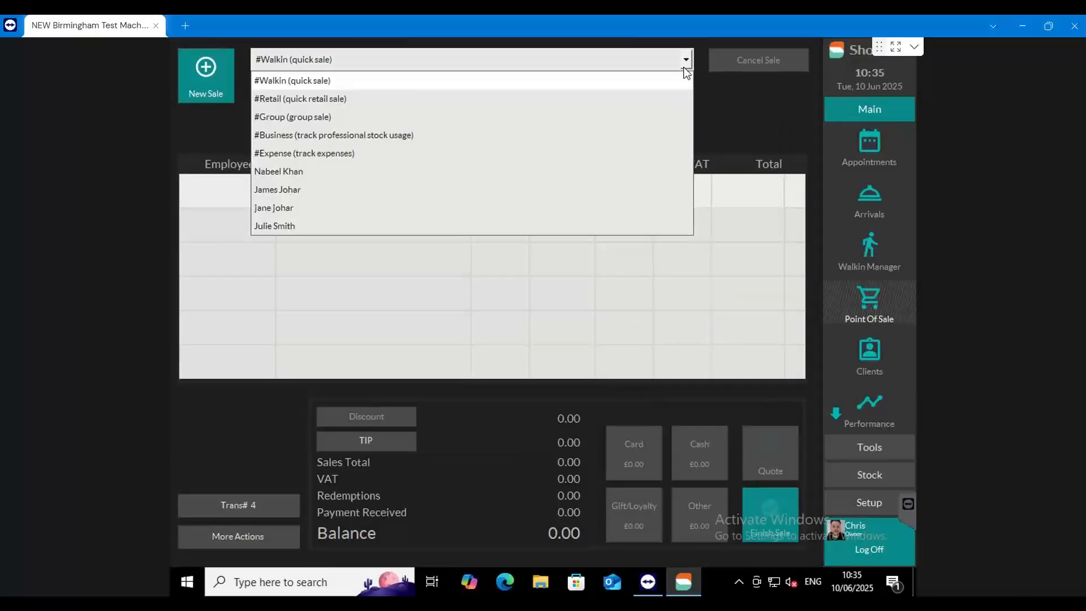
pyautogui.click(373, 158)
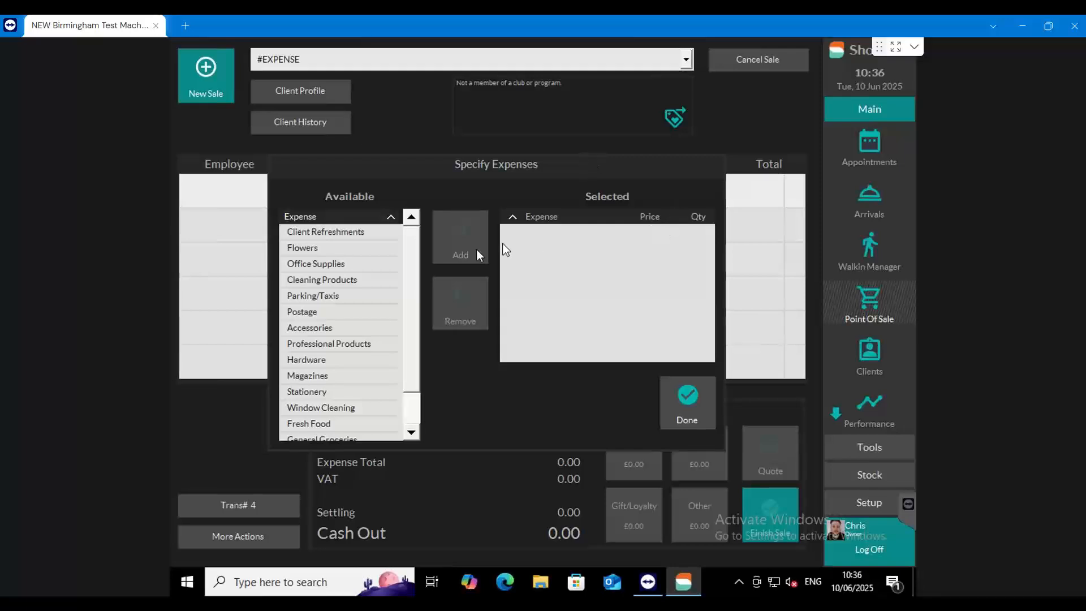
# Step: Add Milk at 2.25 as the expense and finish the cash-out sale
pyautogui.moveTo(419, 293); pyautogui.dragTo(420, 328)
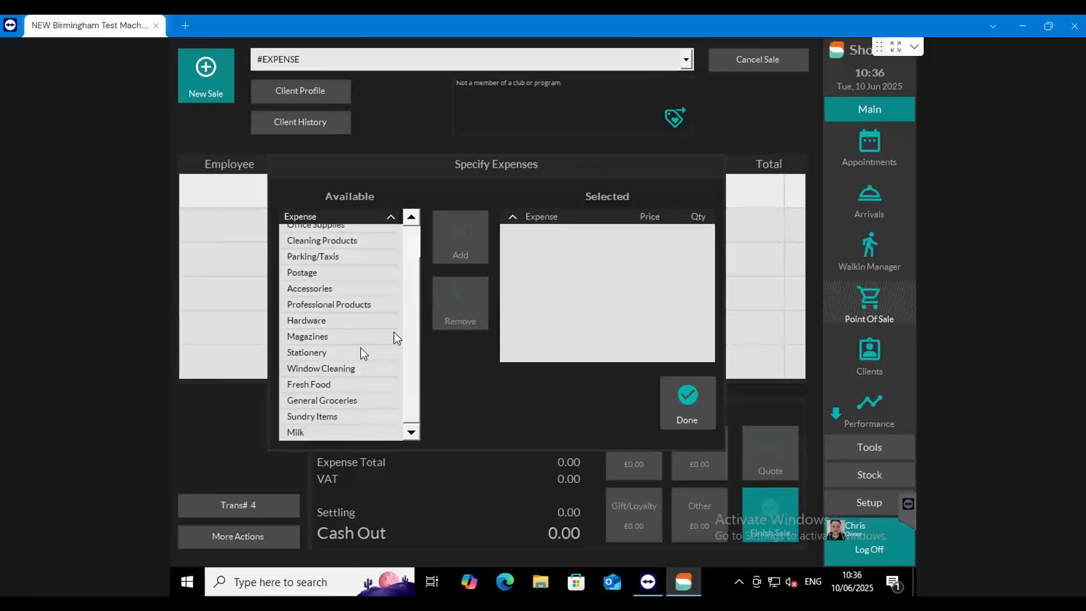
pyautogui.click(311, 432)
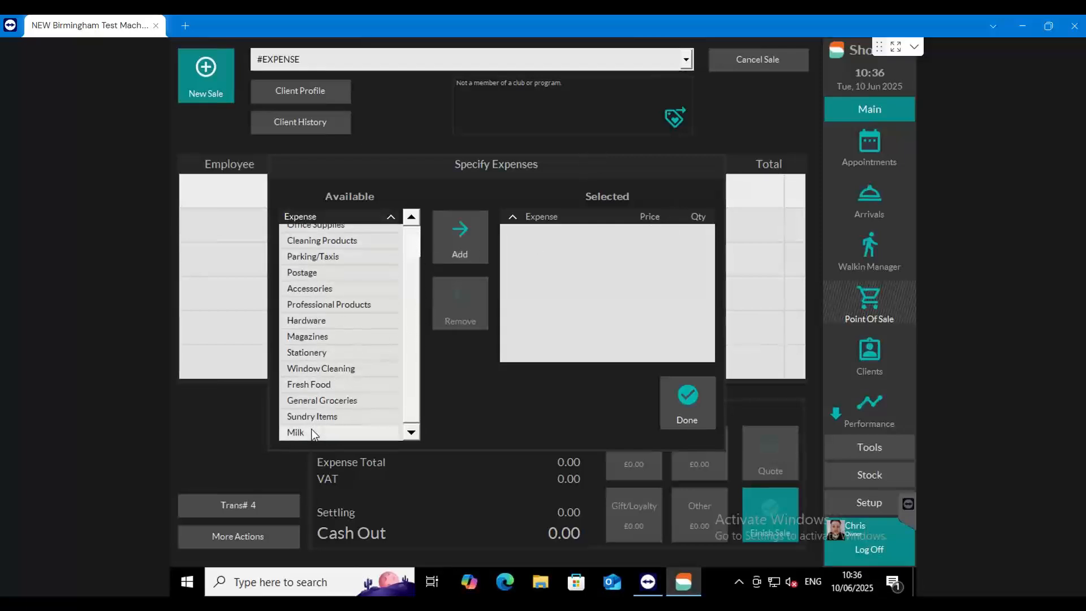
pyautogui.click(460, 251)
pyautogui.click(463, 283)
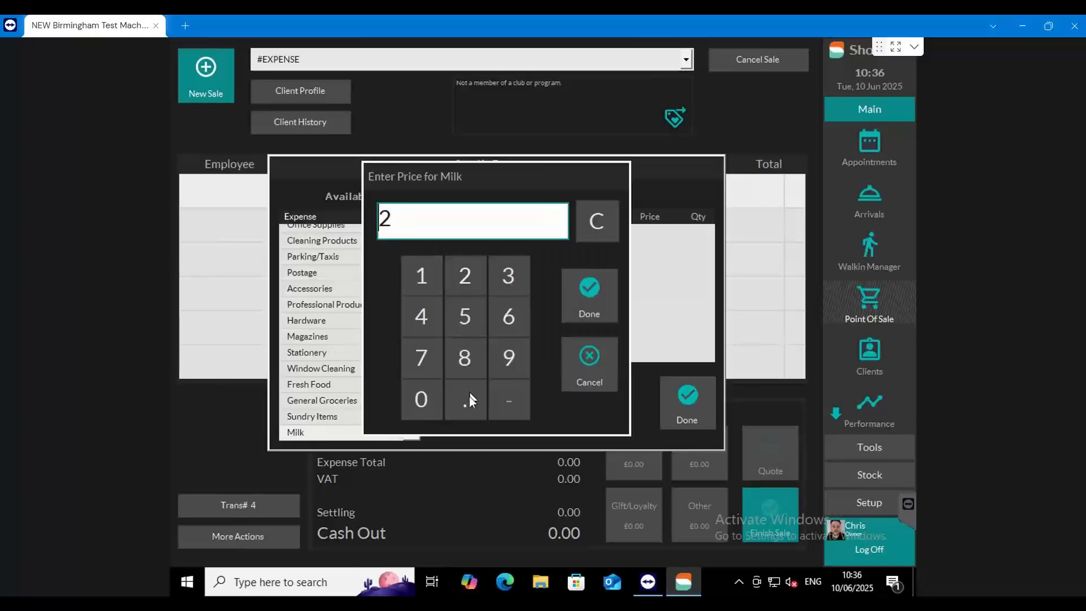
pyautogui.click(467, 399)
pyautogui.click(467, 288)
pyautogui.click(465, 316)
pyautogui.click(605, 300)
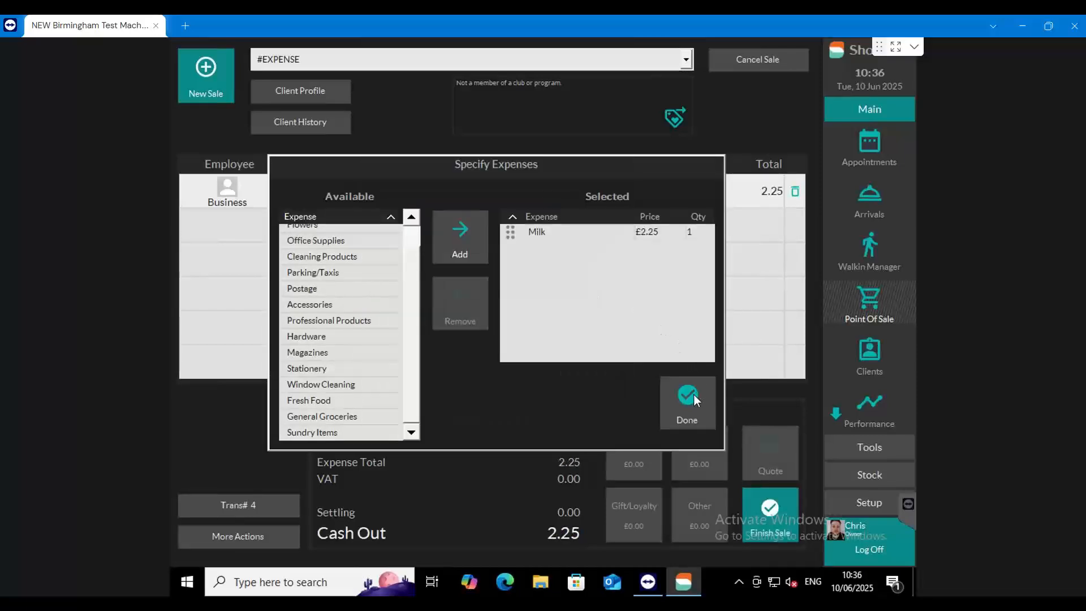
pyautogui.click(688, 396)
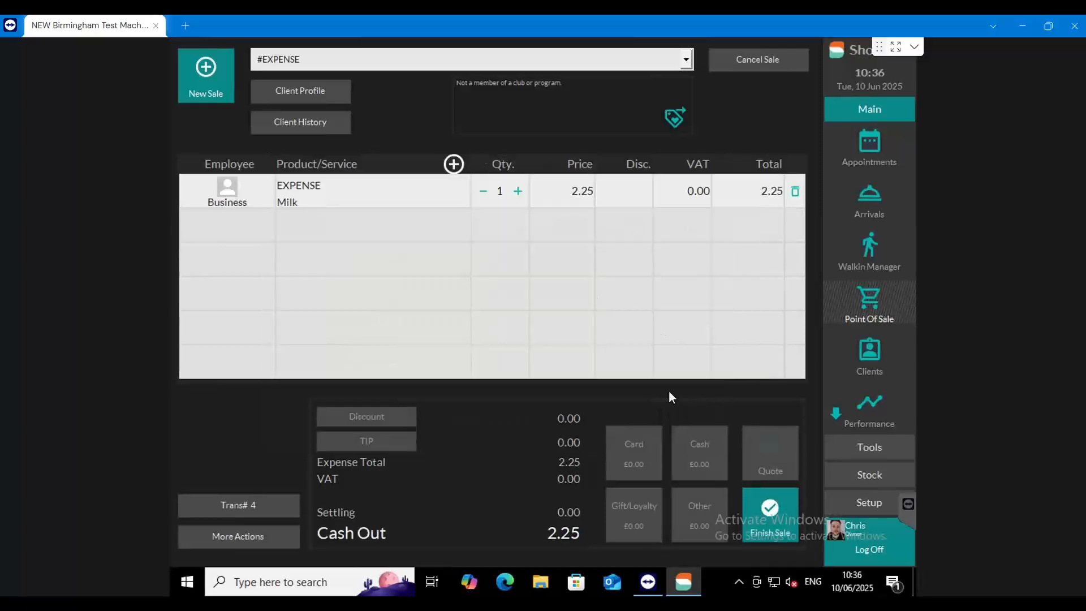
pyautogui.click(778, 509)
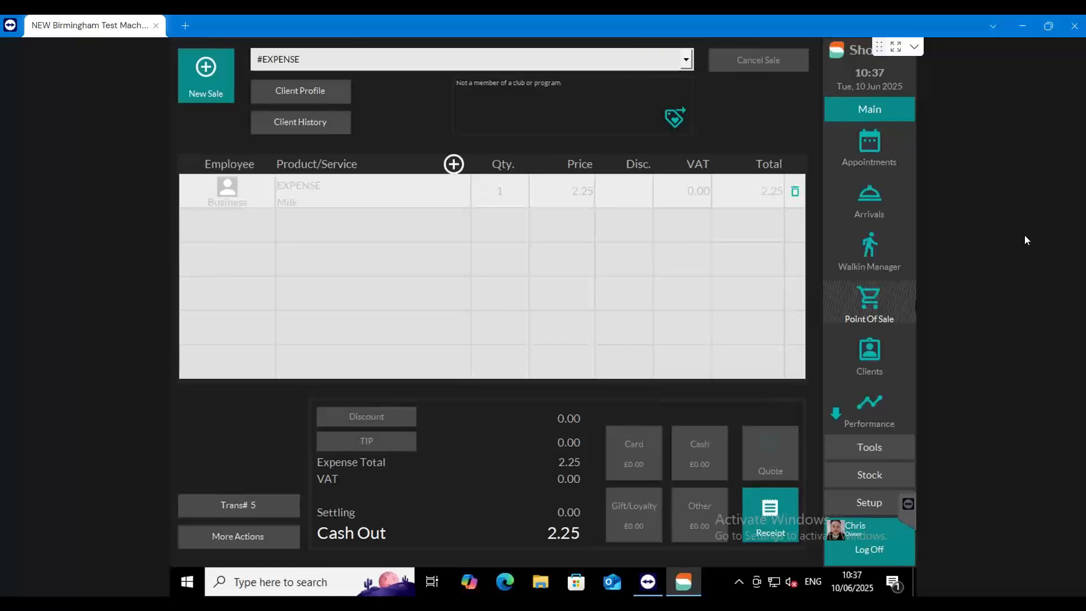
# Step: Review the Barber Dry Cut and Extensions Individual visits in the open client history, close it, and return to the appointment book
pyautogui.click(873, 350)
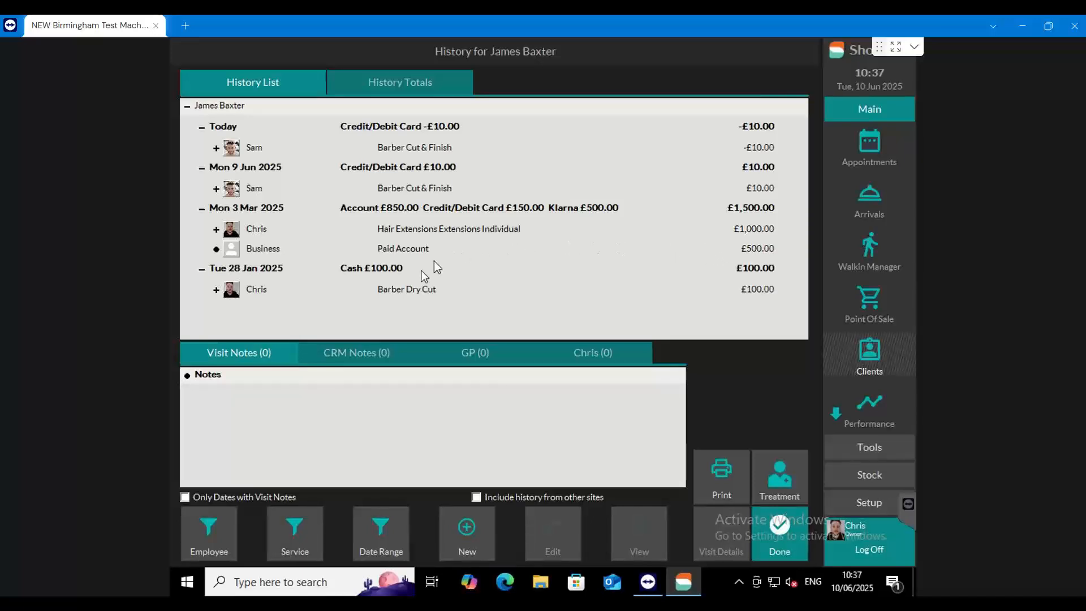
pyautogui.click(406, 288)
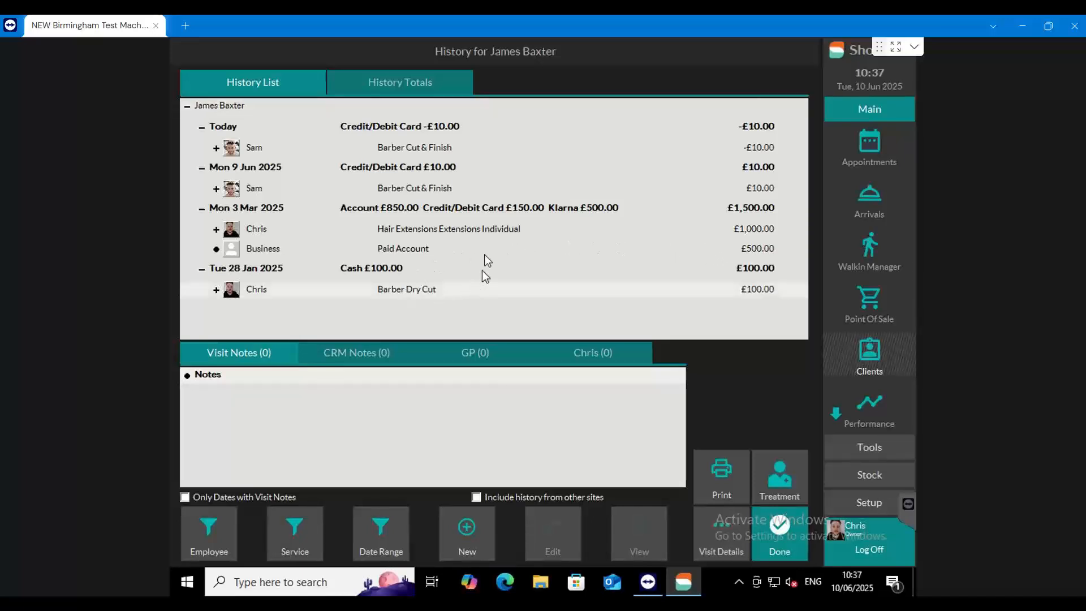
pyautogui.click(461, 232)
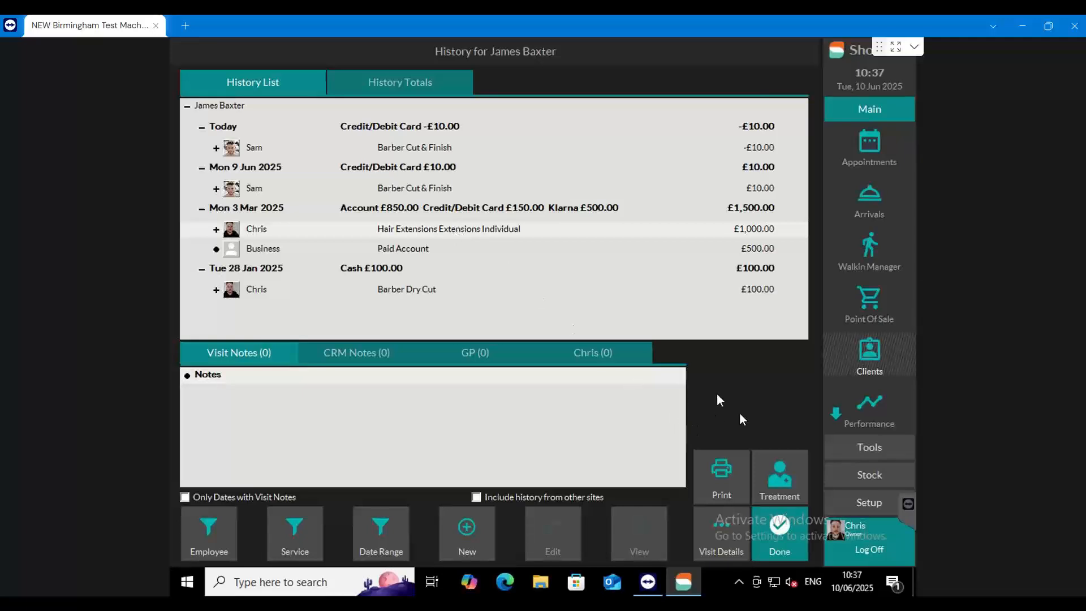
pyautogui.click(779, 528)
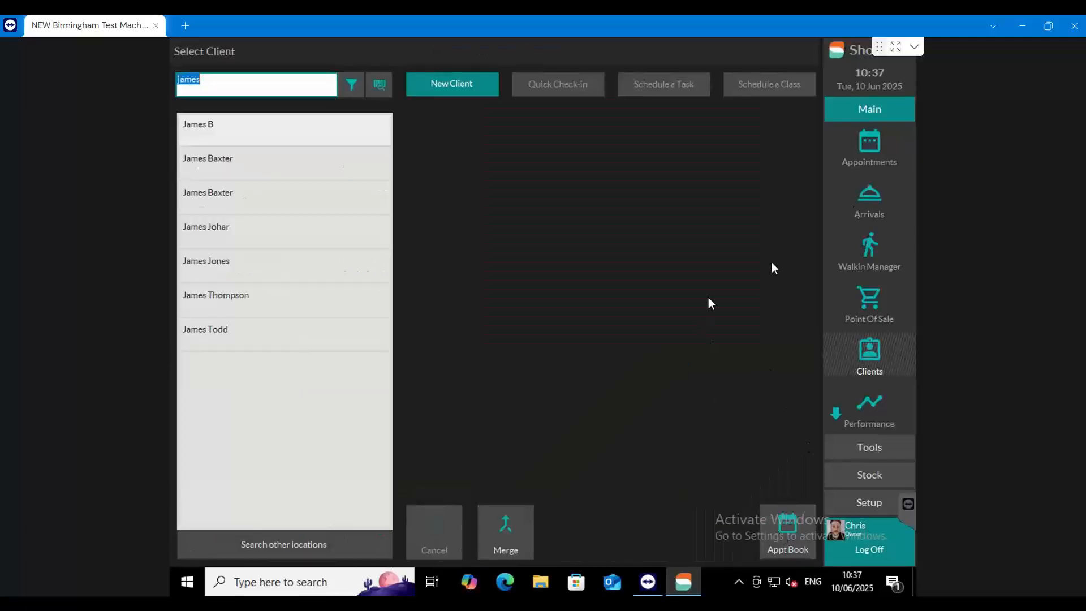
pyautogui.click(869, 148)
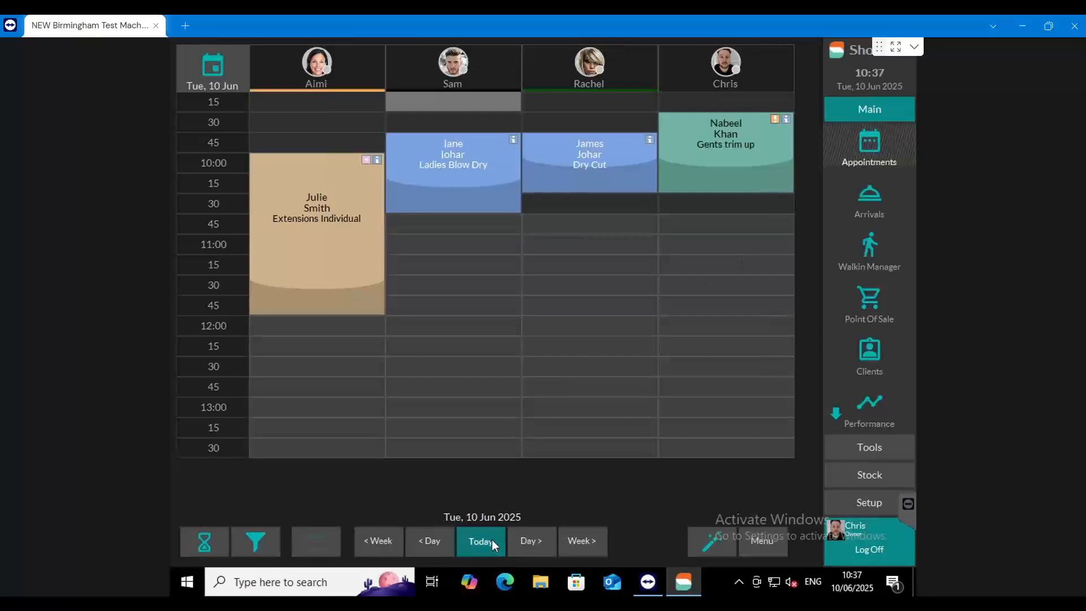
# Step: Look up the client of Sam's 08:30 Cut & Finish appointment in the client list by first name and start of surname
pyautogui.scroll(5, 533, 46)
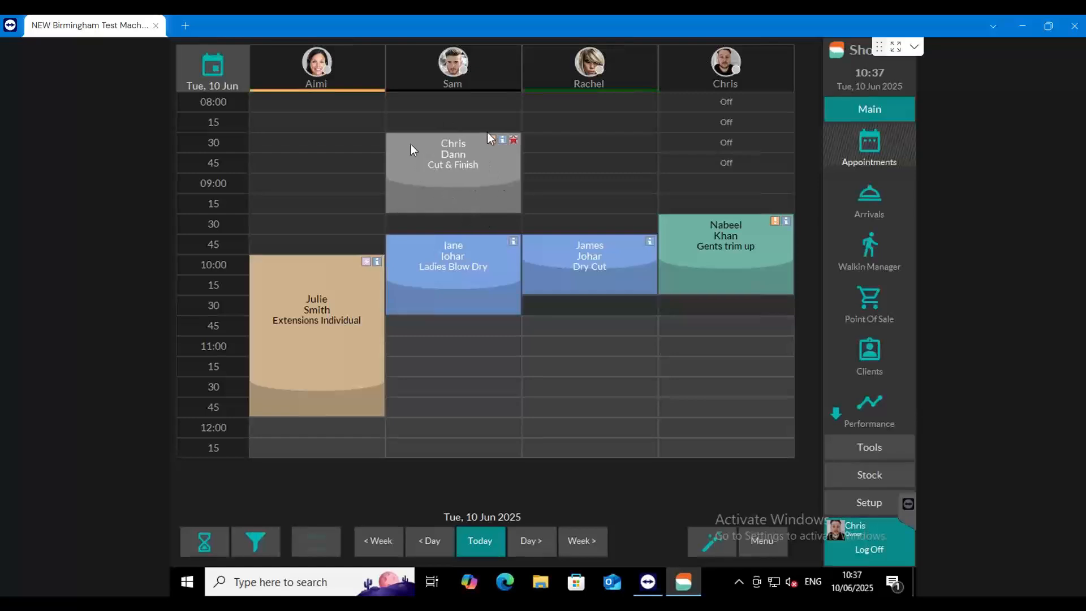
pyautogui.click(875, 342)
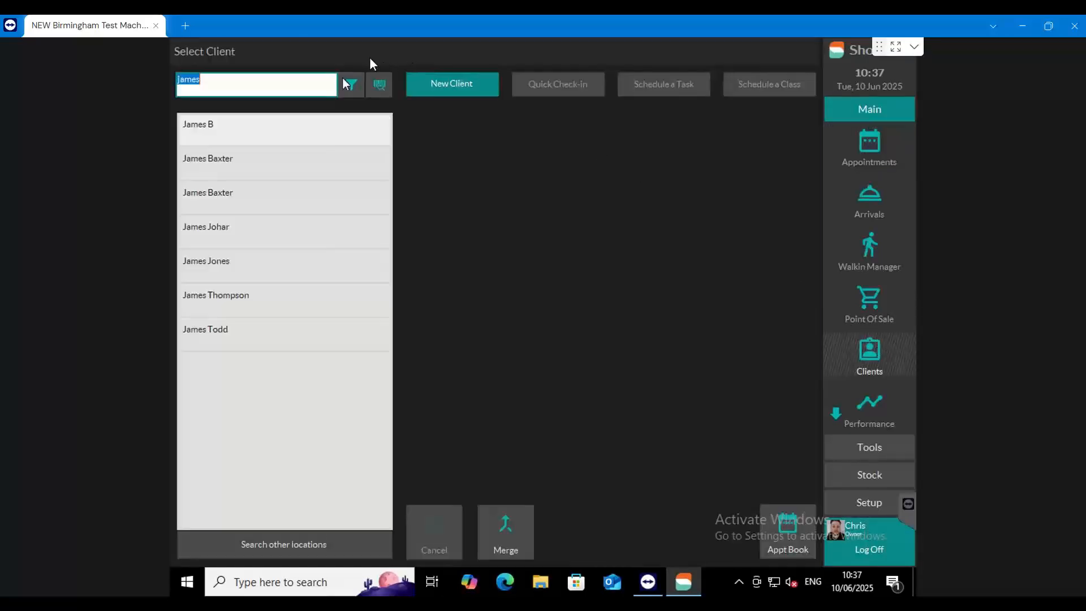
pyautogui.write('ch')
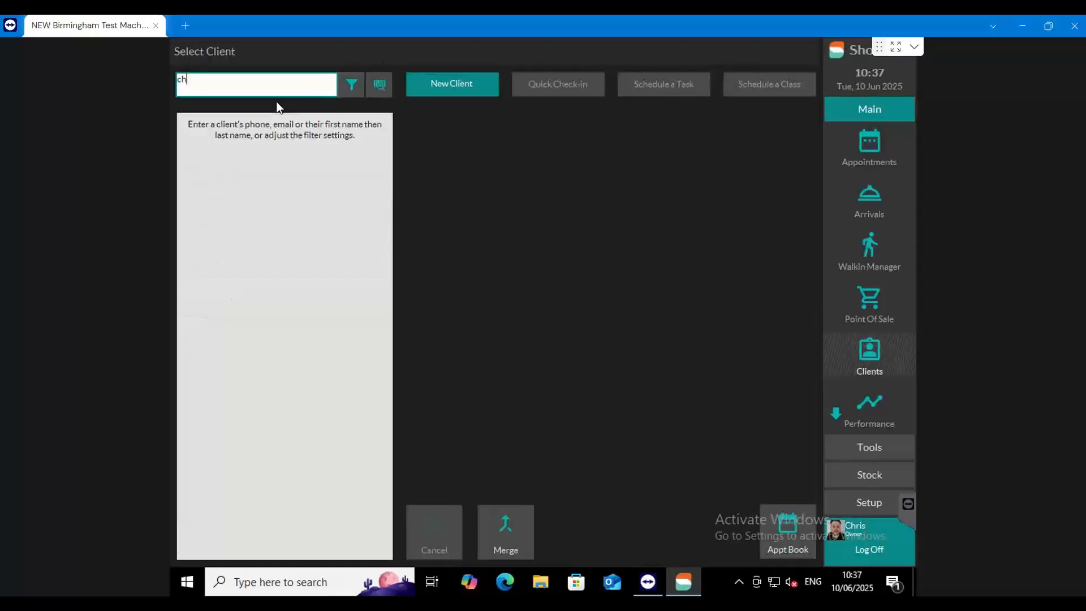
pyautogui.write('ris, da')
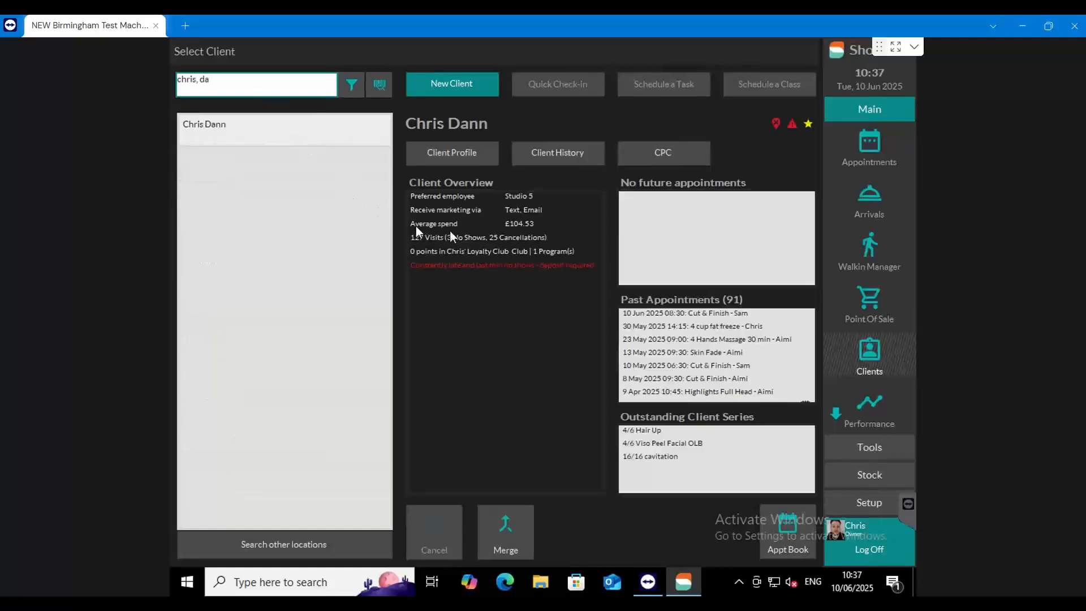
# Step: Refund today's £25.00 Barber Cut & Finish from the client's history and open the transferred refund in the point of sale
pyautogui.click(583, 150)
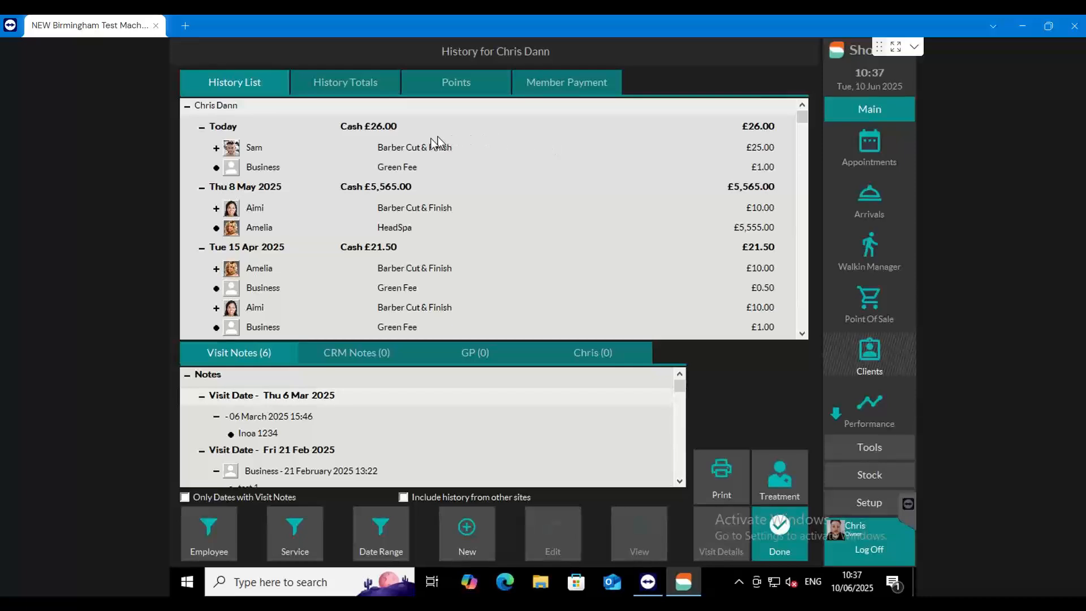
pyautogui.rightClick(404, 151)
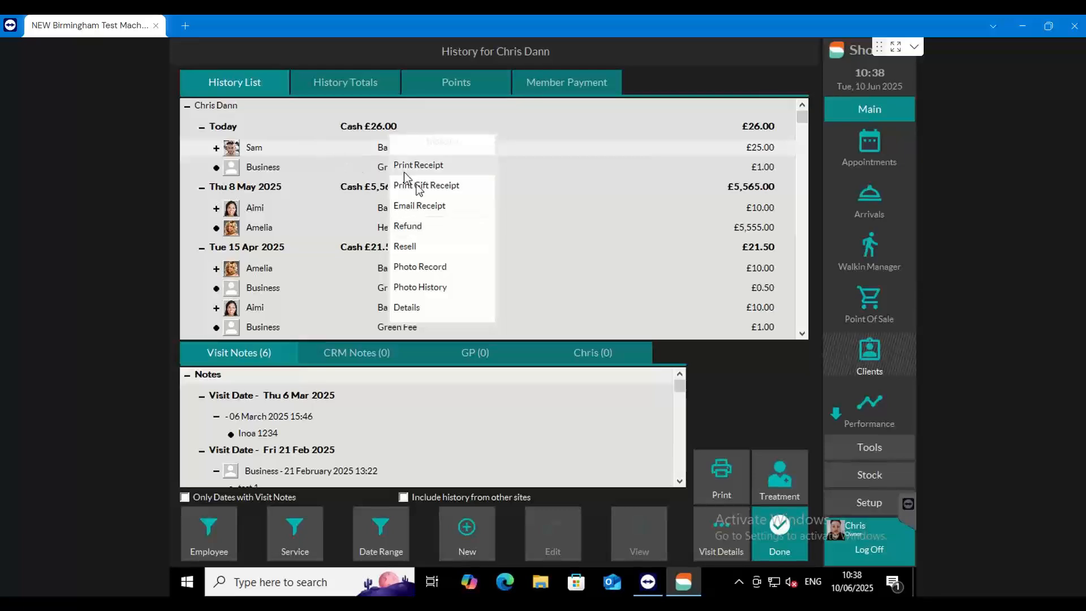
pyautogui.click(432, 231)
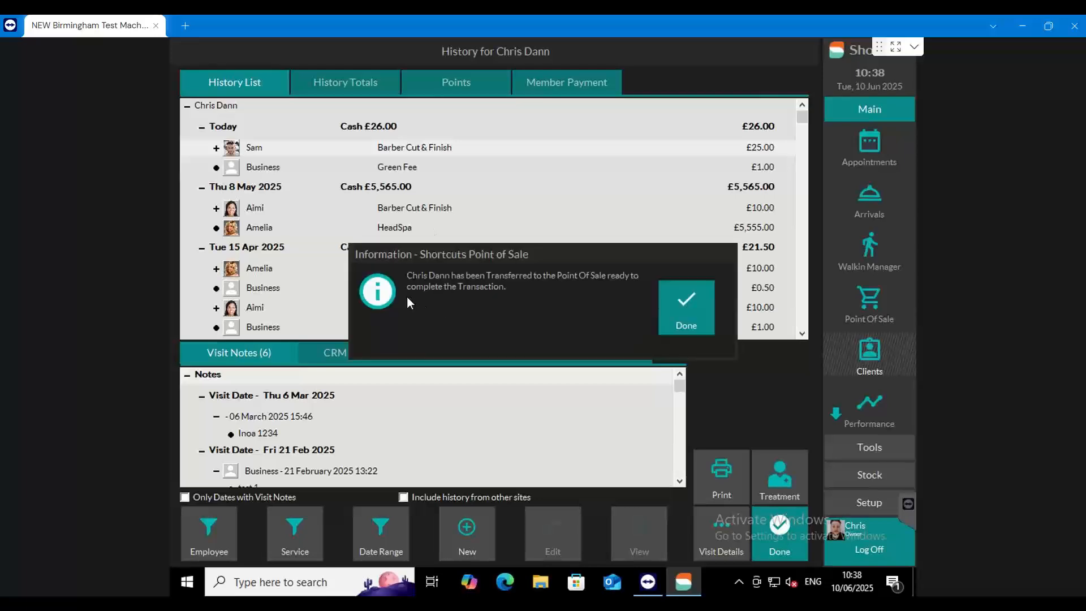
pyautogui.click(687, 298)
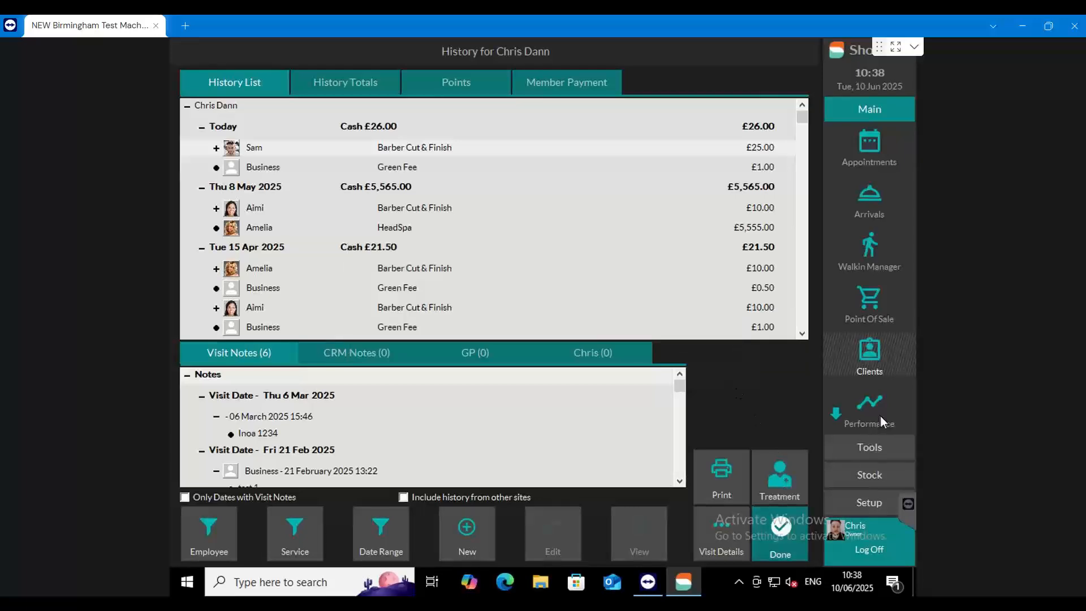
pyautogui.click(872, 304)
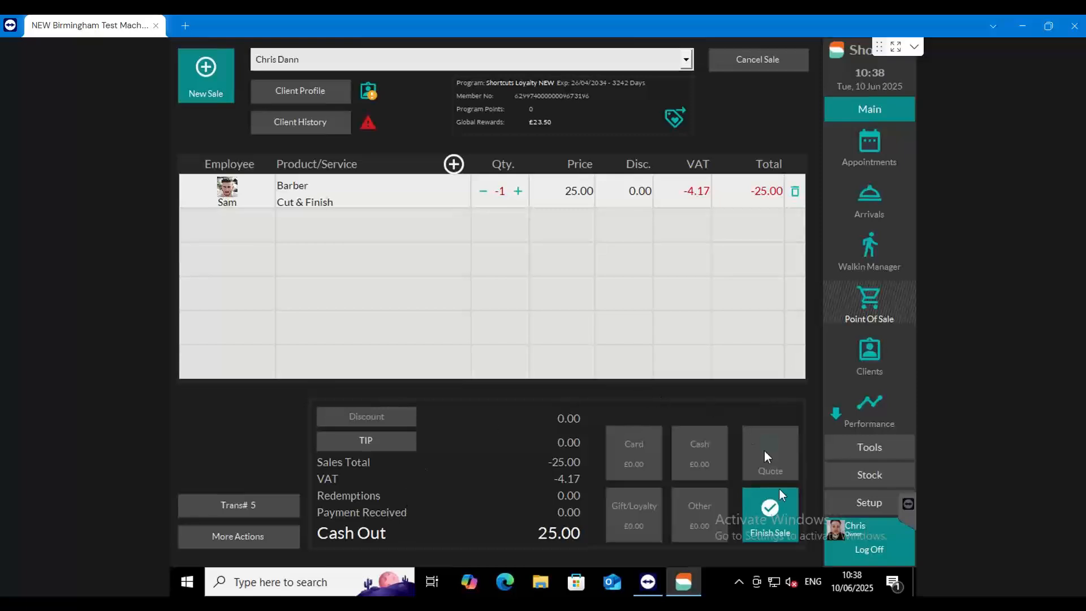
# Step: Finish the refund to Credit/Debit Card with the reason Other and no receipt
pyautogui.click(781, 511)
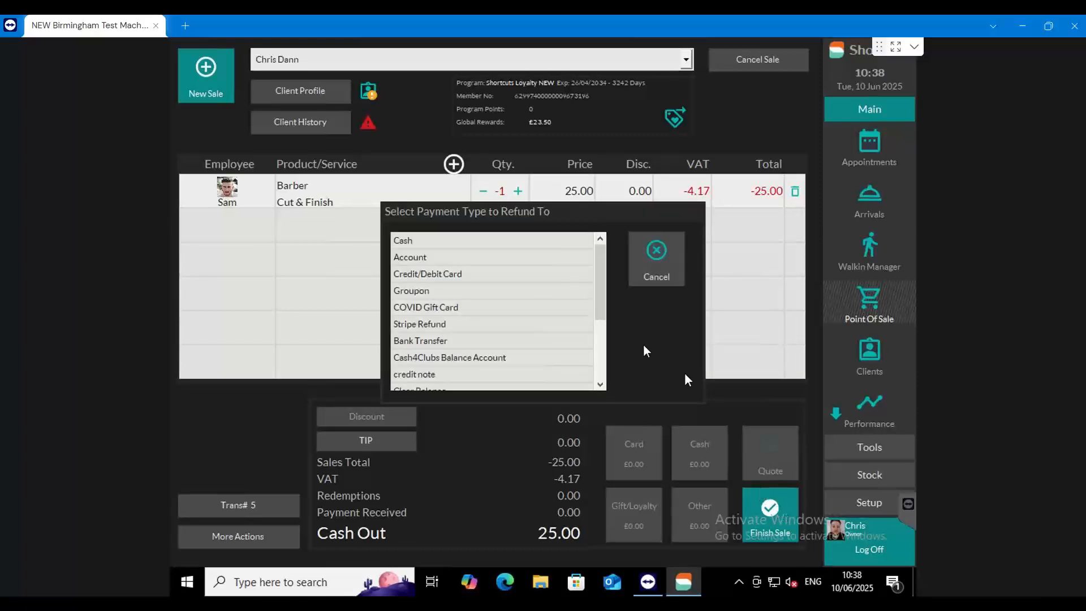
pyautogui.click(470, 274)
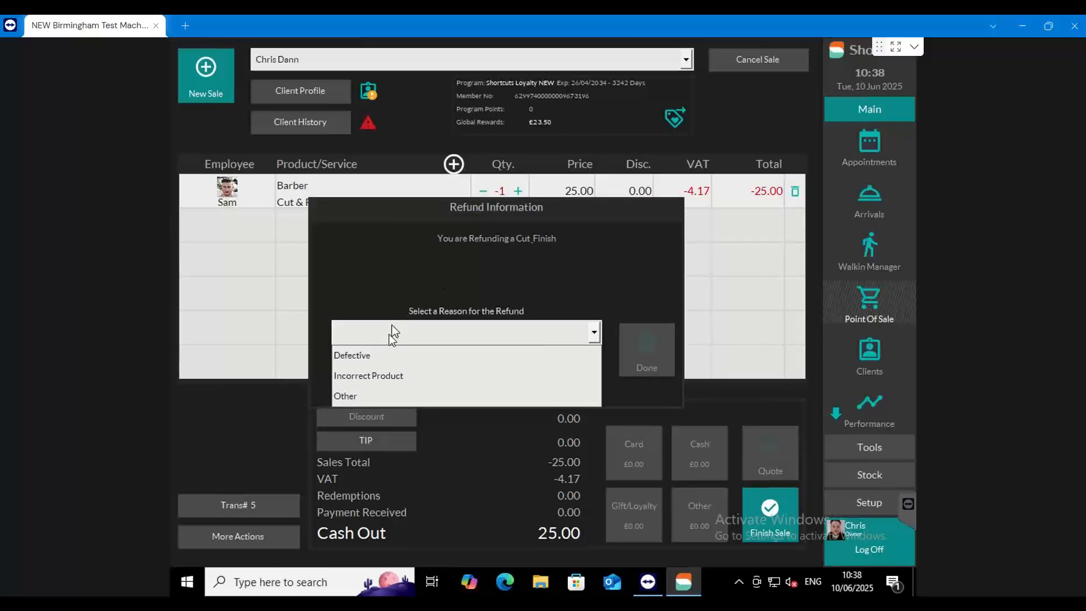
pyautogui.click(361, 395)
pyautogui.click(643, 362)
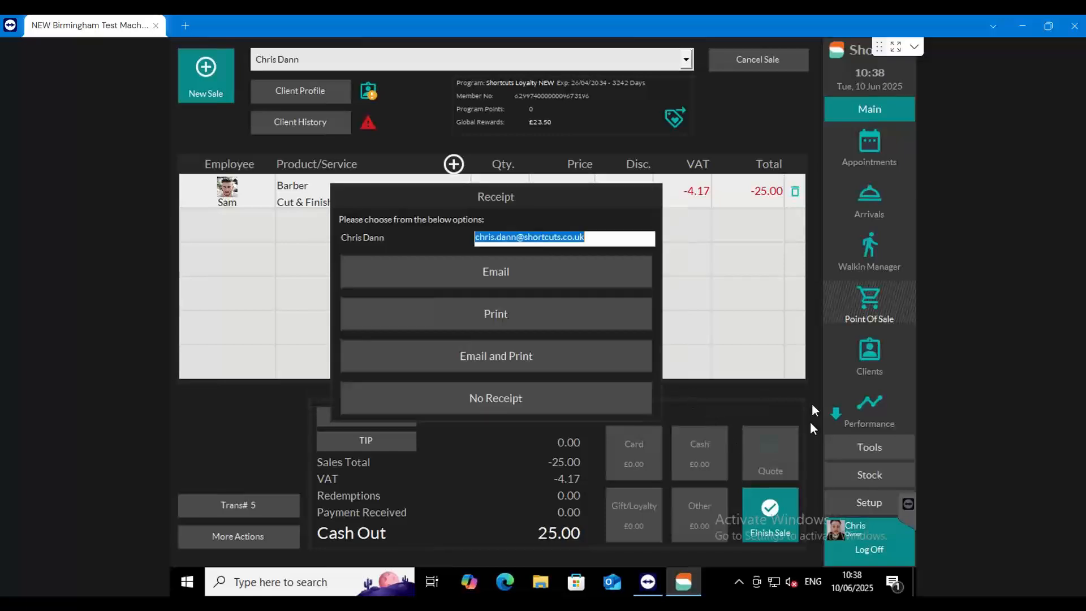
pyautogui.click(502, 398)
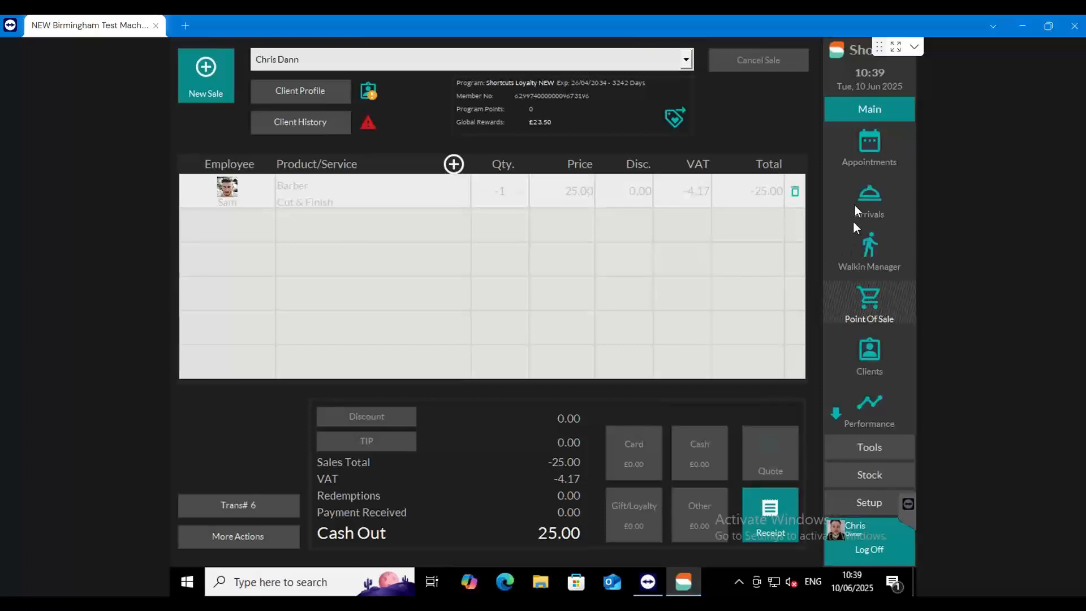
# Step: Start a new sale for the same client and add a Barber Cut & Finish by the Stylist-level employee, accepting the repeat booking
pyautogui.click(862, 149)
pyautogui.click(874, 292)
pyautogui.click(215, 66)
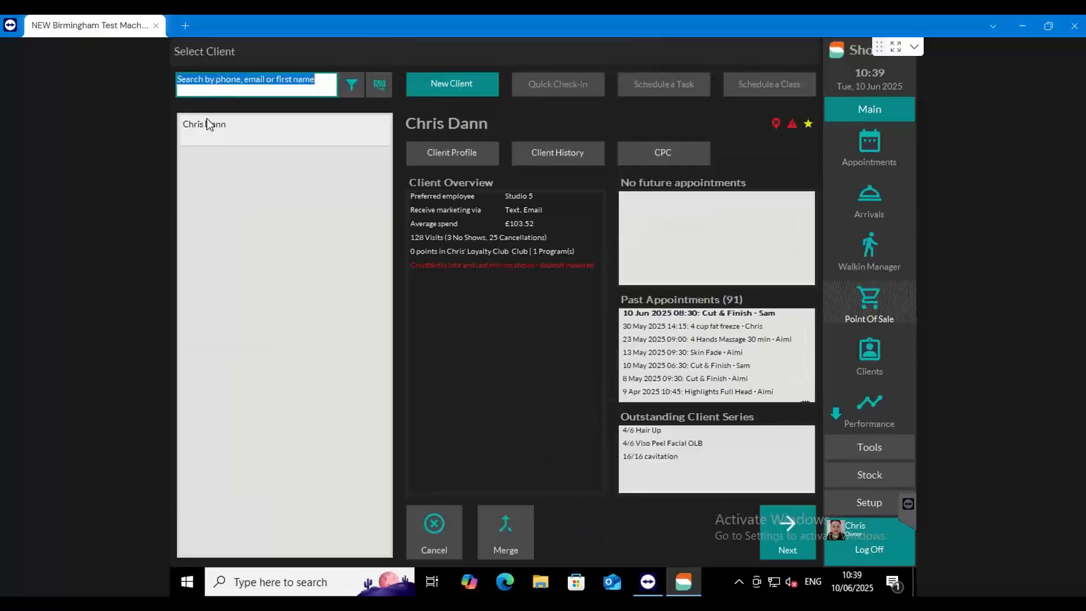
pyautogui.click(783, 525)
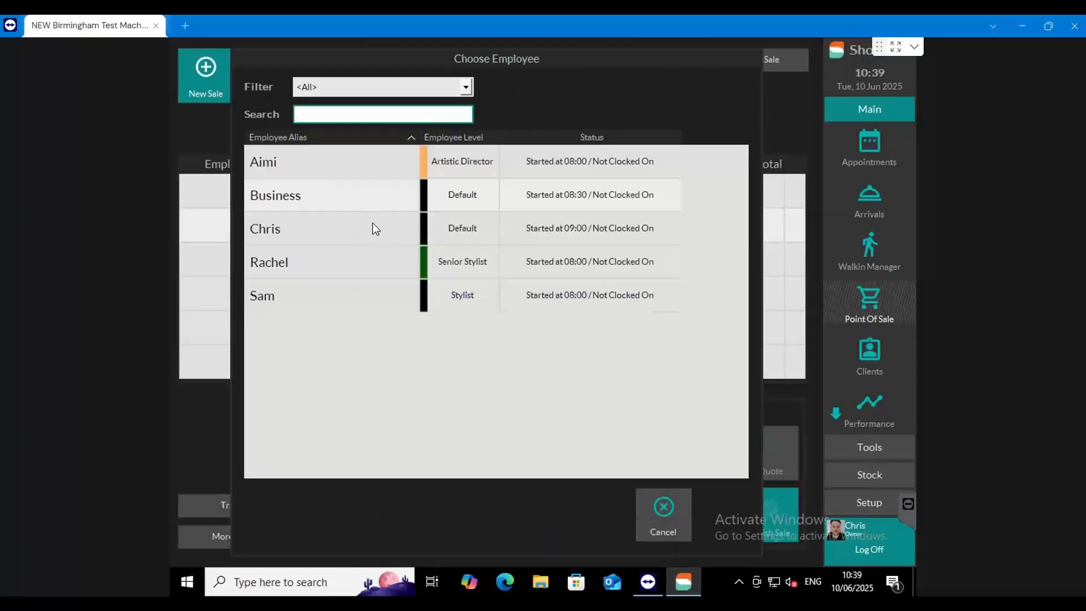
pyautogui.click(287, 295)
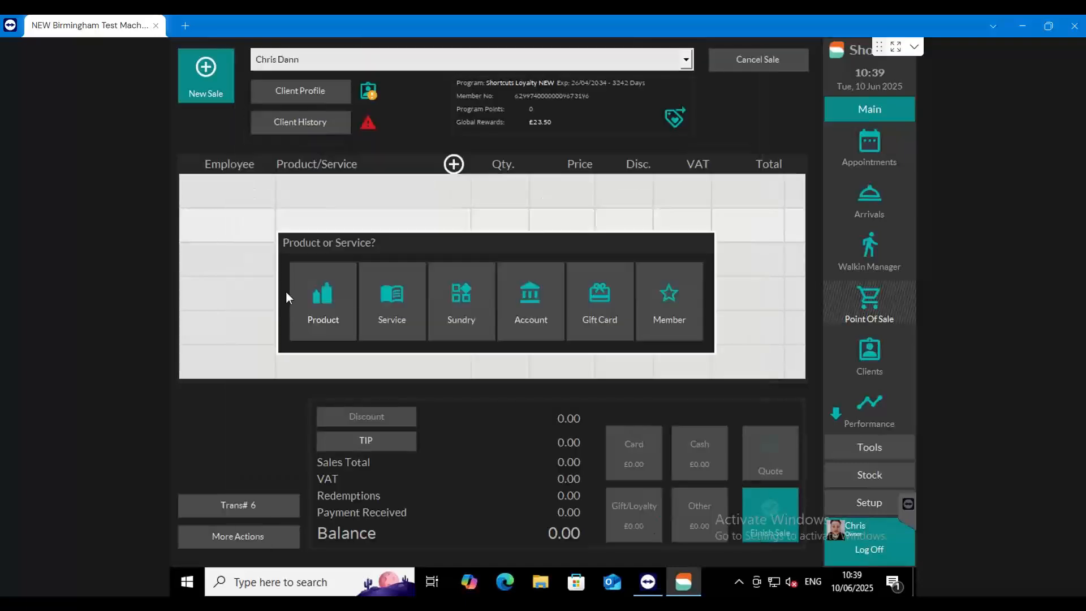
pyautogui.click(395, 306)
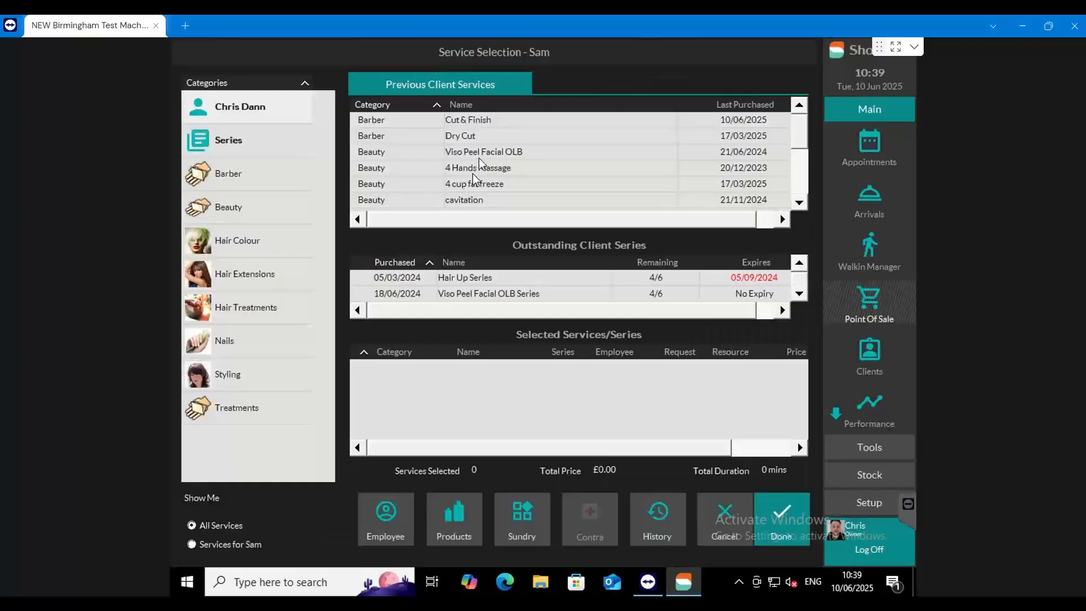
pyautogui.click(481, 125)
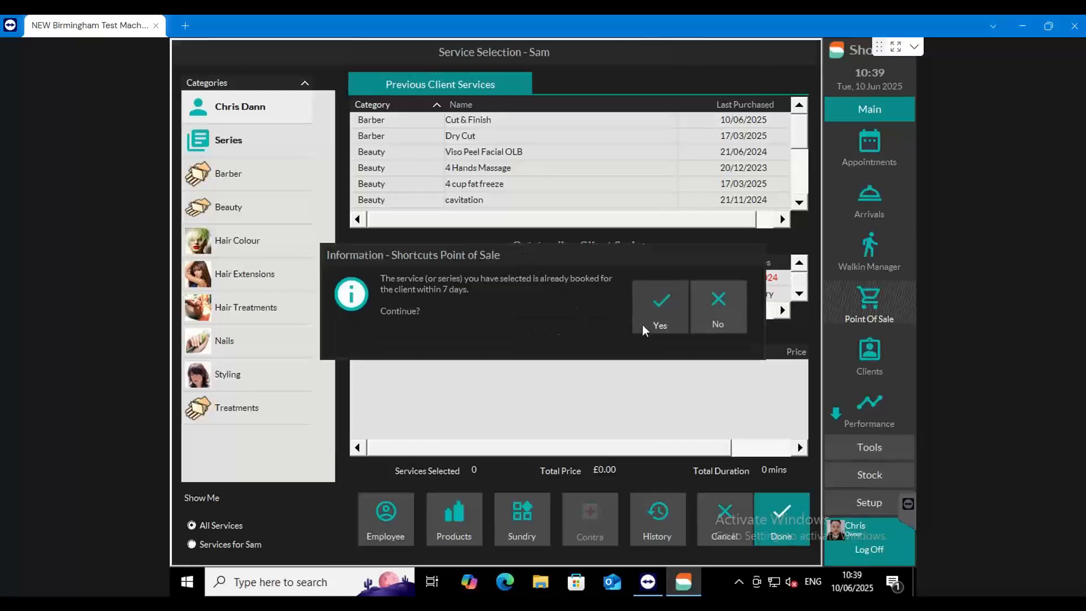
pyautogui.click(657, 308)
pyautogui.click(782, 519)
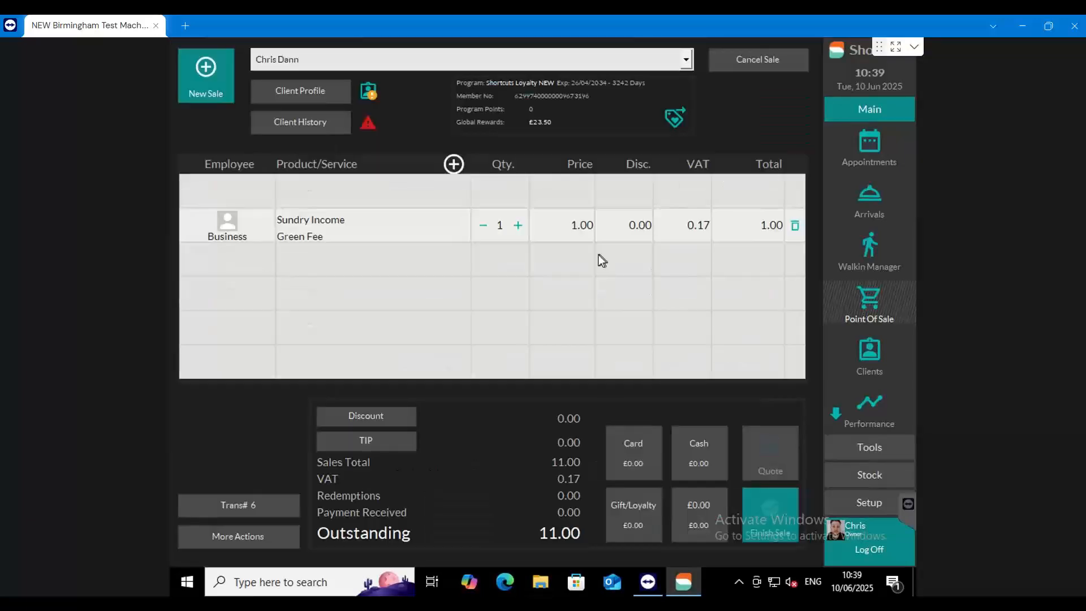
# Step: Remove the Green Fee and make the Cut & Finish line a manual refund priced at 25.00 with quantity -1
pyautogui.click(796, 225)
pyautogui.click(578, 191)
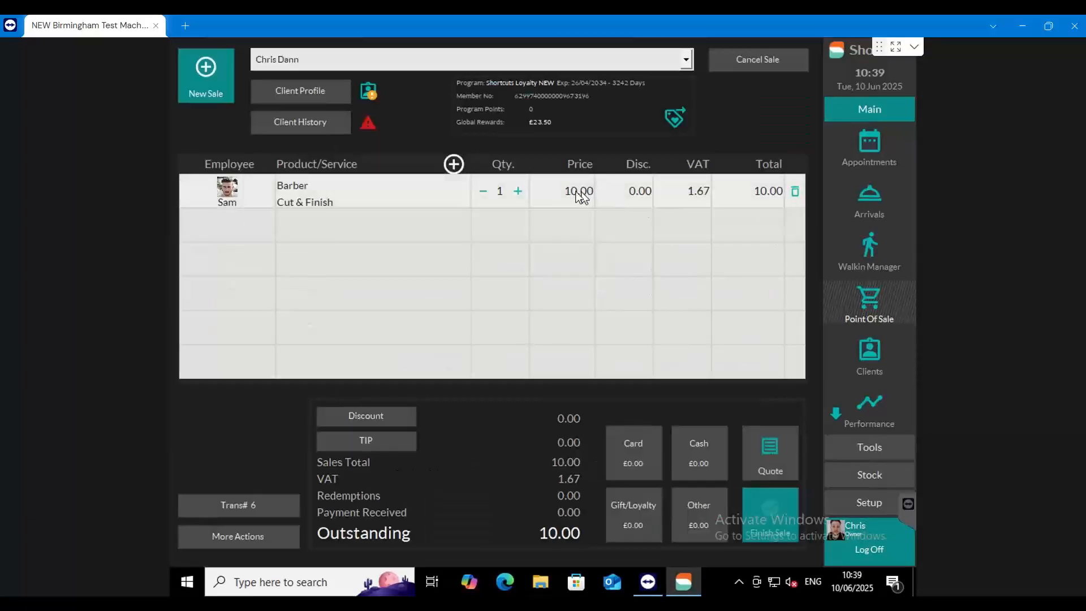
pyautogui.click(496, 266)
pyautogui.click(498, 310)
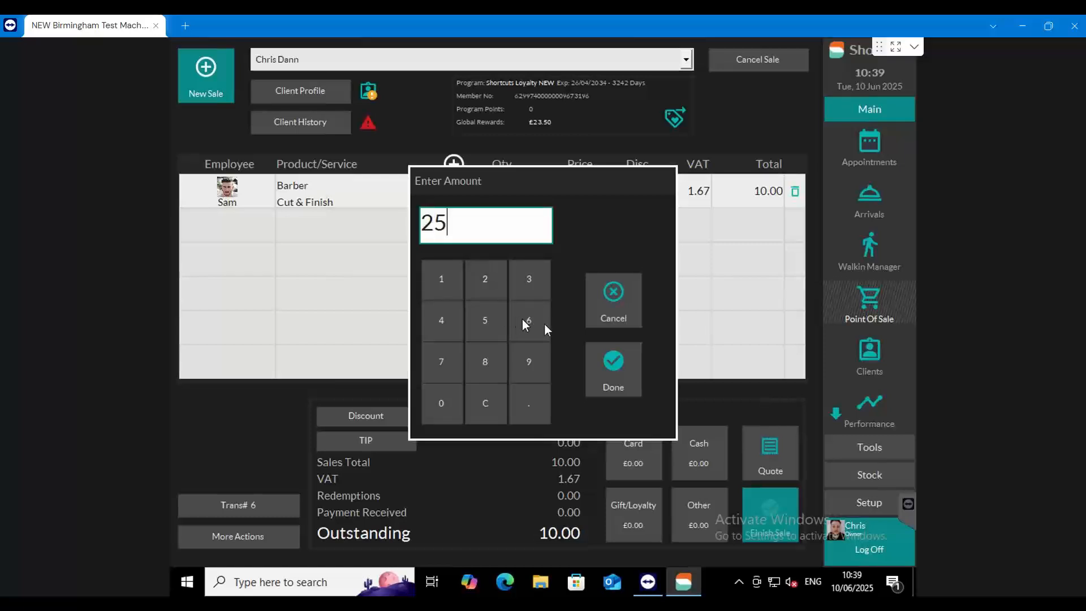
pyautogui.click(613, 367)
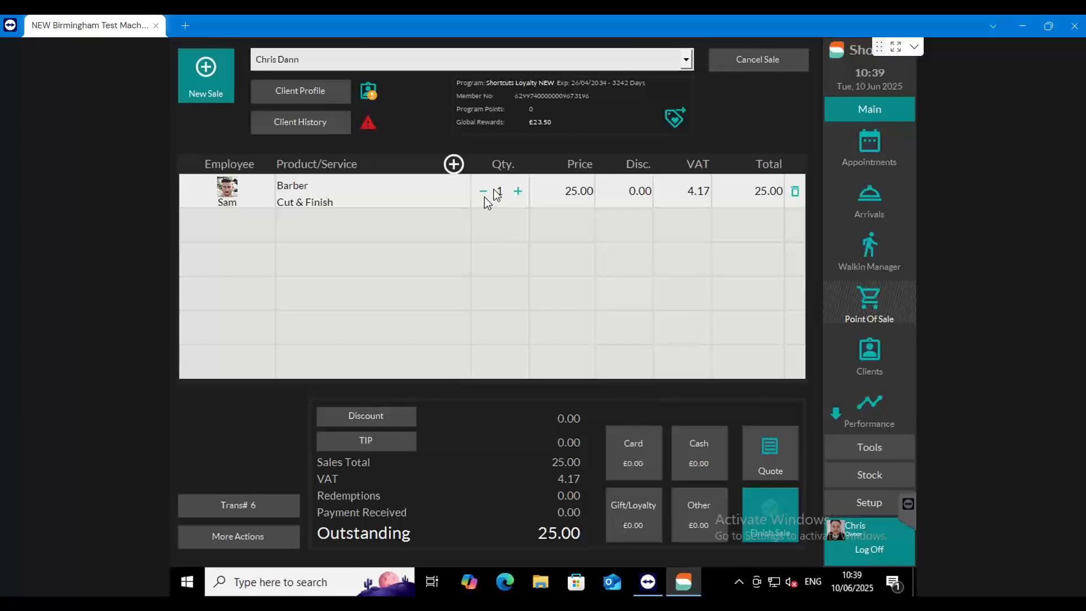
pyautogui.click(484, 192)
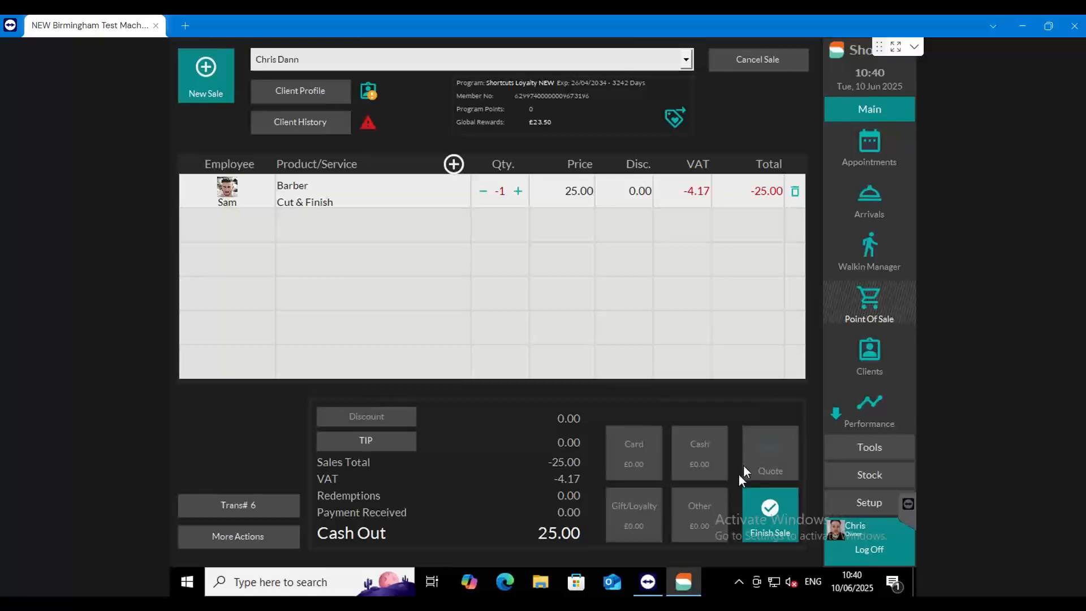
# Step: Run the Refunds List transaction report for the current day, examine the refunded items and reasons, and close the reports
pyautogui.click(867, 446)
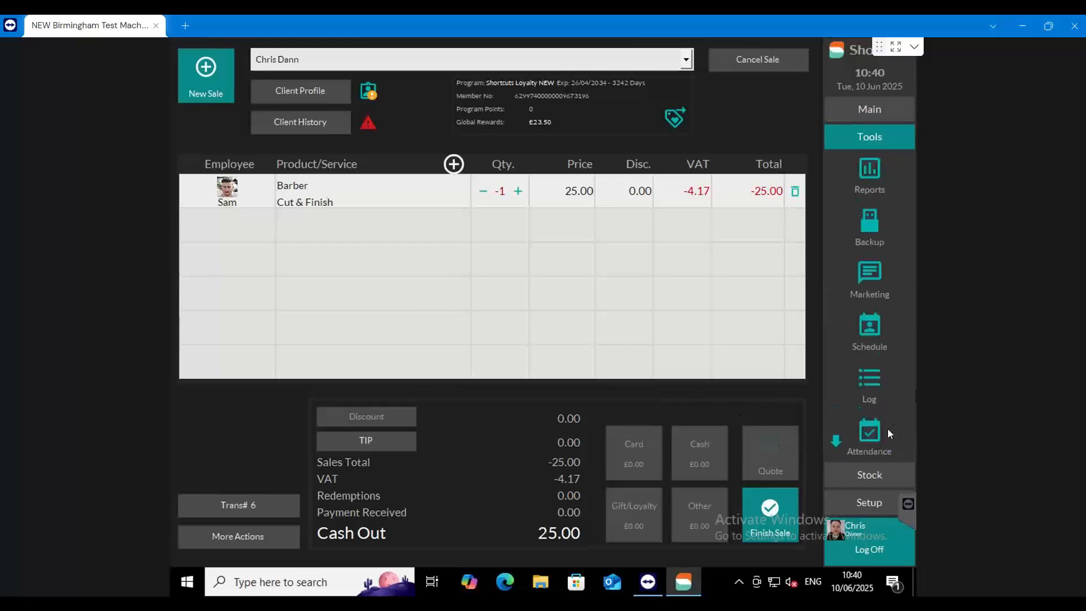
pyautogui.click(871, 177)
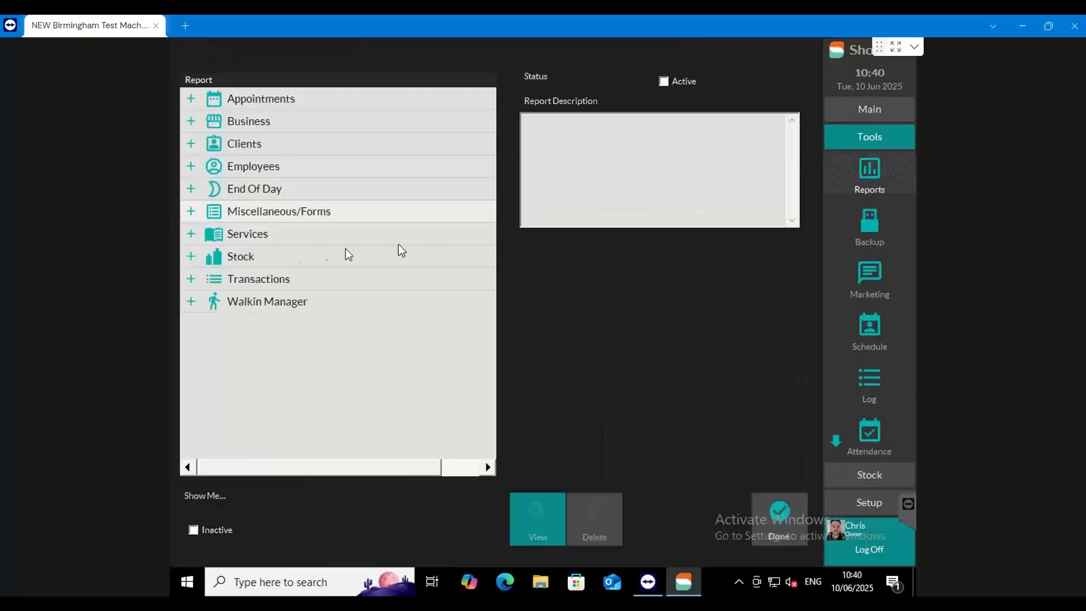
pyautogui.click(195, 280)
pyautogui.scroll(-2, 367, 328)
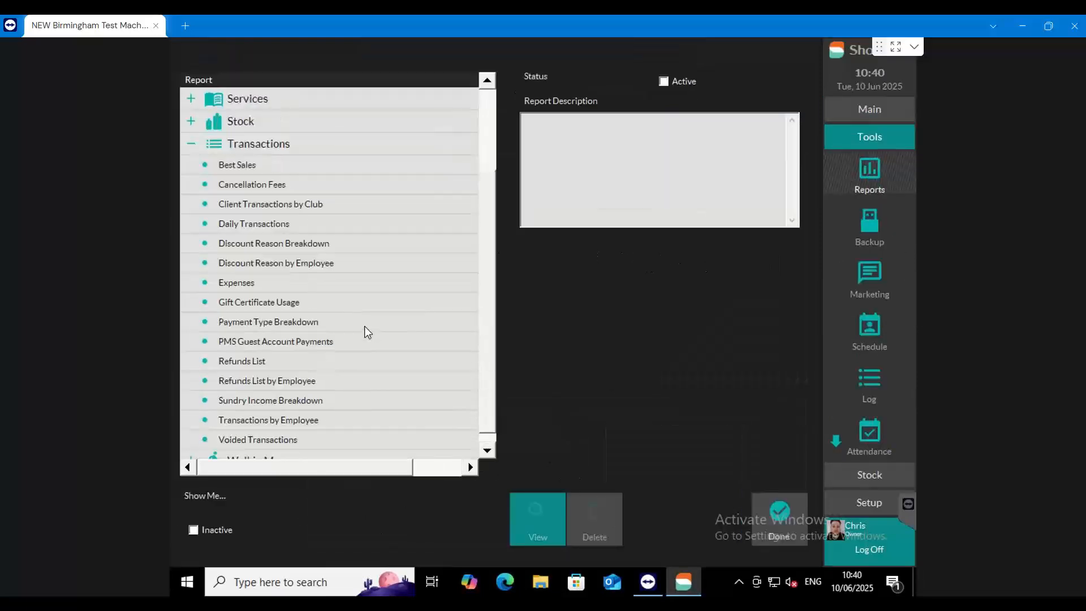
pyautogui.click(277, 357)
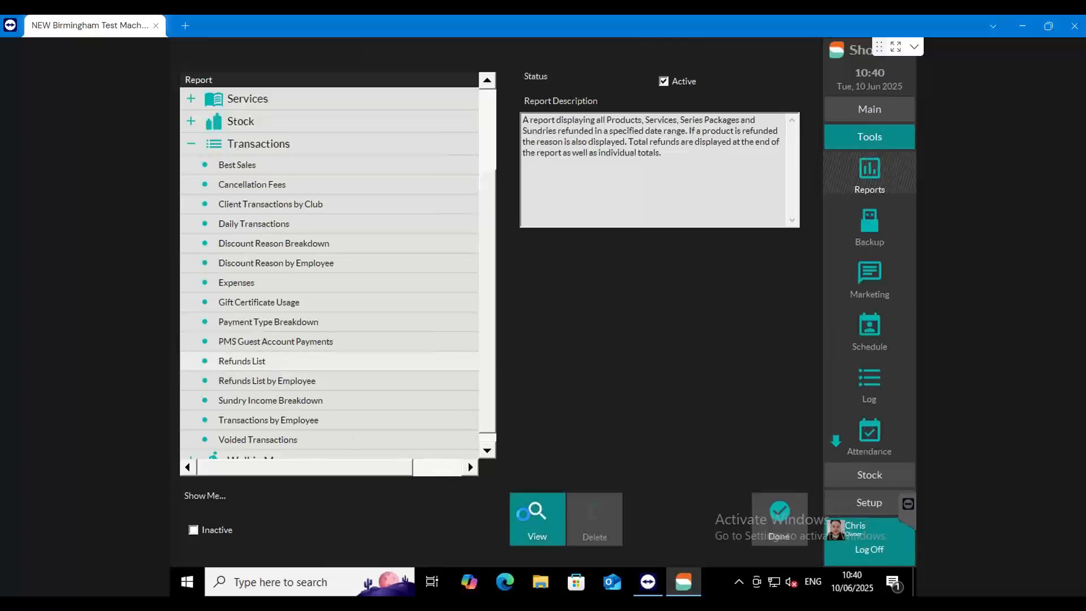
pyautogui.click(524, 514)
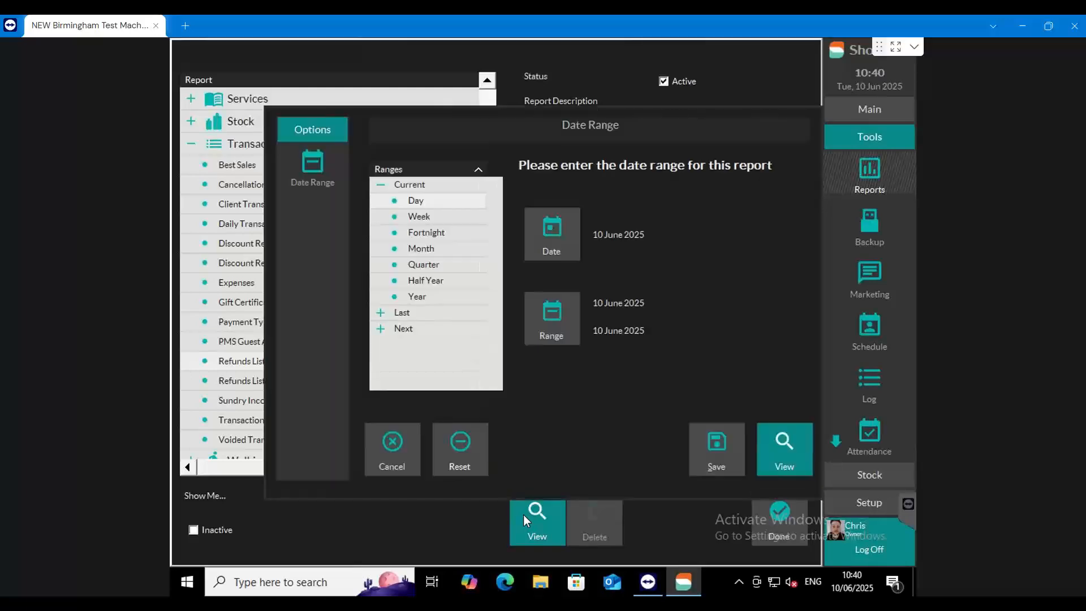
pyautogui.click(785, 447)
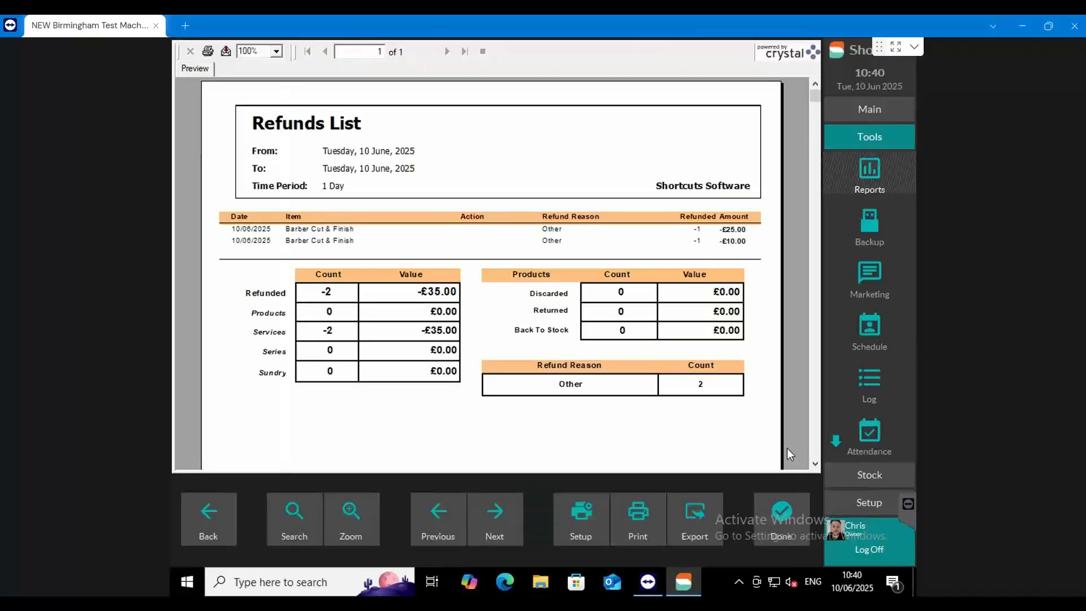
pyautogui.click(567, 296)
pyautogui.click(571, 310)
pyautogui.click(780, 511)
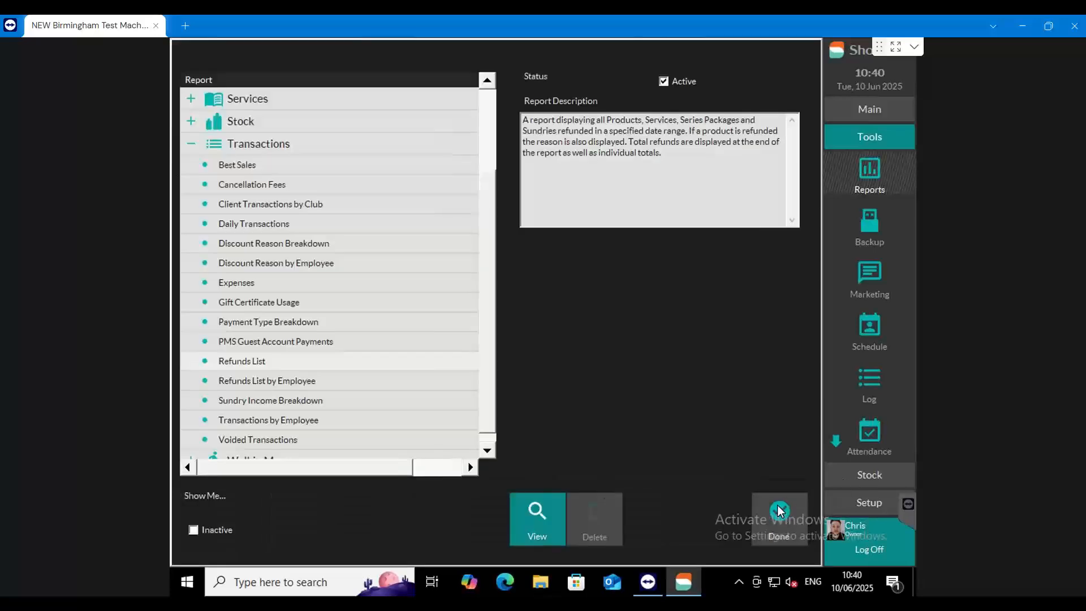
pyautogui.click(779, 511)
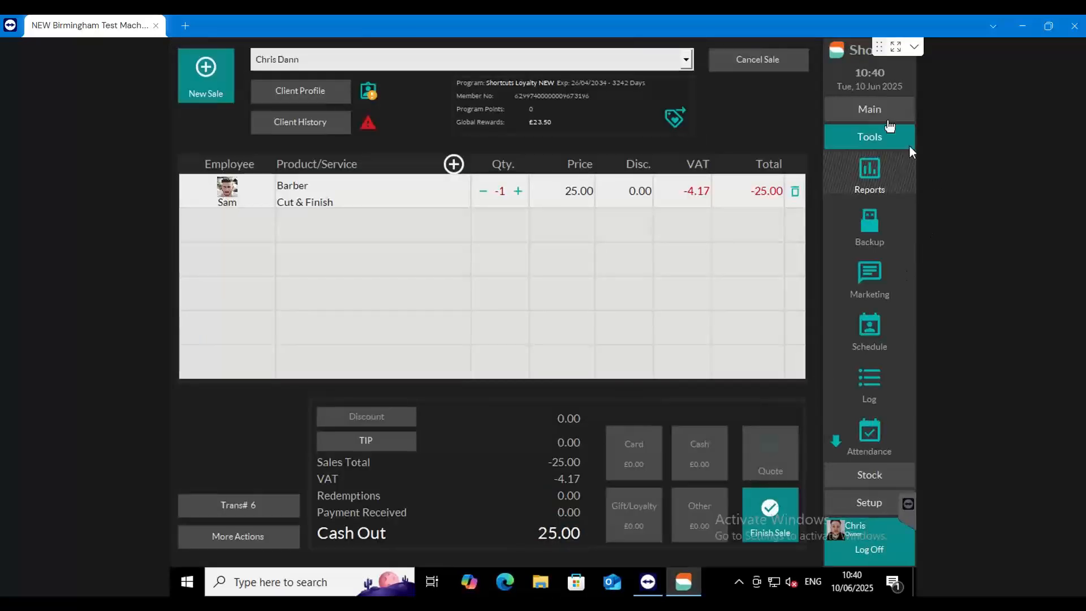
# Step: Review the day's transaction list and the actions available for transaction 6, and return to the open sale
pyautogui.click(888, 121)
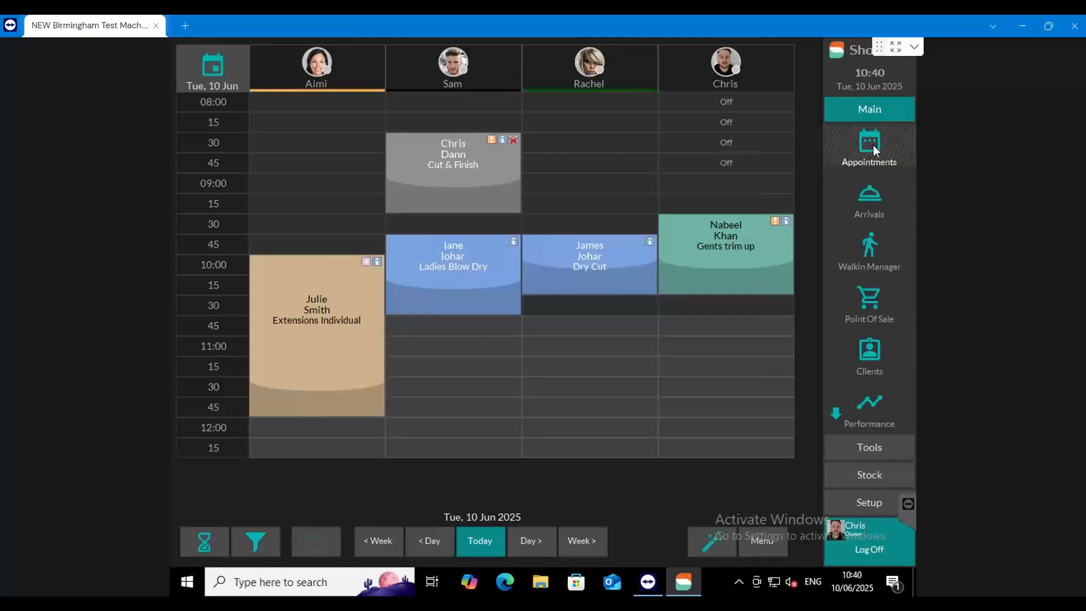
pyautogui.click(874, 303)
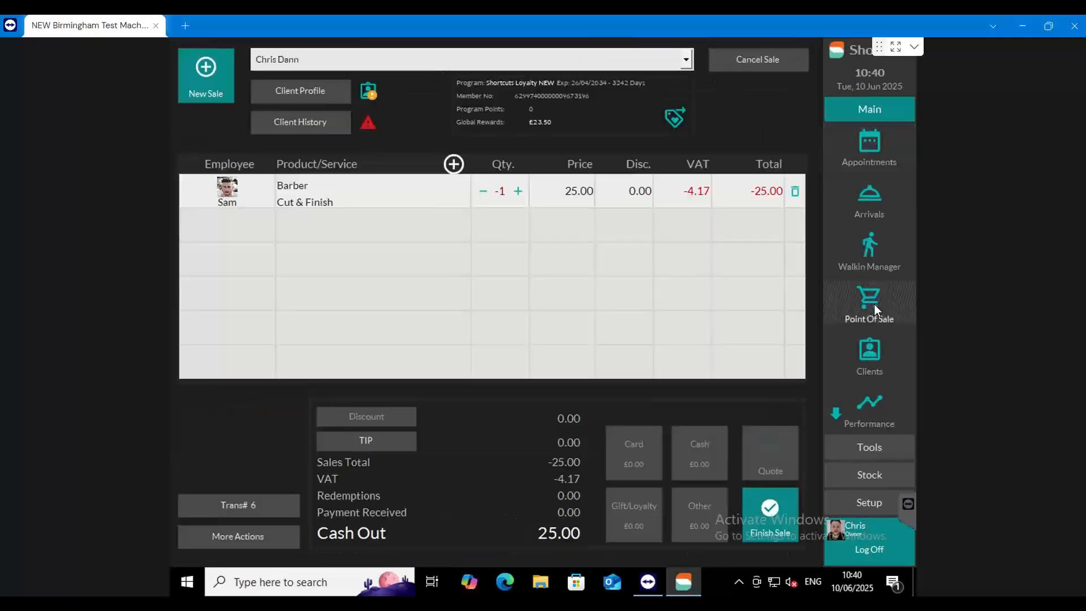
pyautogui.click(245, 498)
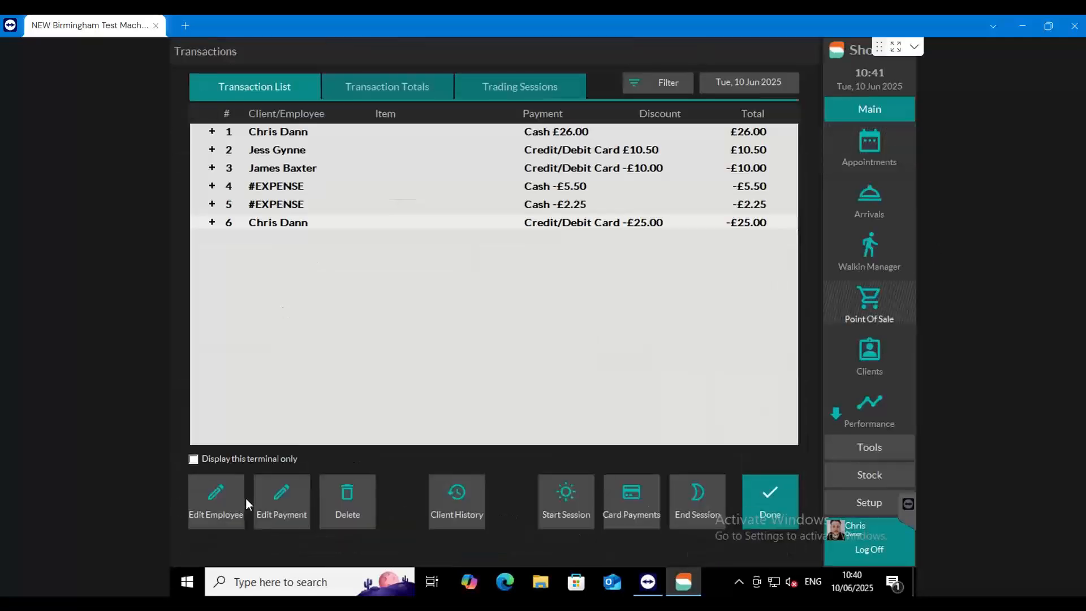
pyautogui.click(287, 224)
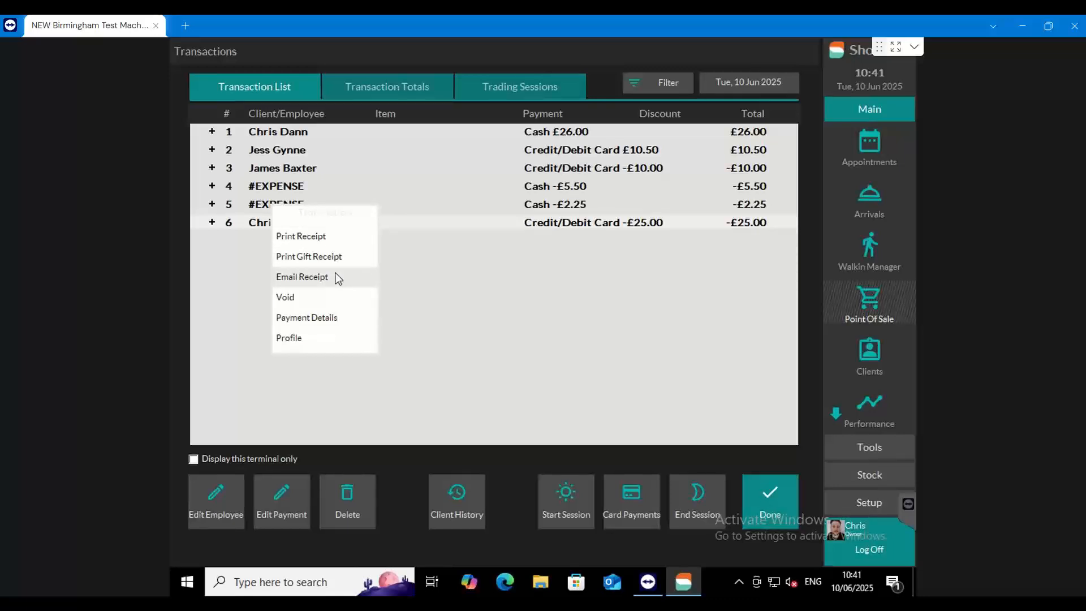
pyautogui.click(775, 517)
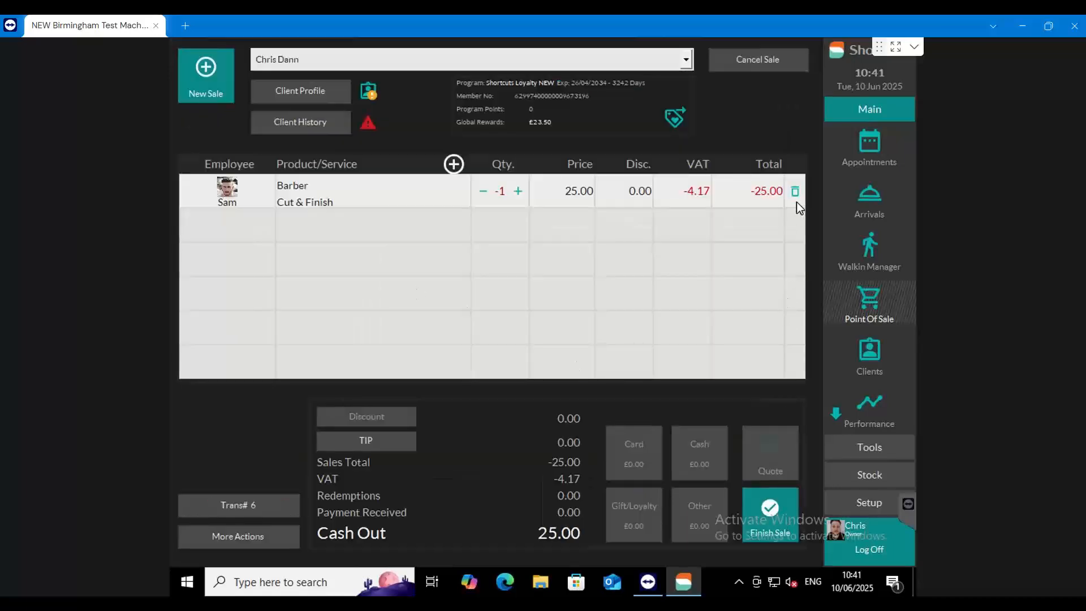
# Step: Switch the point of sale from the client's refund sale to the #Walkin quick sale
pyautogui.click(388, 59)
pyautogui.click(339, 146)
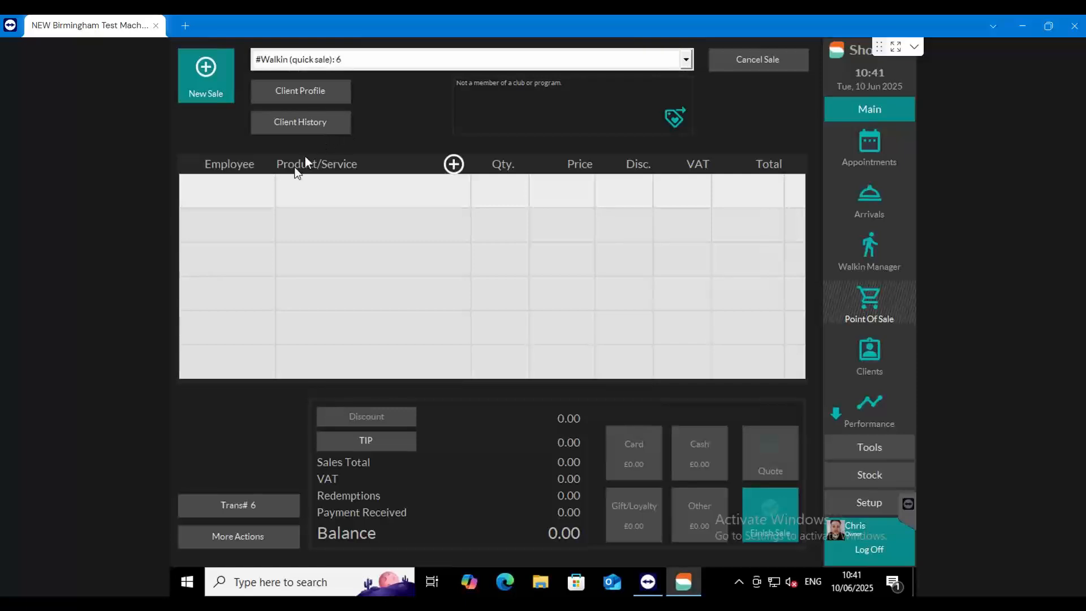
pyautogui.click(302, 201)
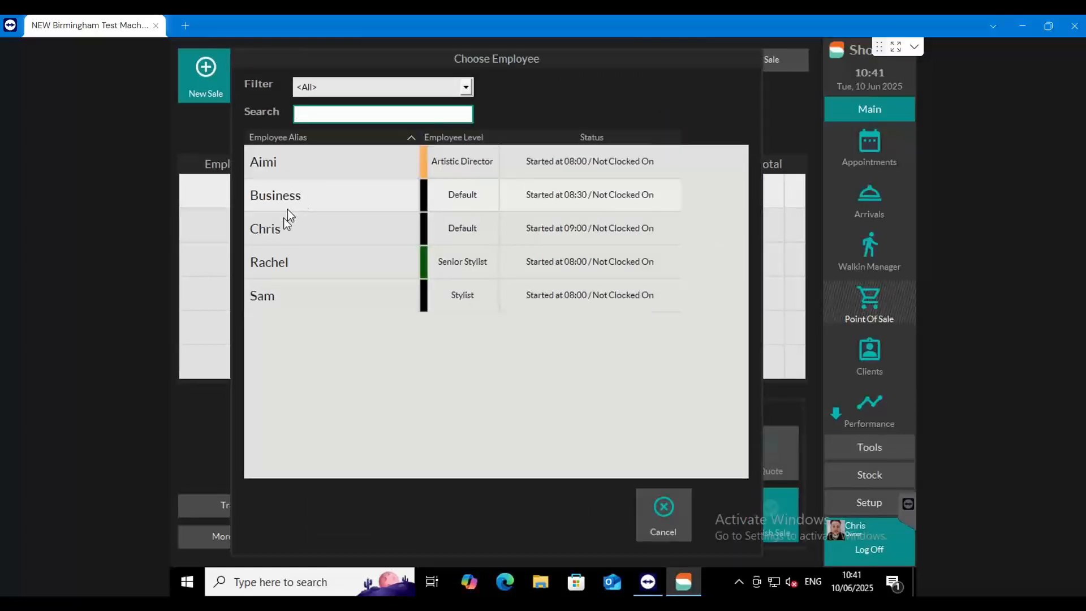
pyautogui.click(263, 289)
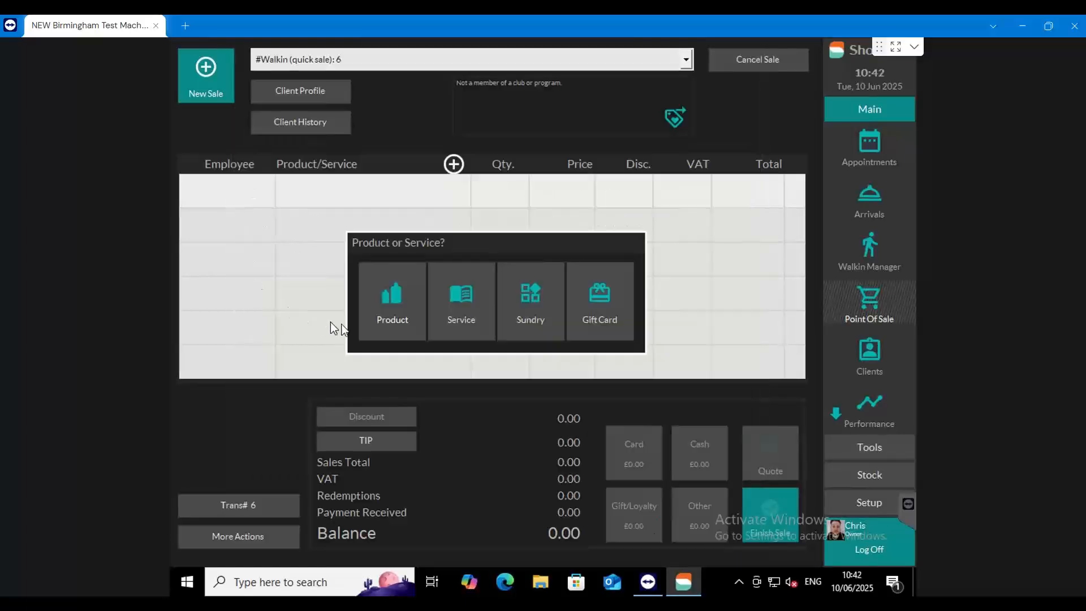
pyautogui.click(387, 304)
pyautogui.click(271, 117)
pyautogui.click(251, 153)
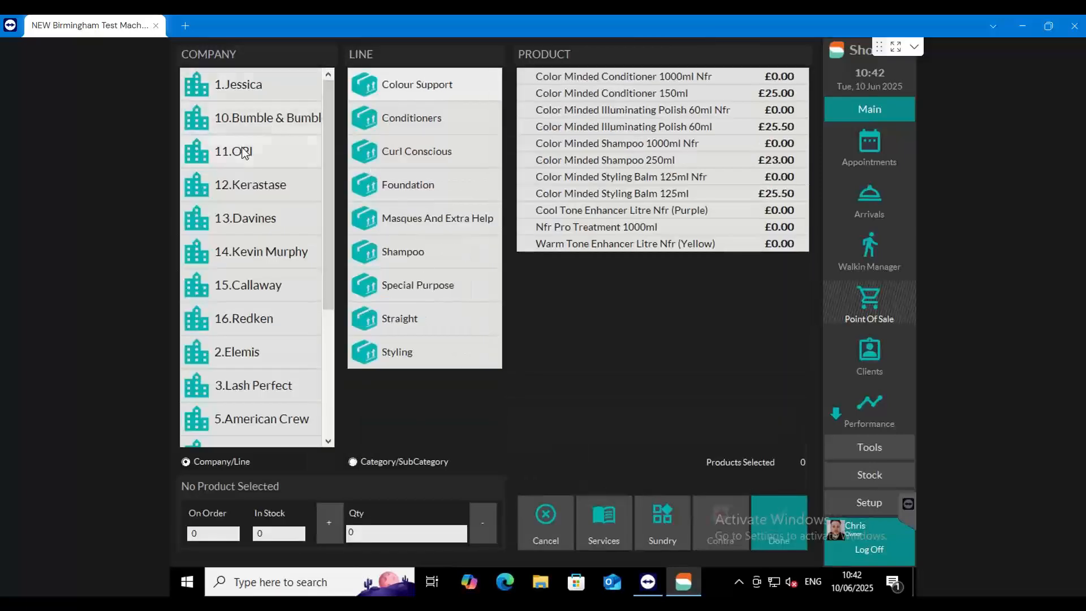
pyautogui.click(253, 189)
pyautogui.click(258, 220)
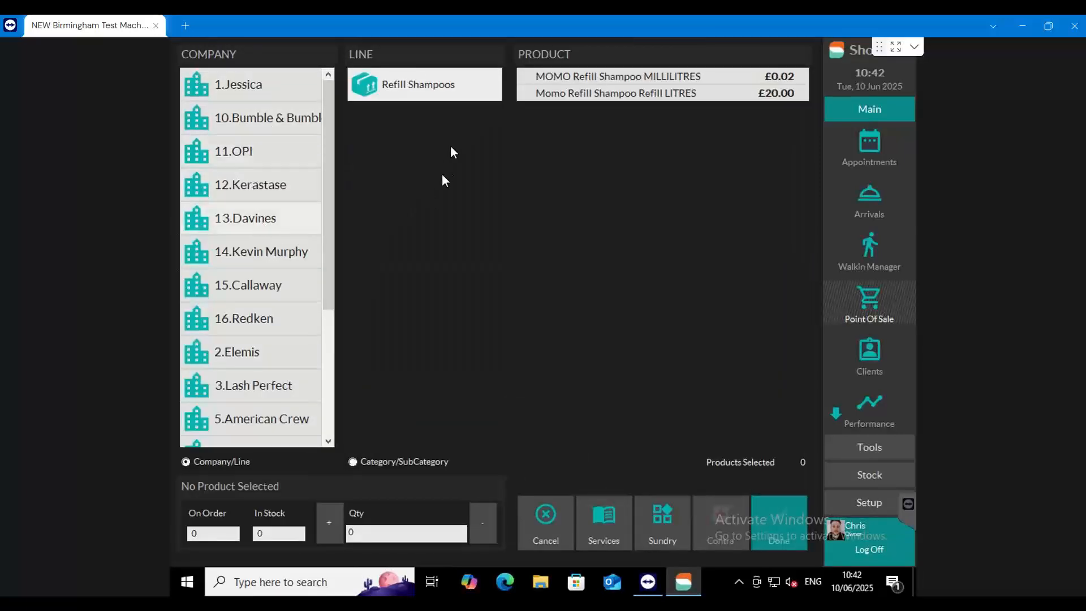
pyautogui.click(624, 79)
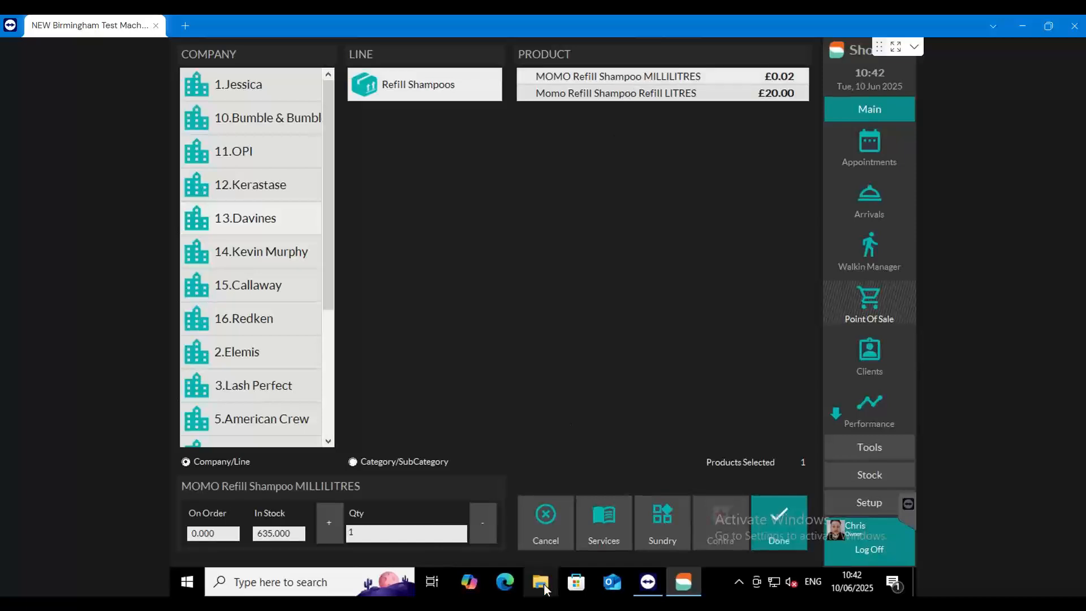
pyautogui.click(560, 529)
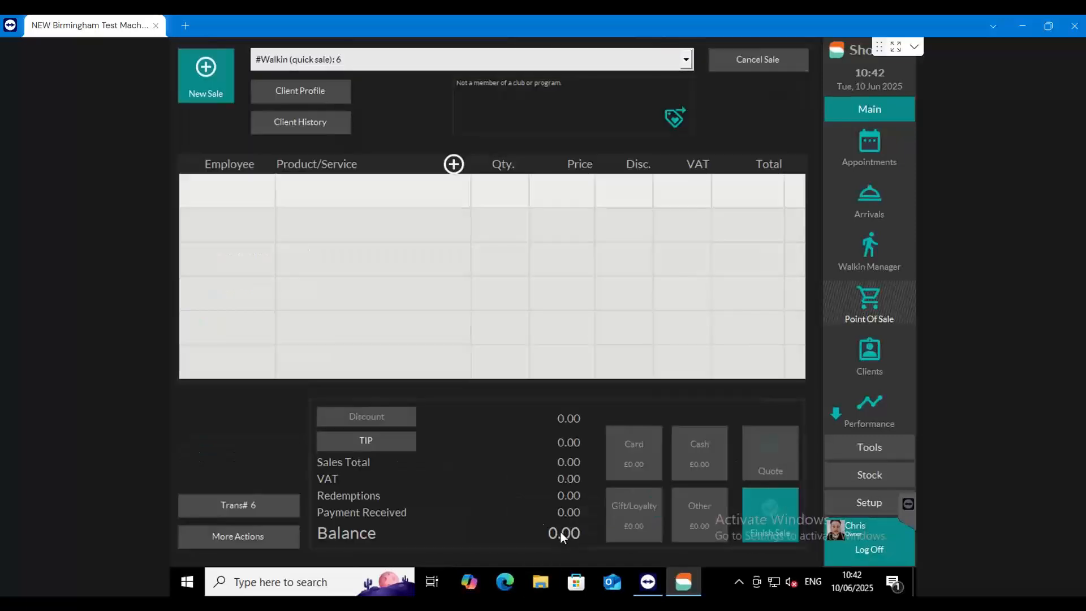
# Step: Search the products for Bain and add Bain Satin 1 to the walk-in sale for the Stylist-level employee
pyautogui.click(309, 252)
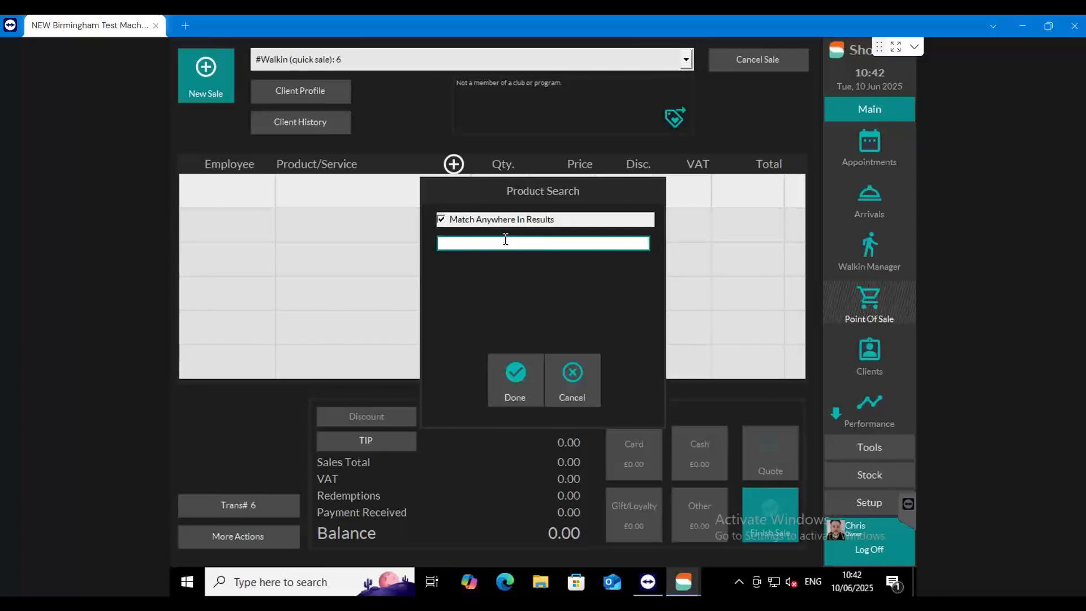
pyautogui.write('Bain')
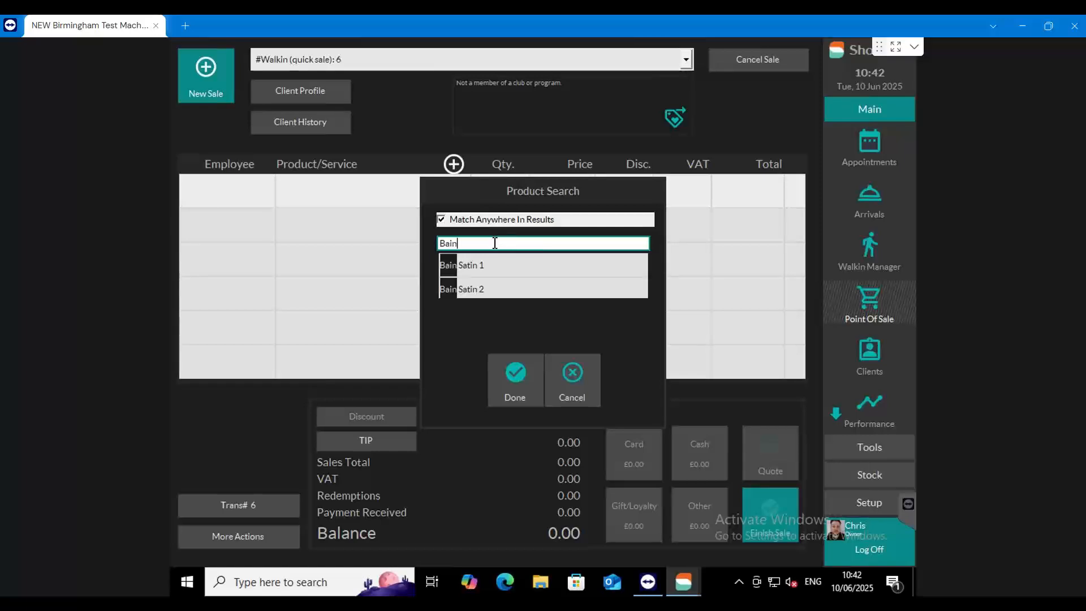
pyautogui.click(491, 265)
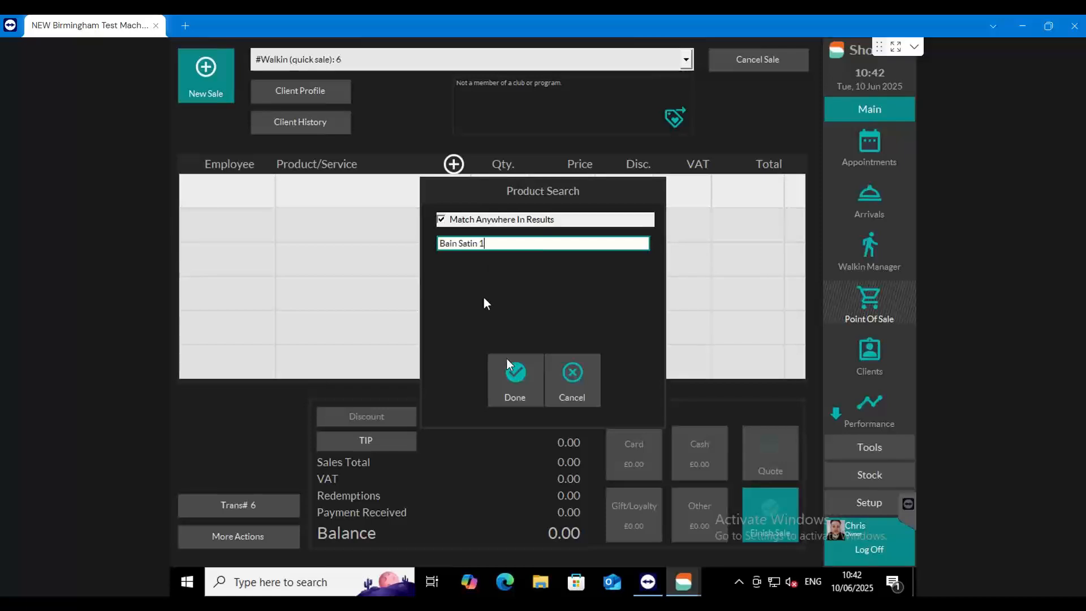
pyautogui.click(523, 391)
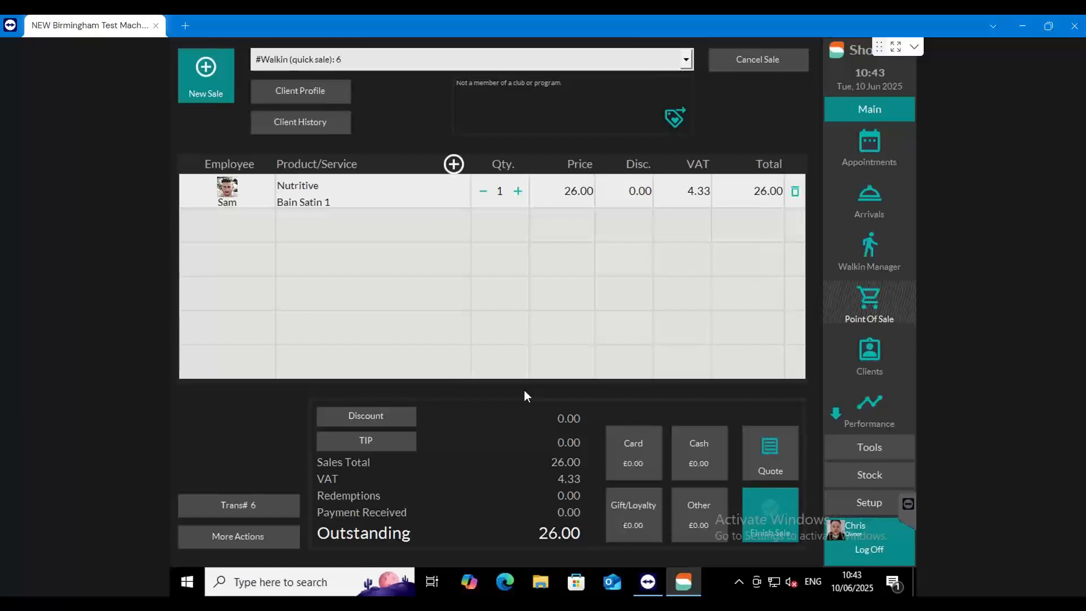
# Step: Check the day's appointment book, start a new sale for the regular client, and remove the line already on it
pyautogui.click(867, 145)
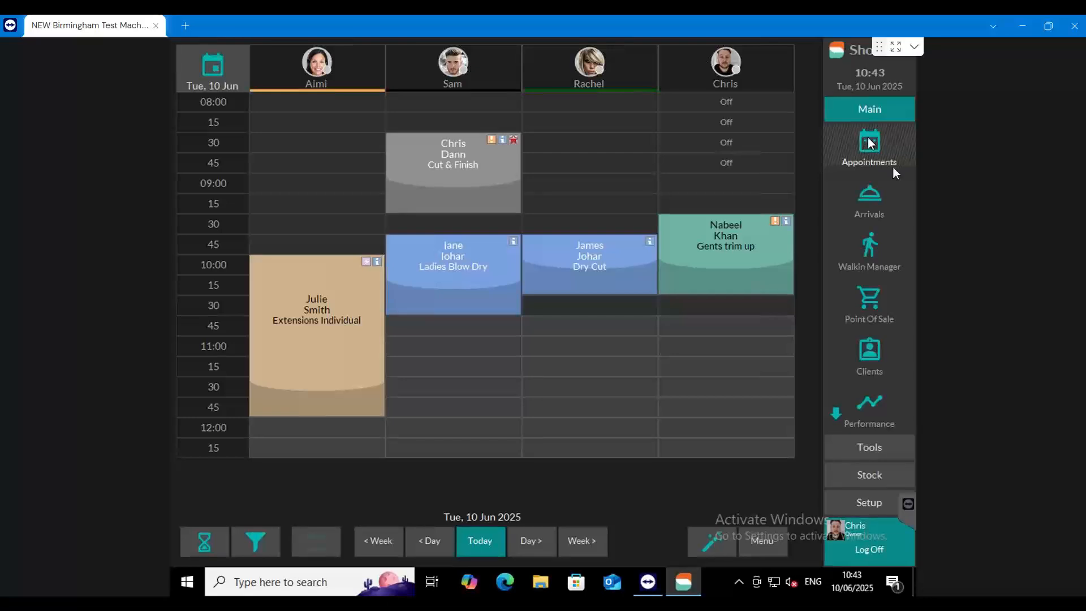
pyautogui.click(864, 304)
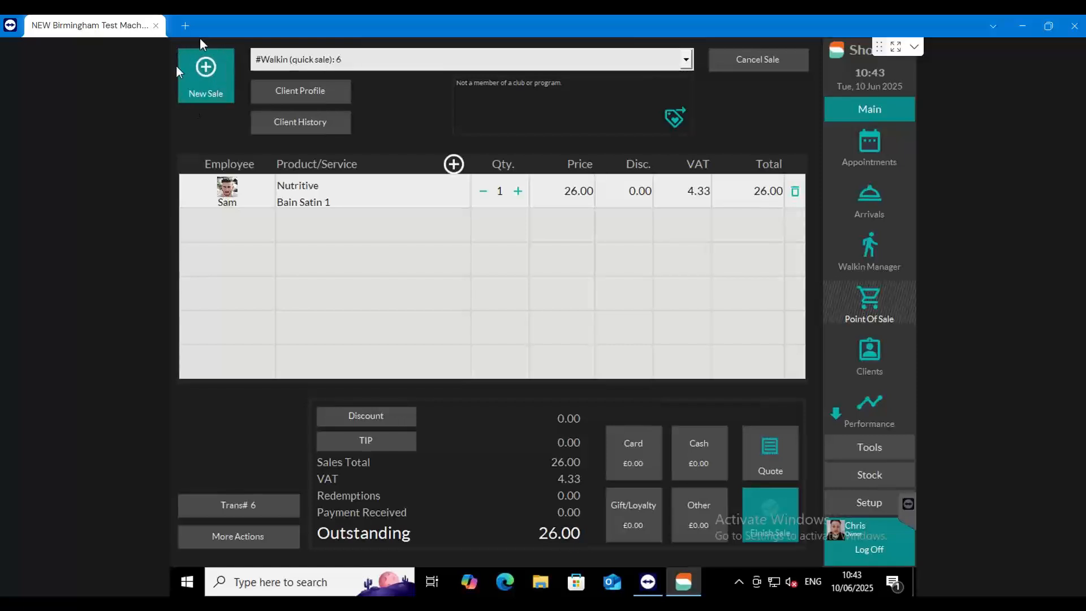
pyautogui.click(219, 69)
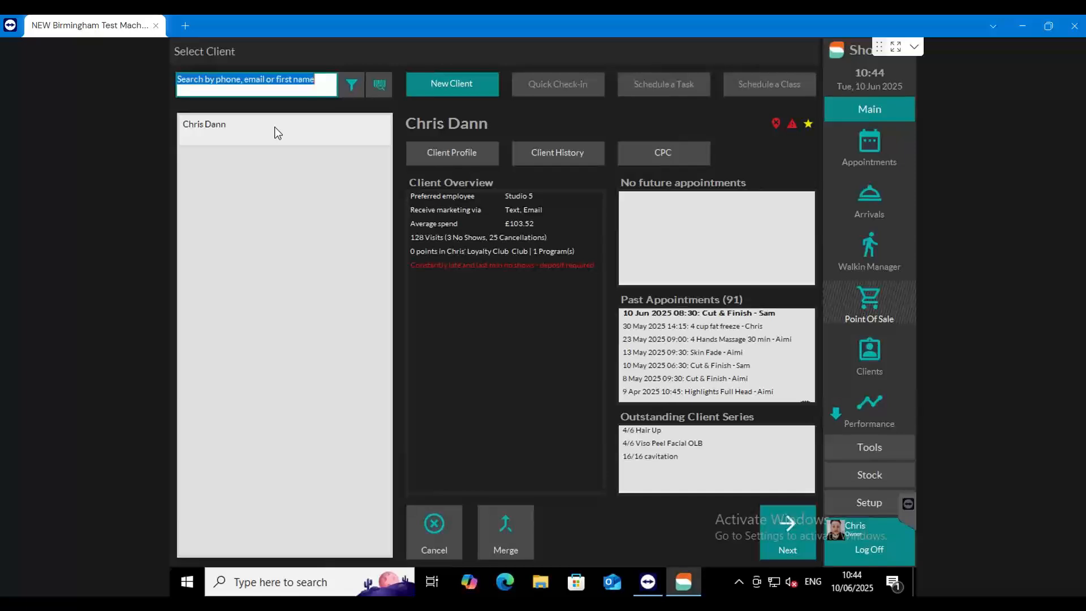
pyautogui.click(765, 514)
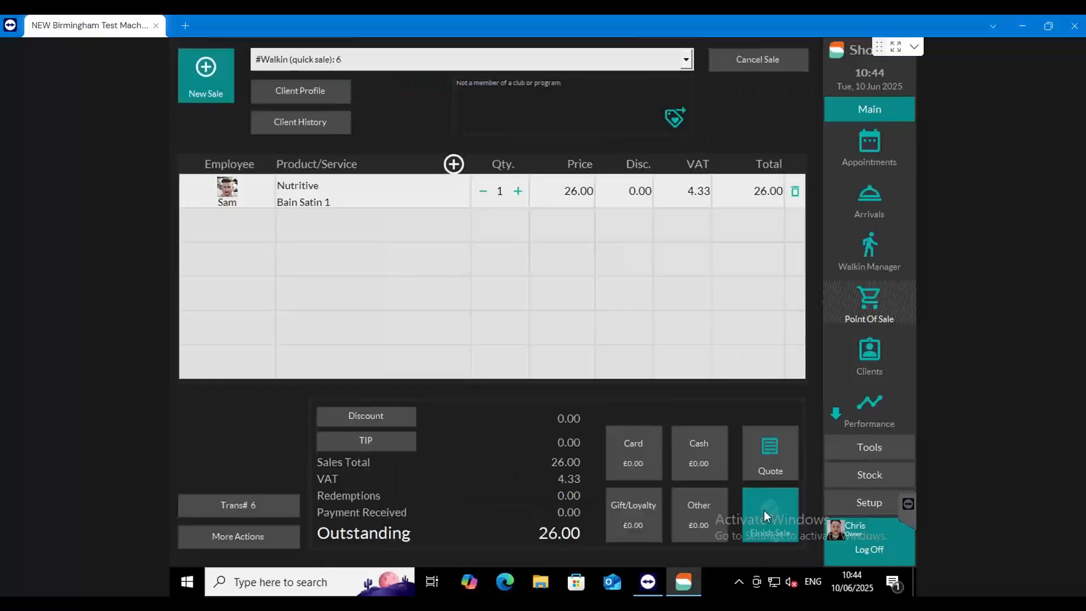
pyautogui.click(796, 194)
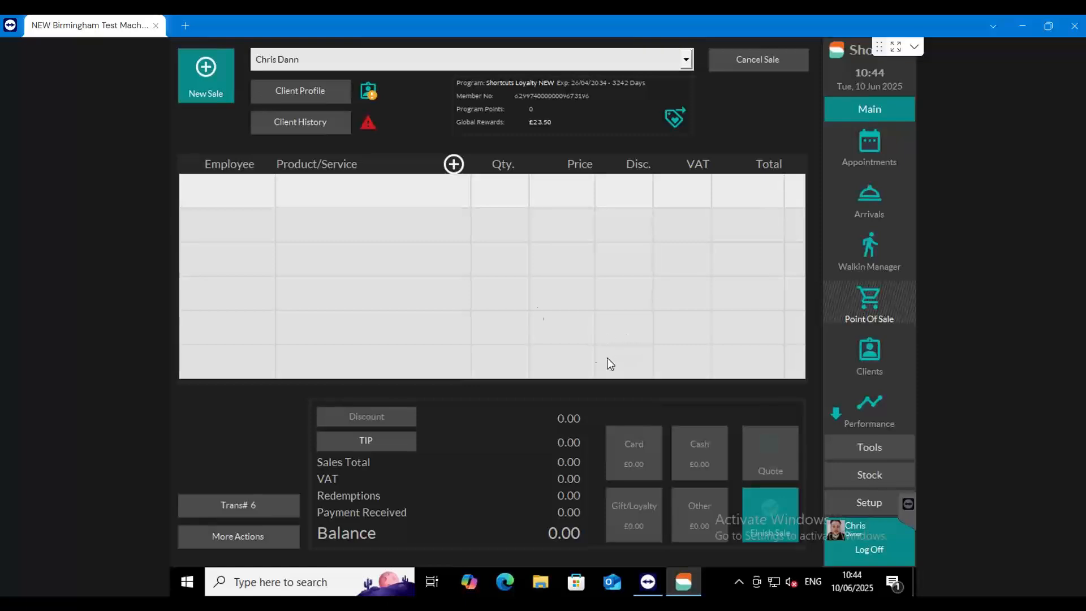
# Step: Add a Pay To Account line of 50.00 to the client's sale under the Business employee
pyautogui.click(379, 198)
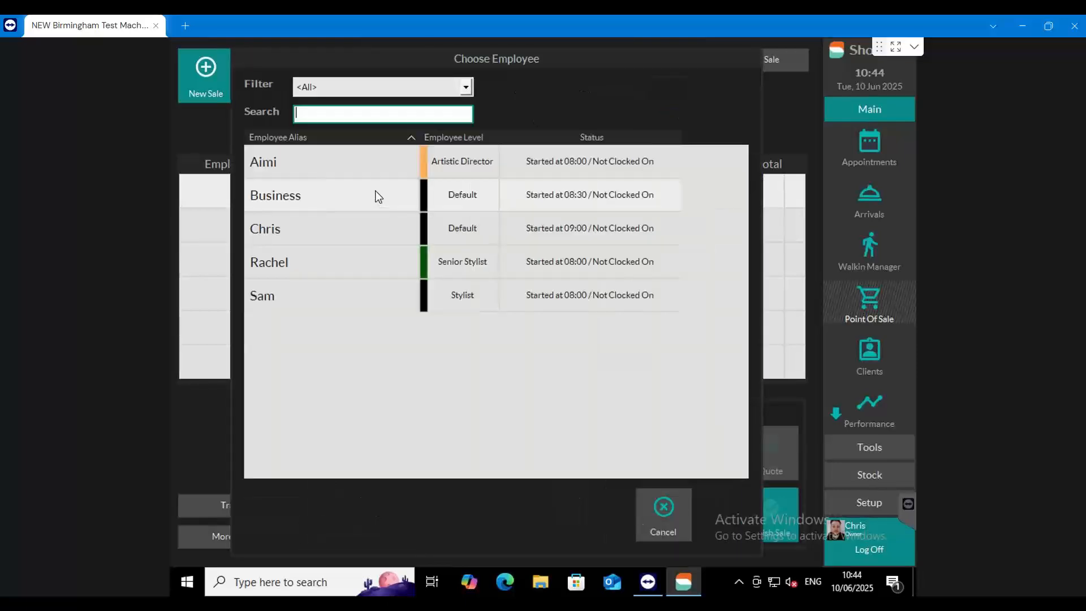
pyautogui.click(318, 200)
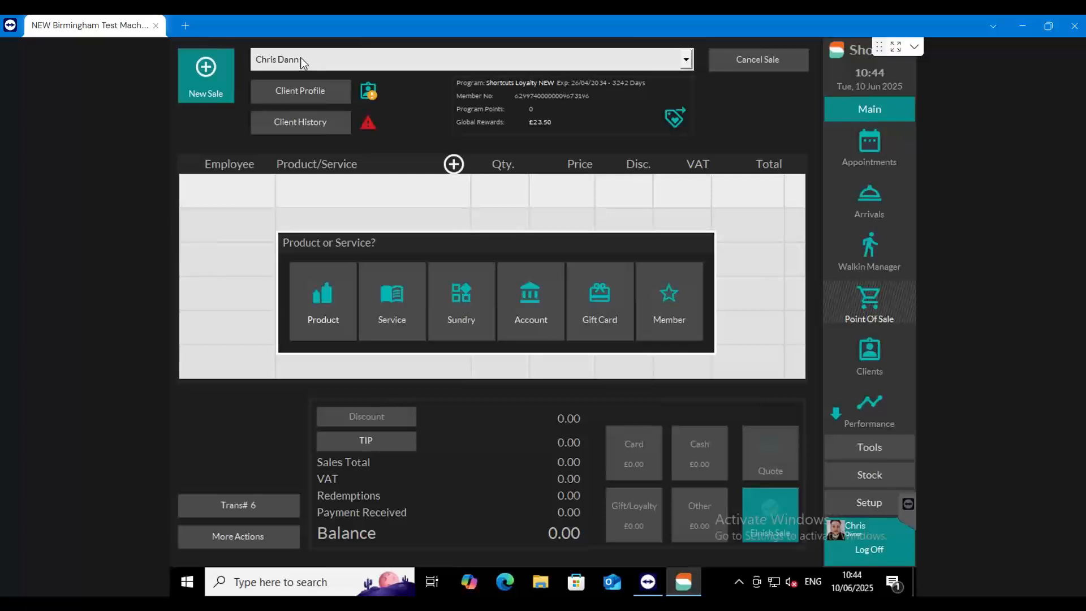
pyautogui.click(530, 291)
pyautogui.click(577, 201)
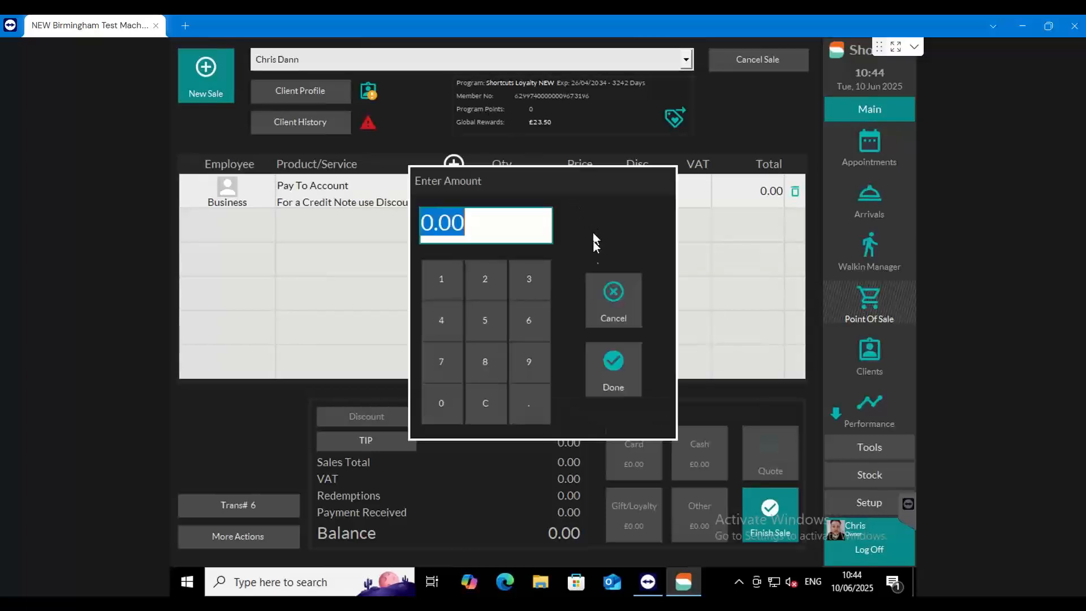
pyautogui.click(500, 309)
pyautogui.click(446, 402)
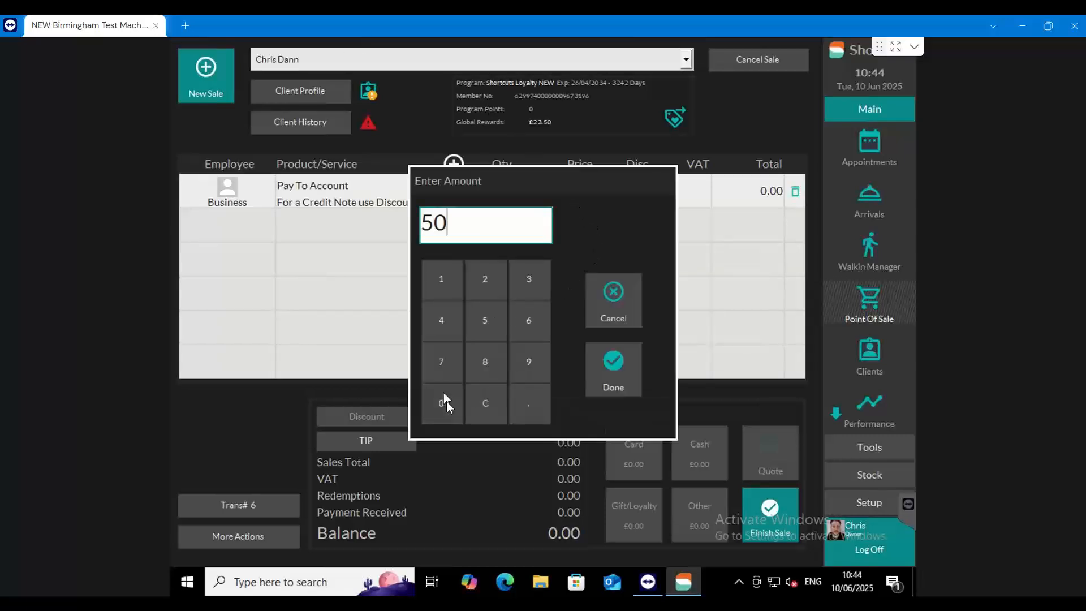
pyautogui.click(613, 390)
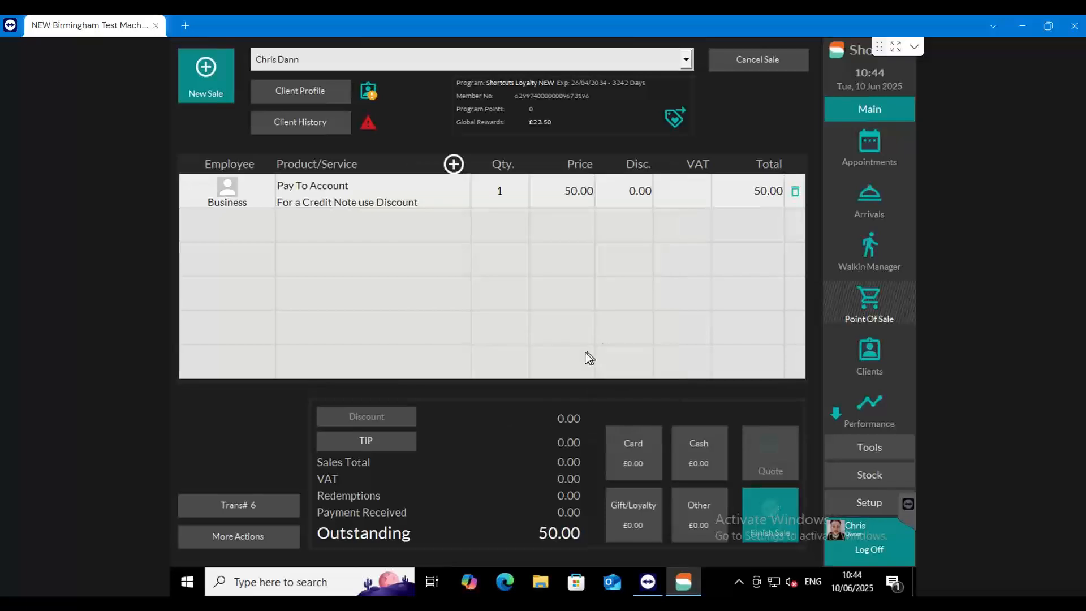
# Step: Pay the account deposit in full by Credit/Debit Card and finish the sale with no receipt
pyautogui.click(640, 456)
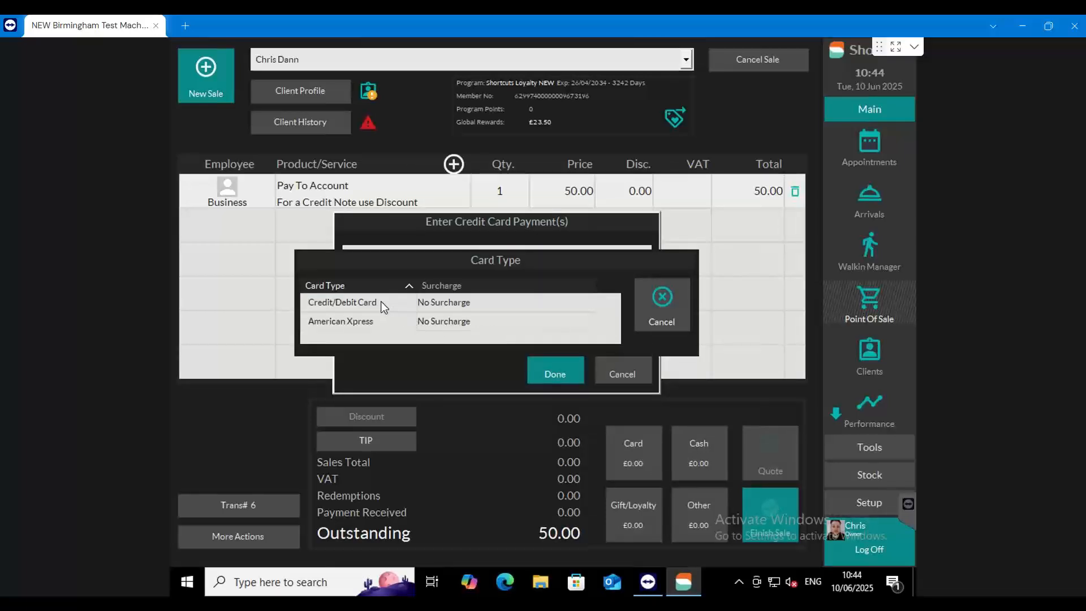
pyautogui.click(381, 302)
pyautogui.click(591, 300)
pyautogui.click(555, 371)
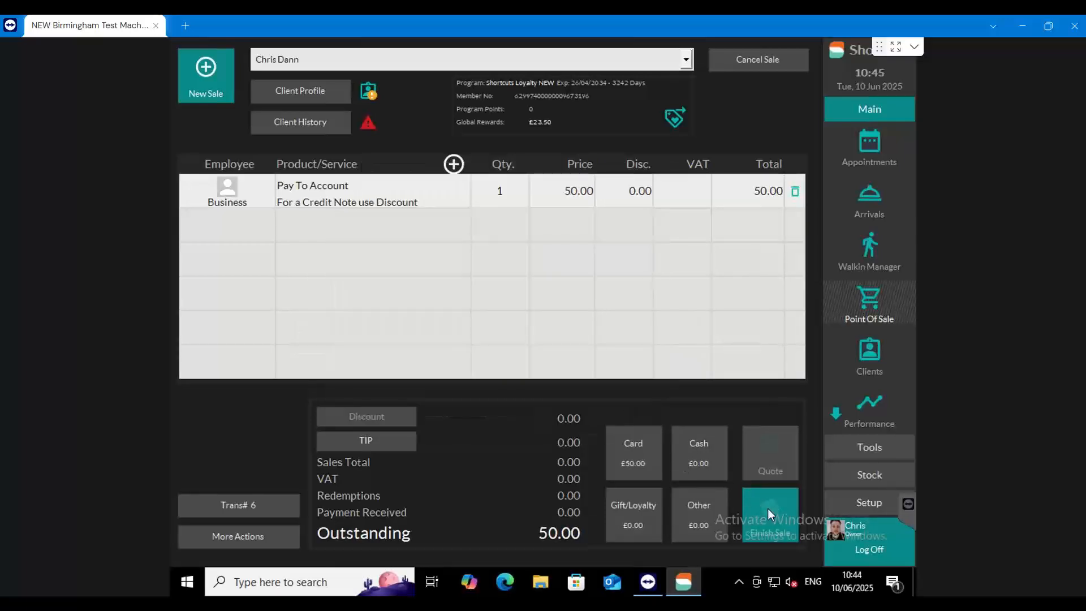
pyautogui.click(778, 517)
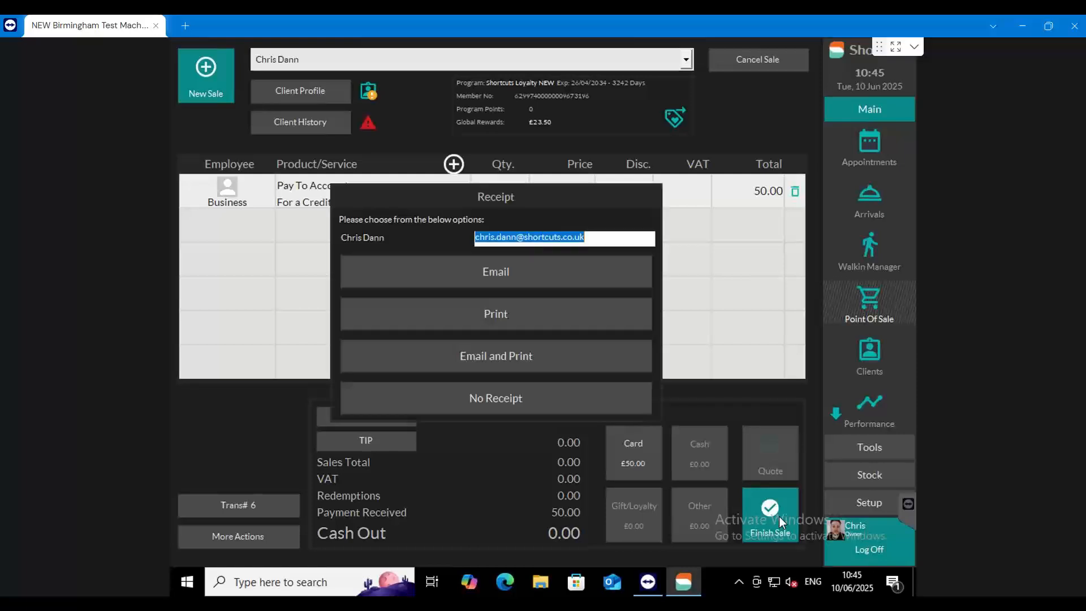
pyautogui.click(561, 398)
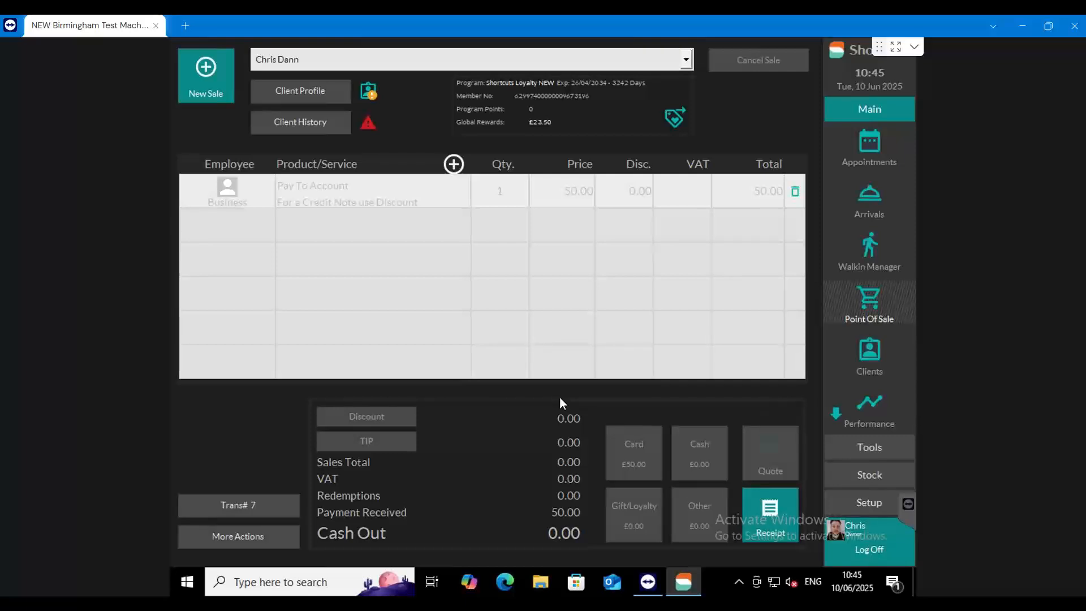
# Step: Check the client's account balance in their overview and book a Dry Cut with the Senior Stylist at 11:45 today
pyautogui.click(863, 345)
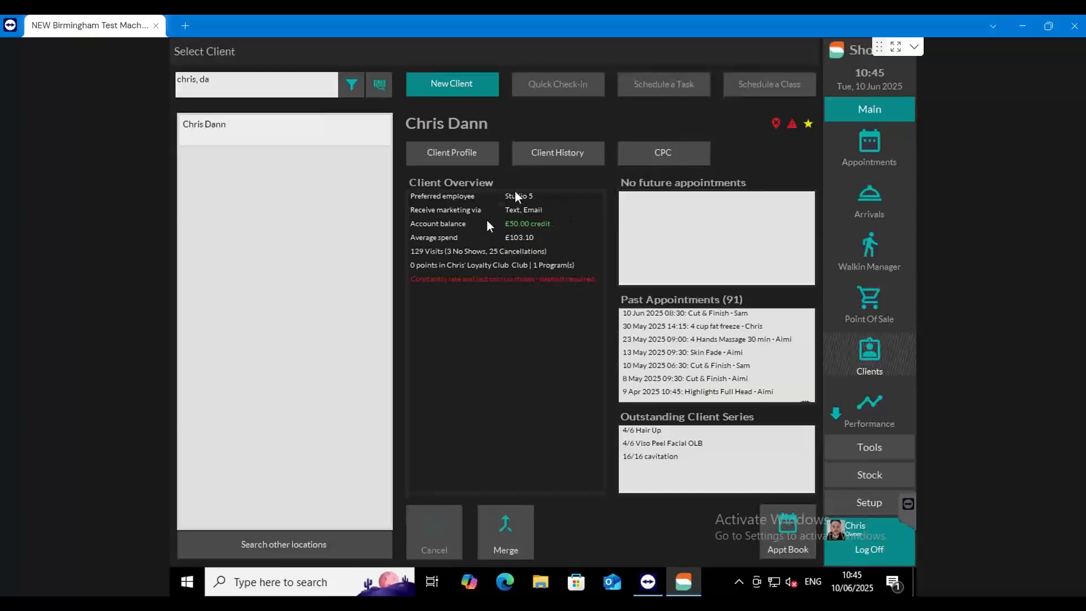
pyautogui.click(869, 144)
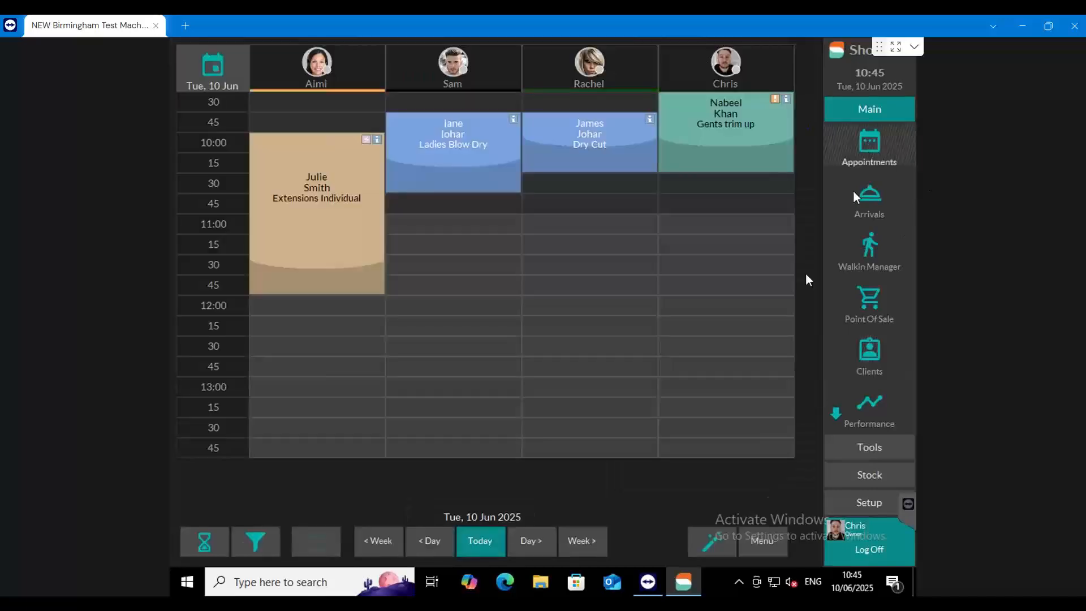
pyautogui.click(565, 285)
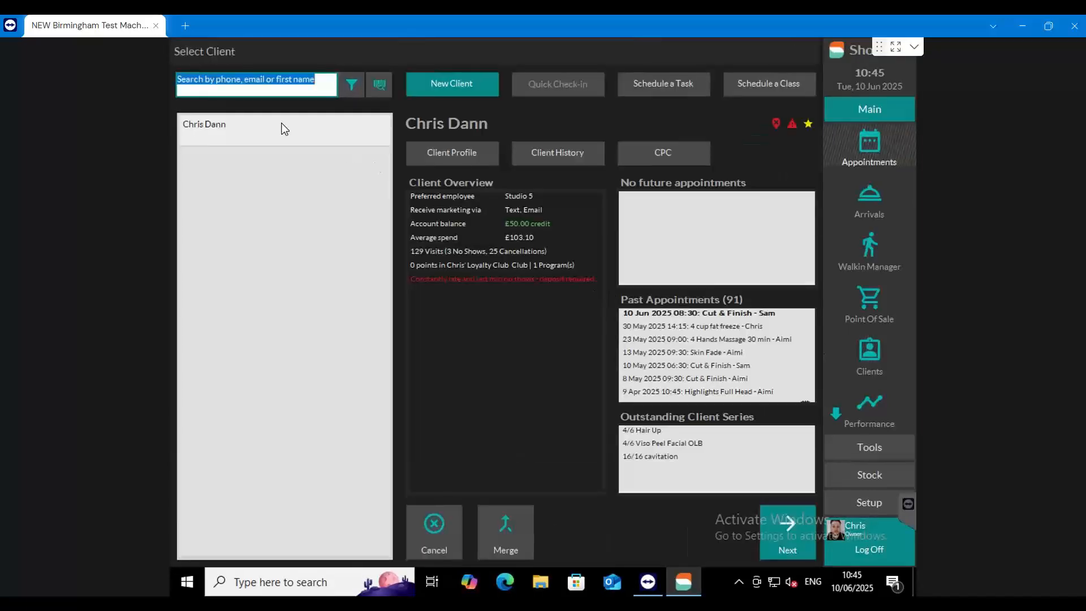
pyautogui.click(789, 531)
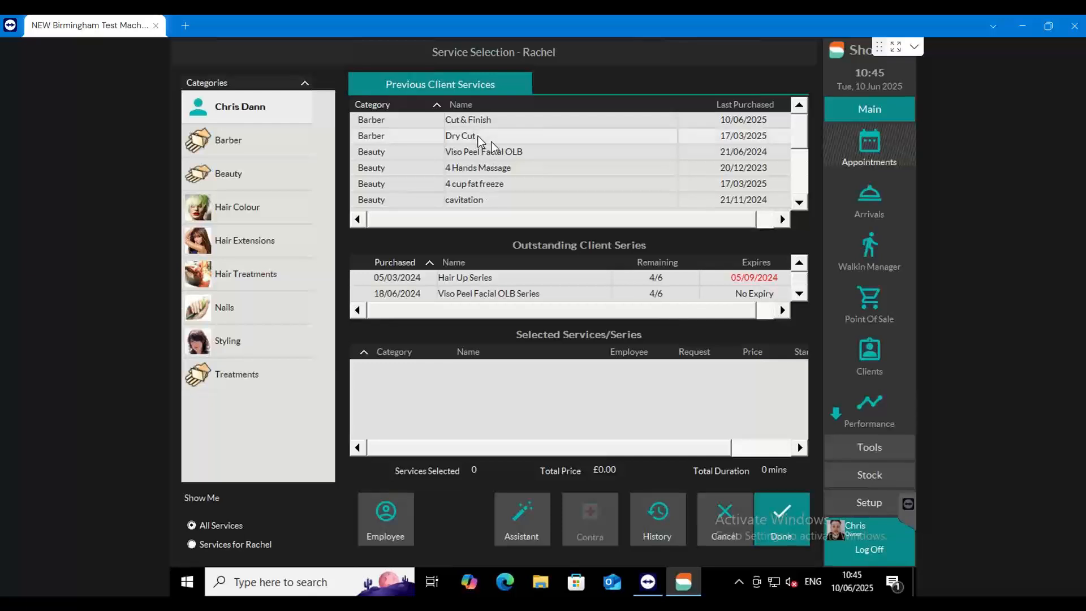
pyautogui.click(782, 509)
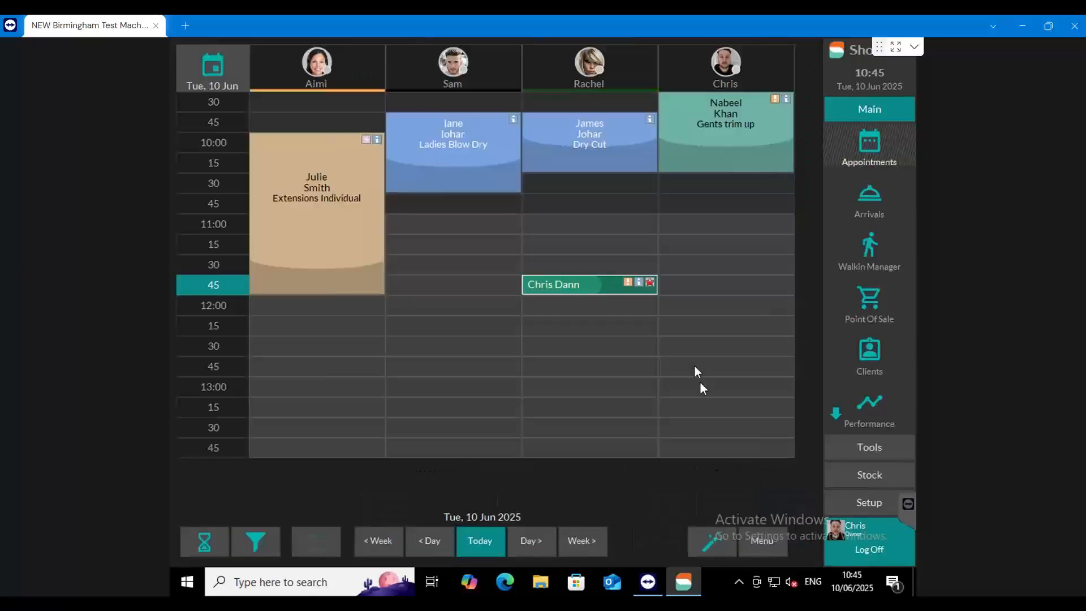
# Step: Check out the client's 11:45 Dry Cut using 5.00 from their Account credit and finish the sale with no receipt
pyautogui.rightClick(588, 324)
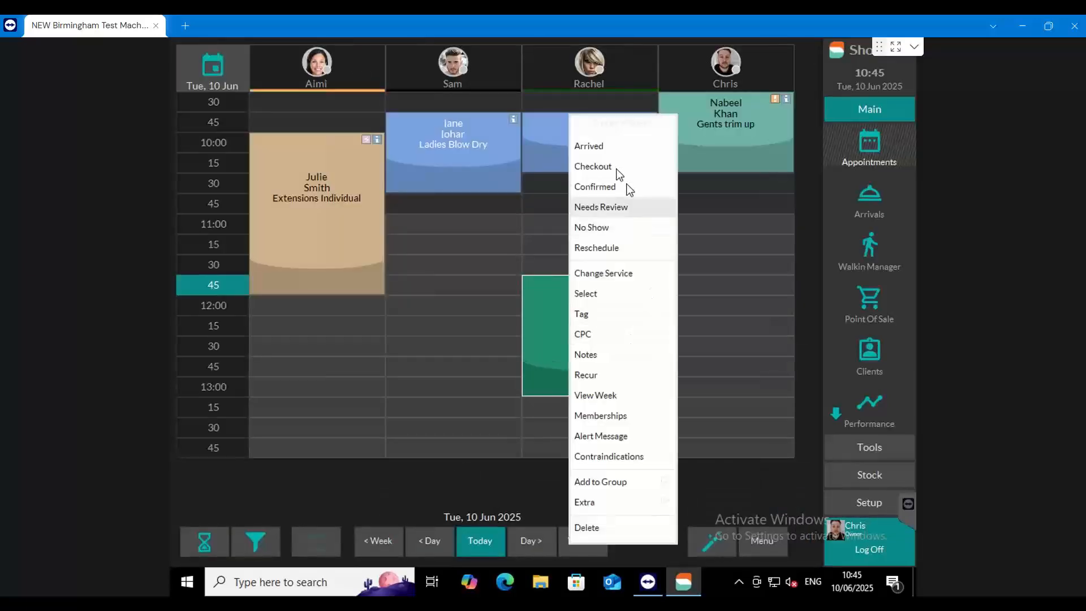
pyautogui.click(596, 169)
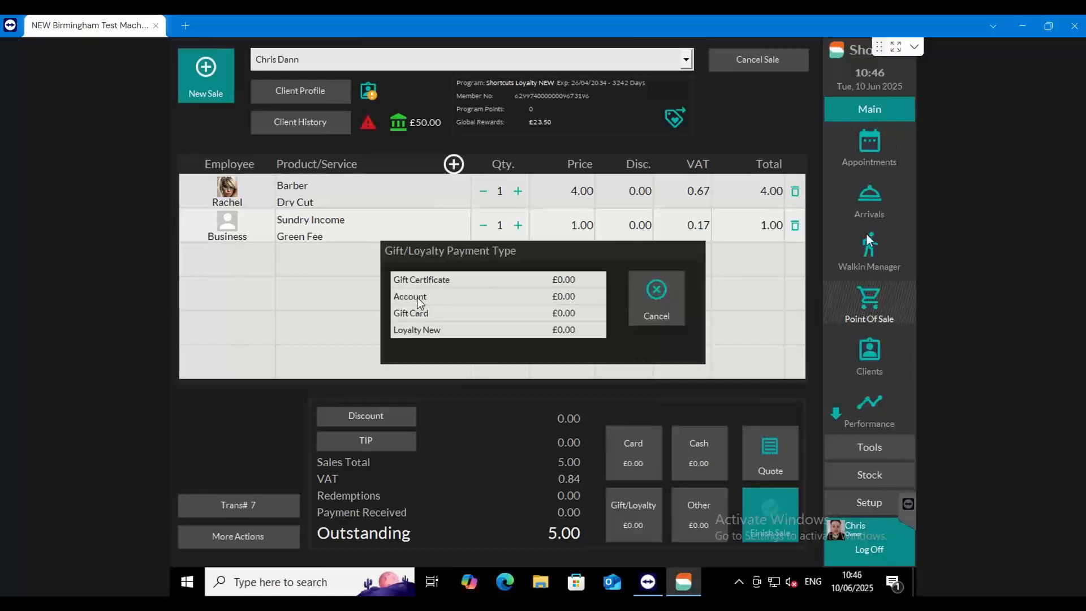
pyautogui.click(418, 299)
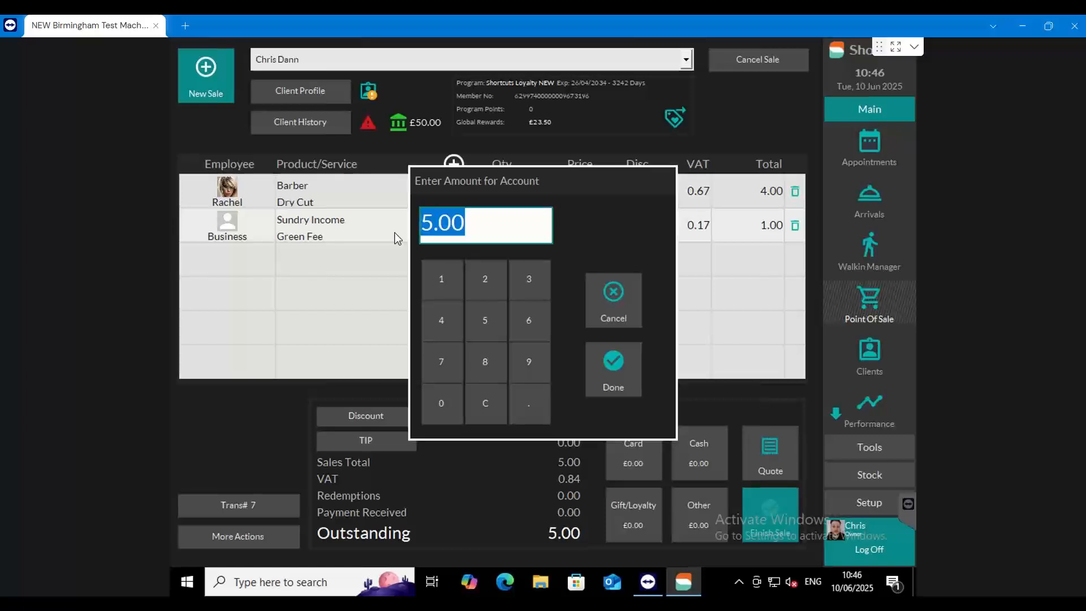
pyautogui.click(615, 368)
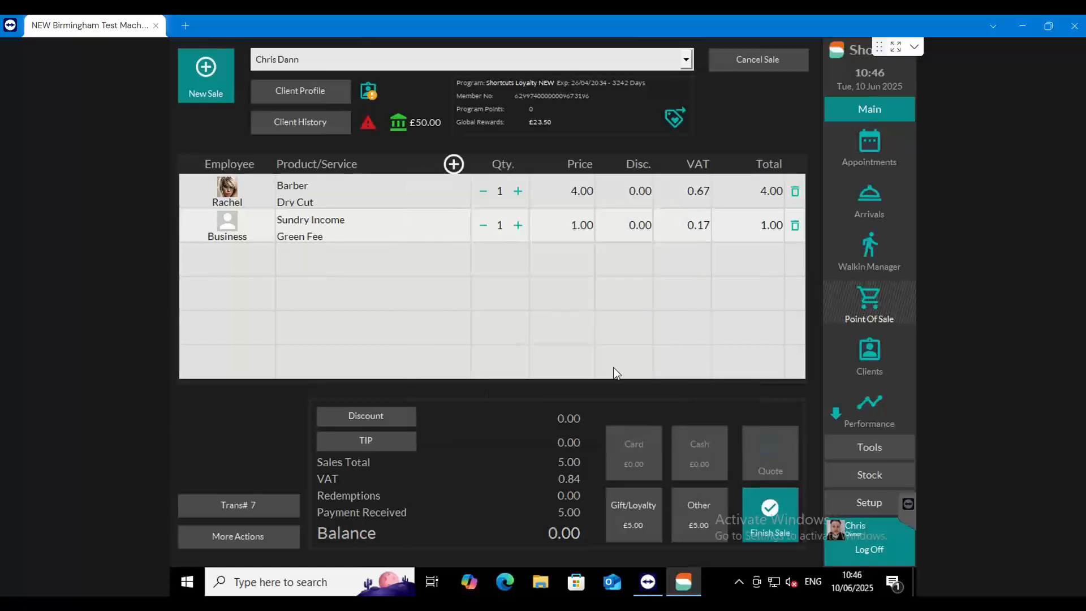
pyautogui.click(713, 390)
pyautogui.click(762, 514)
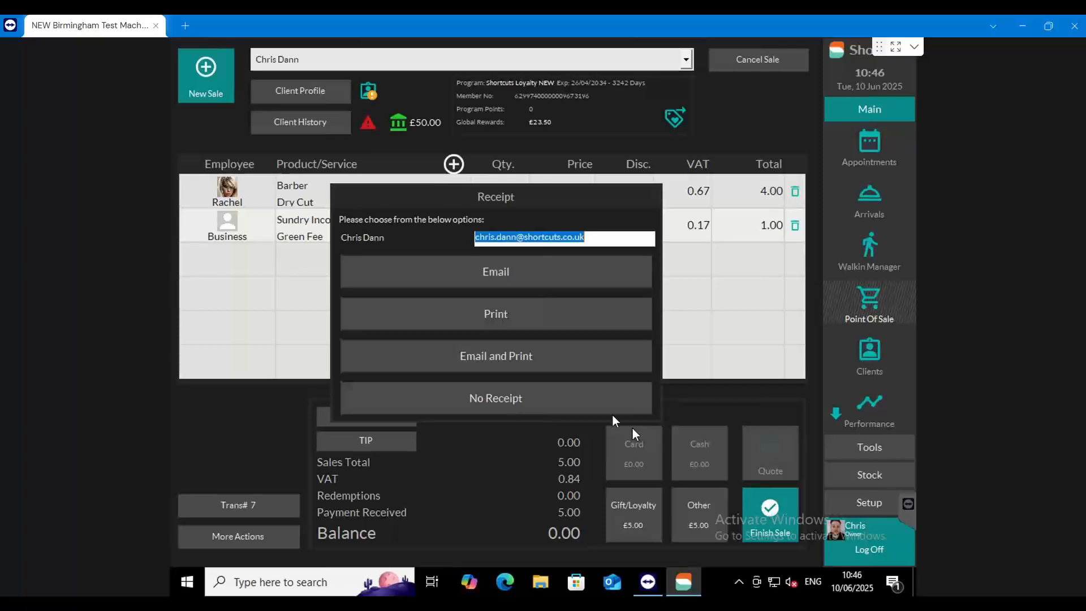
pyautogui.click(507, 401)
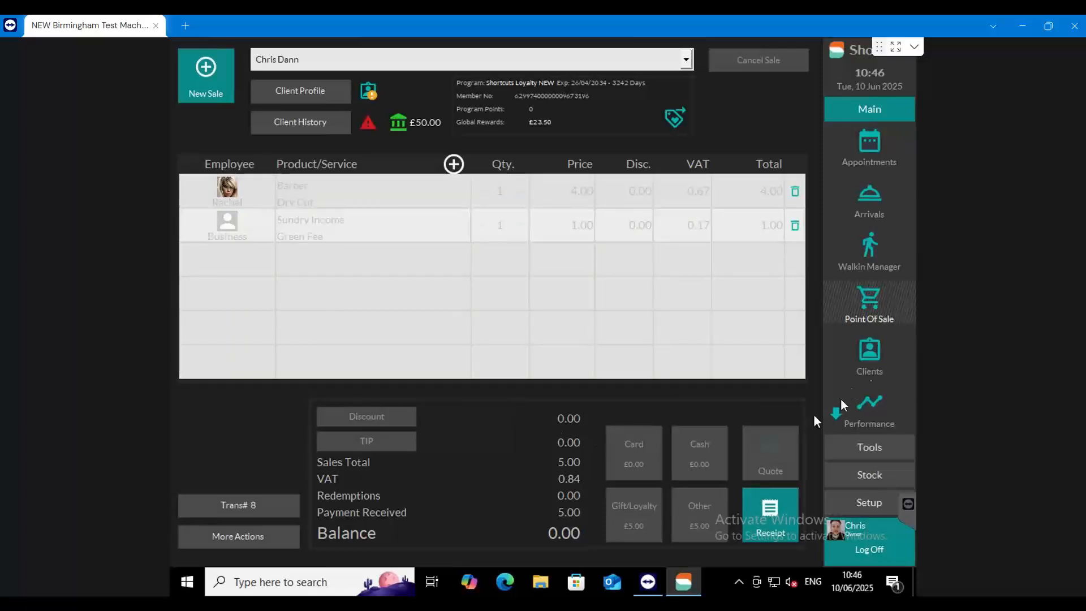
# Step: Check the client's account balance in their overview and view the Client Account Statements business report for the current day
pyautogui.click(871, 358)
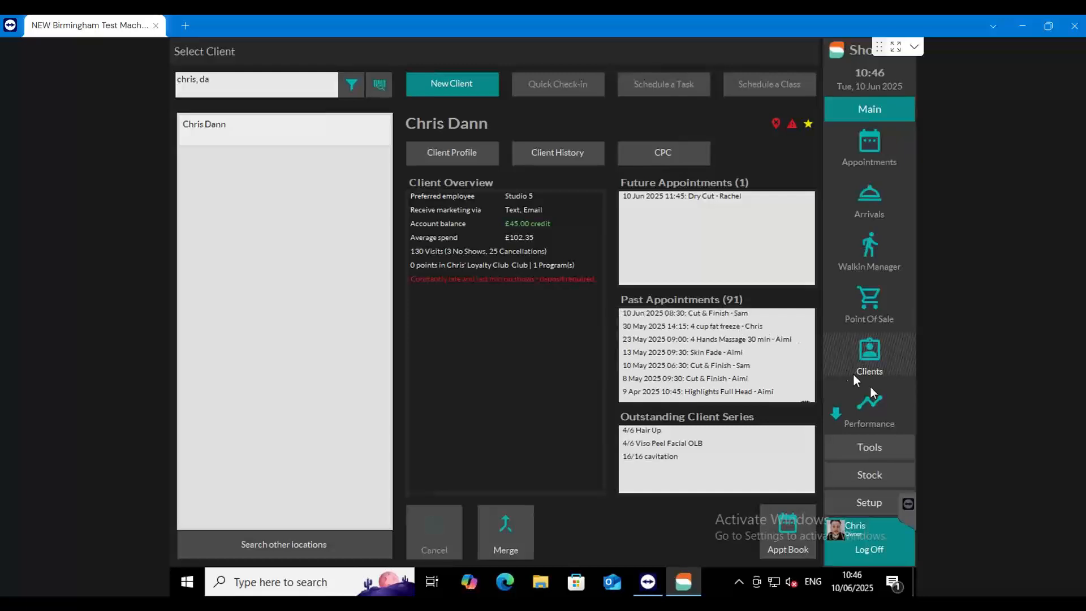
pyautogui.click(869, 448)
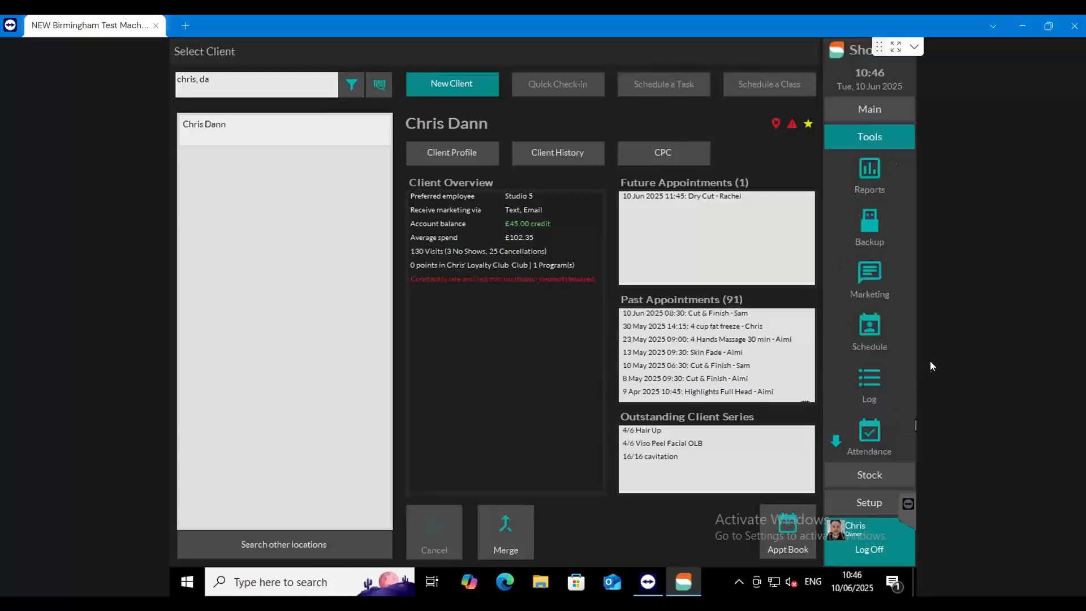
pyautogui.click(869, 175)
pyautogui.click(191, 123)
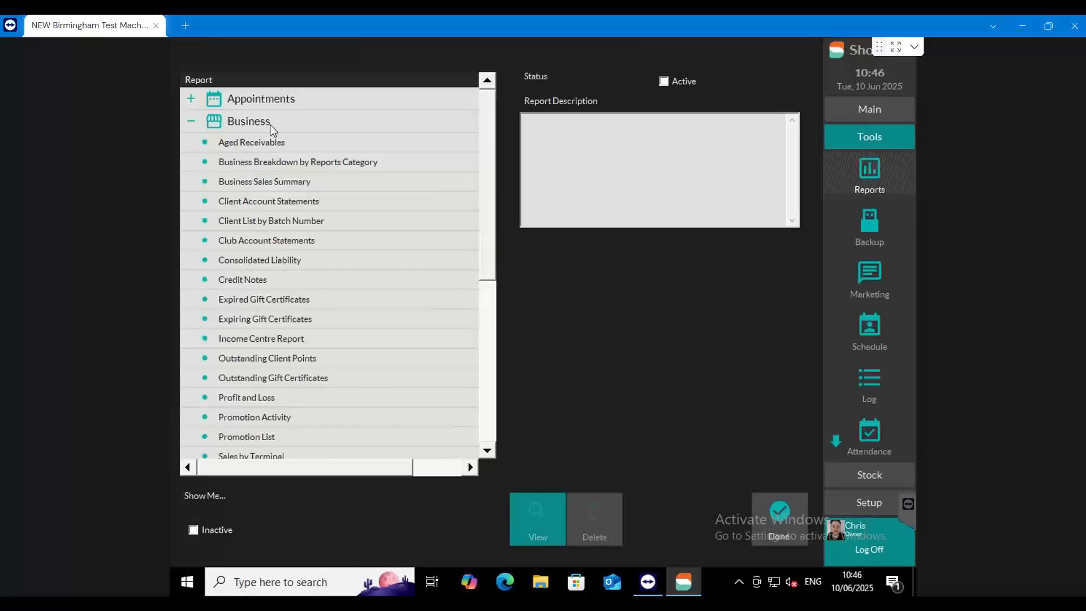
pyautogui.click(334, 203)
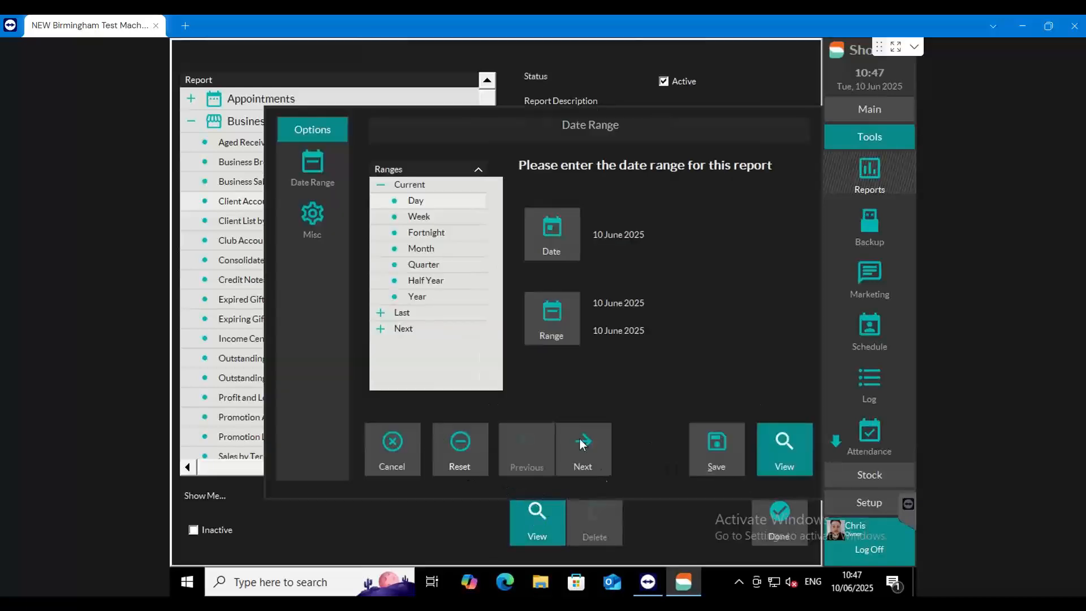
pyautogui.click(796, 441)
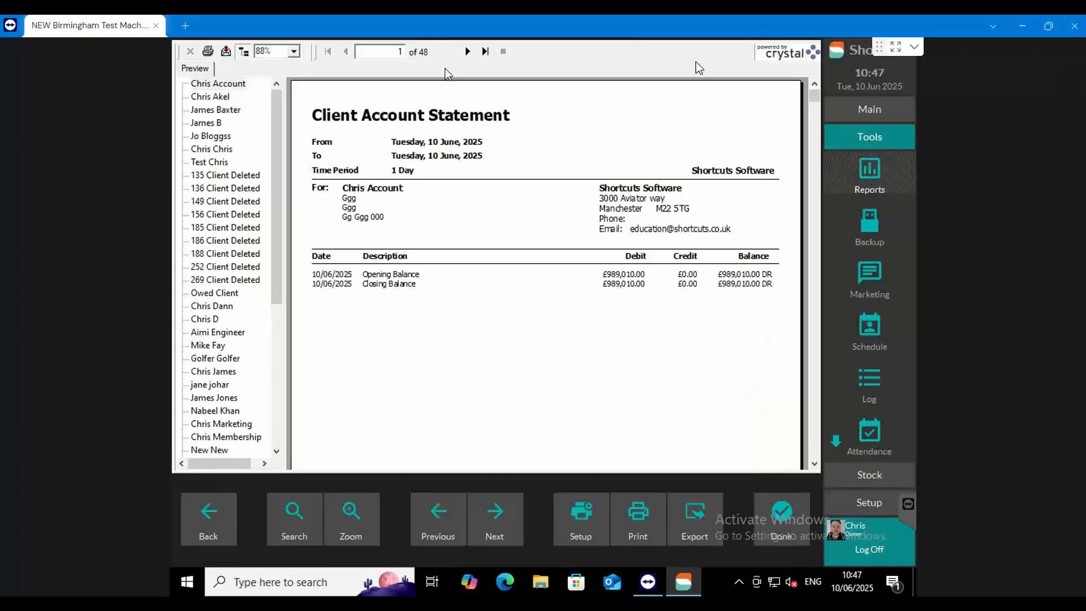
# Step: Examine the account statements of several clients in the report, including the one who just paid from account credit
pyautogui.click(216, 97)
pyautogui.click(217, 135)
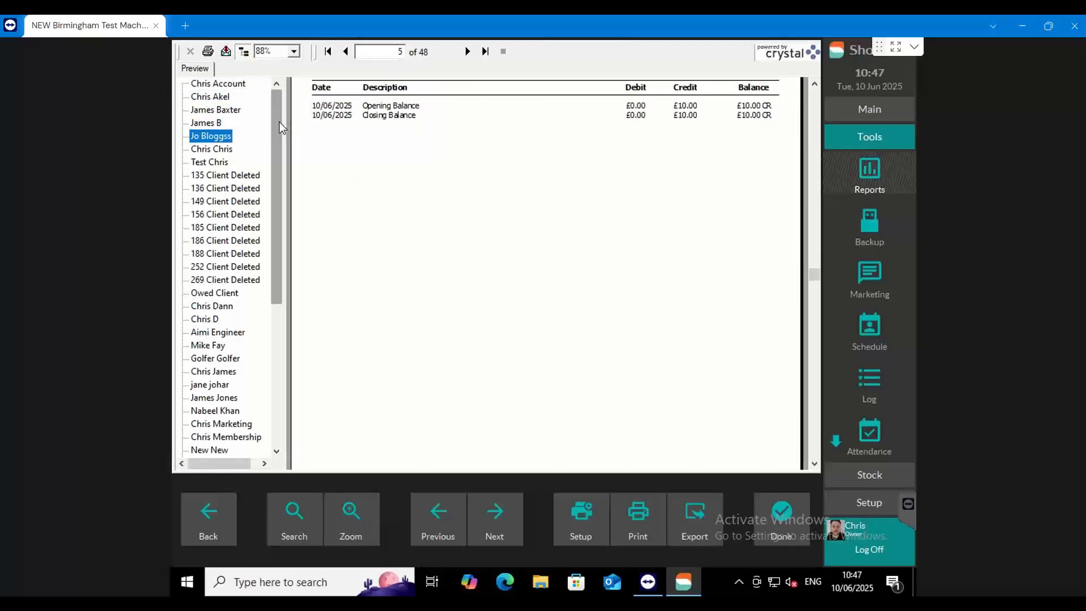
pyautogui.moveTo(276, 122); pyautogui.dragTo(276, 141)
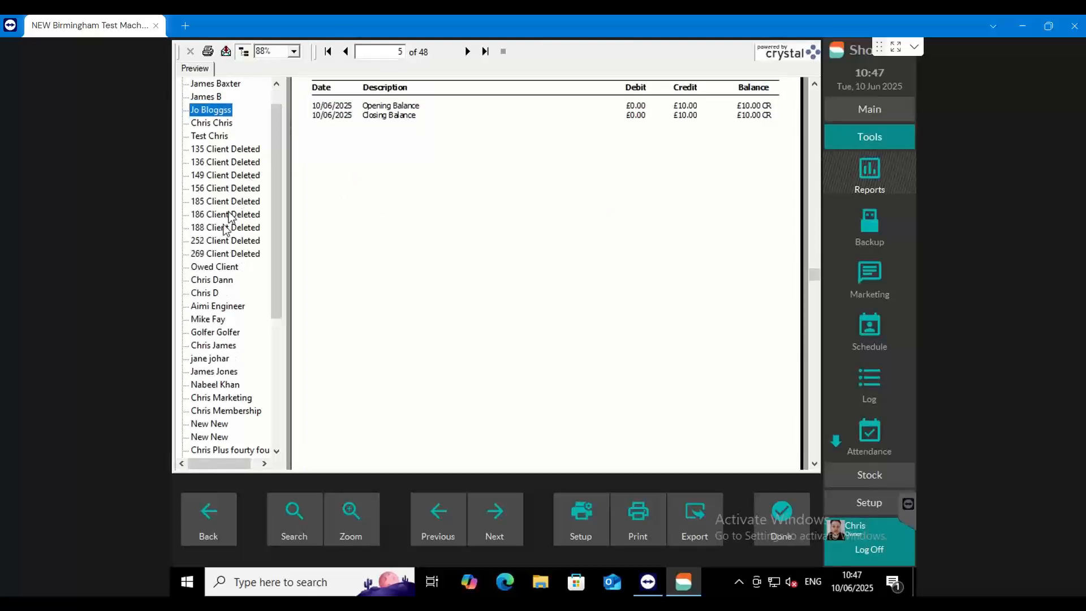
pyautogui.click(218, 281)
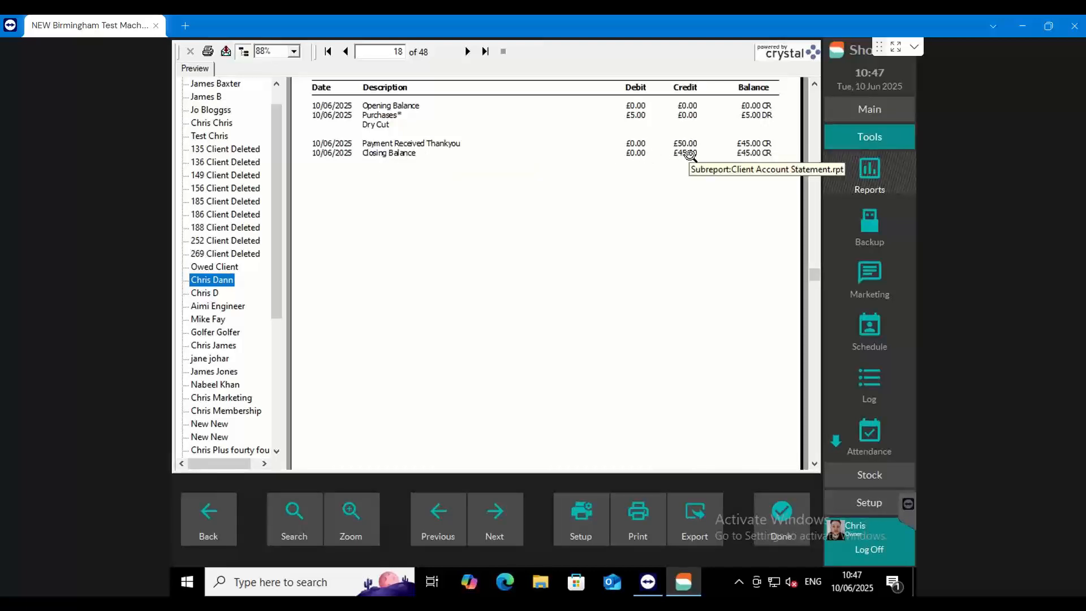
pyautogui.click(766, 117)
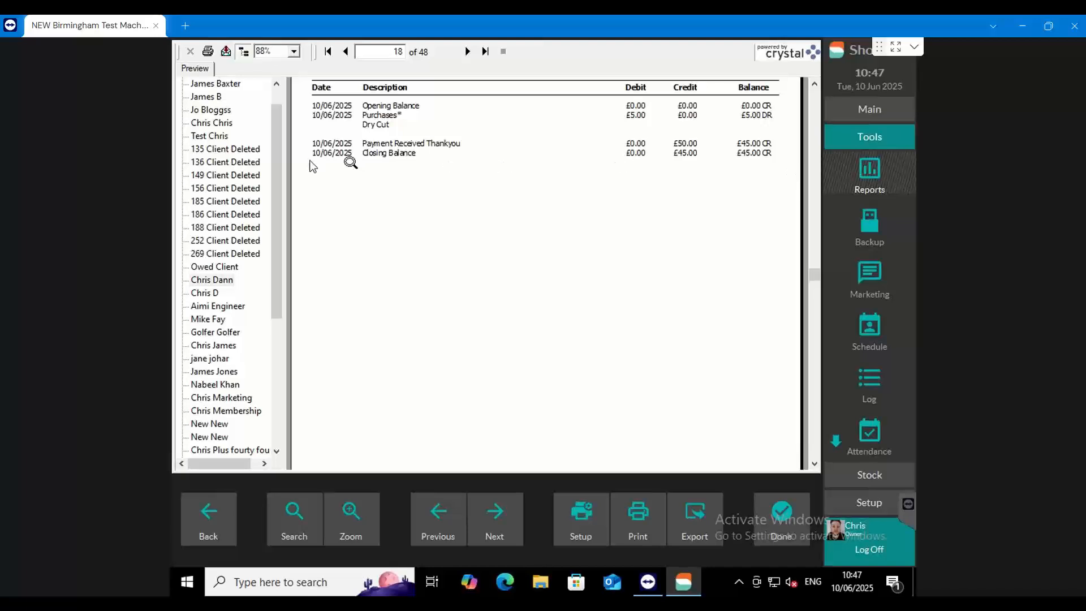
pyautogui.click(218, 126)
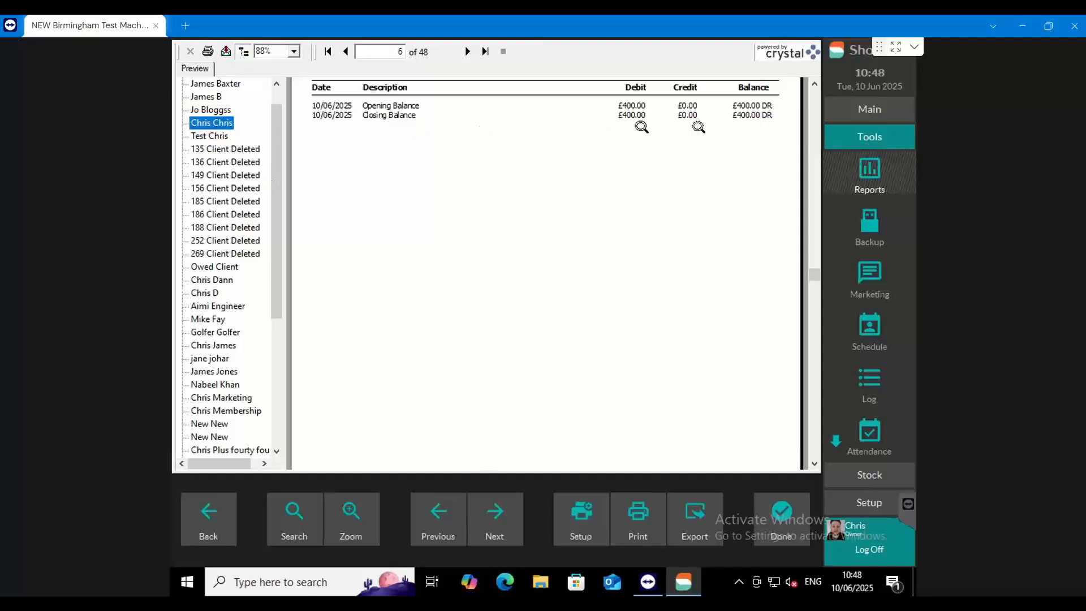
# Step: Look up the client whose statement was last viewed to check the account balance in their overview
pyautogui.click(869, 109)
pyautogui.click(871, 346)
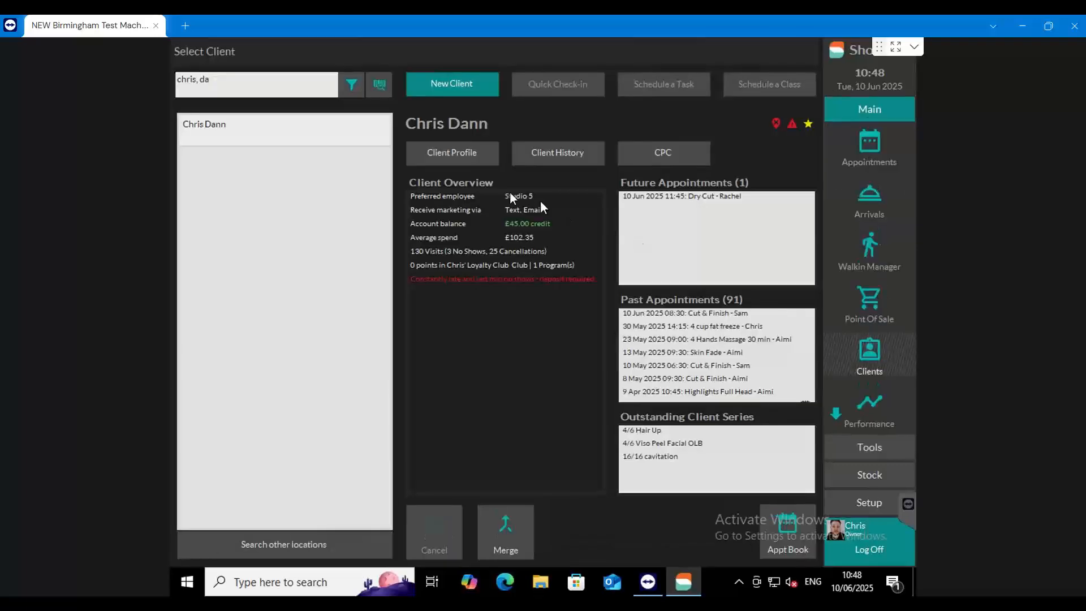
pyautogui.click(310, 93)
pyautogui.press('BackSpace')
pyautogui.press('BackSpace')
pyautogui.write('chris')
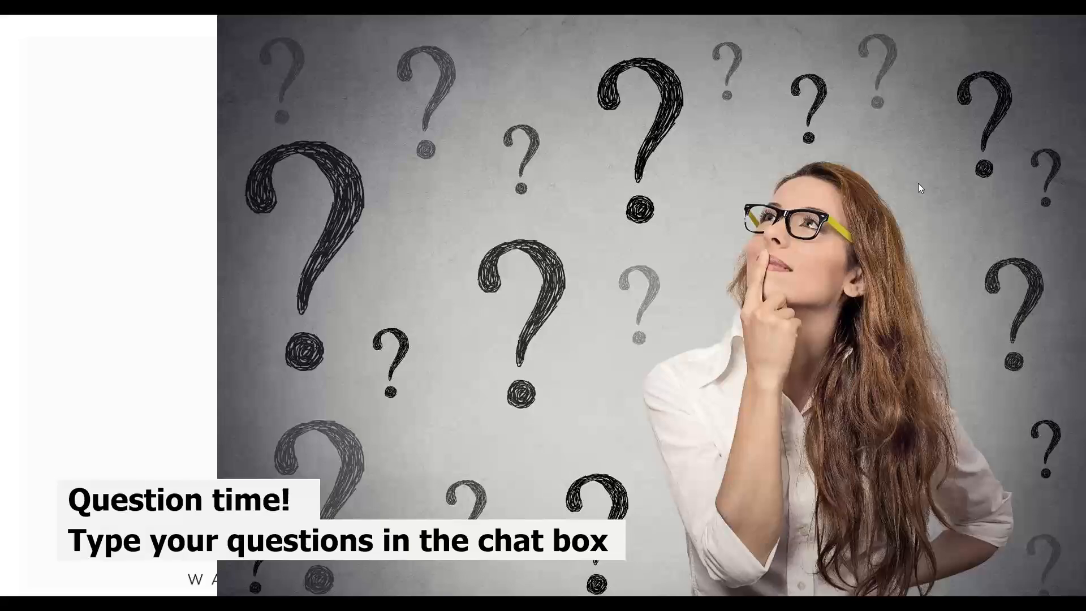
# Step: Switch back to the salon software and review the available expense names in the sales configuration's Expenses setup
pyautogui.hotkey('alt', 'Tab')
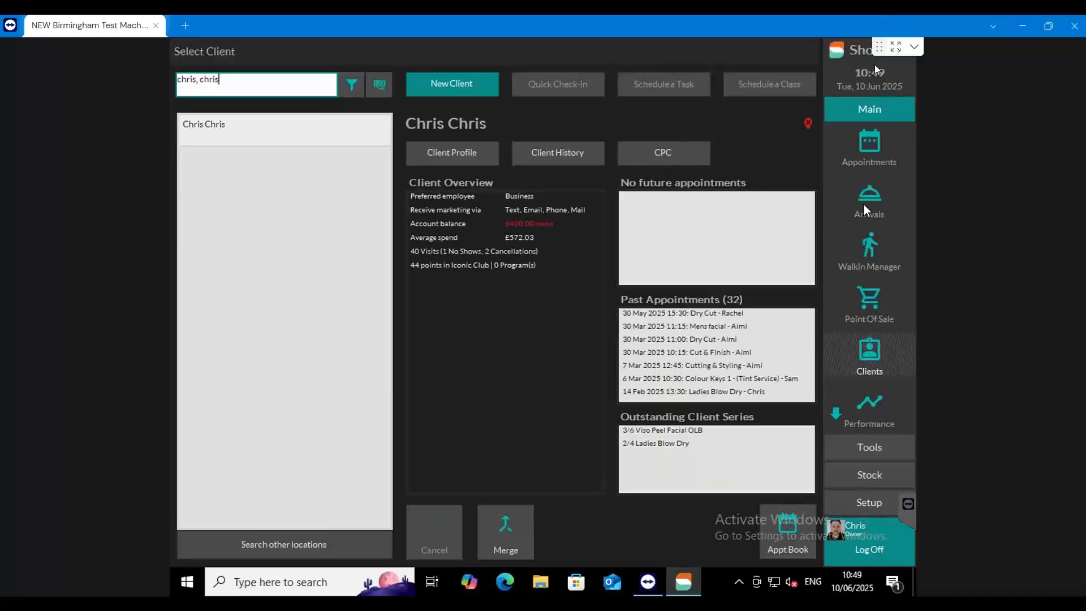
pyautogui.click(858, 503)
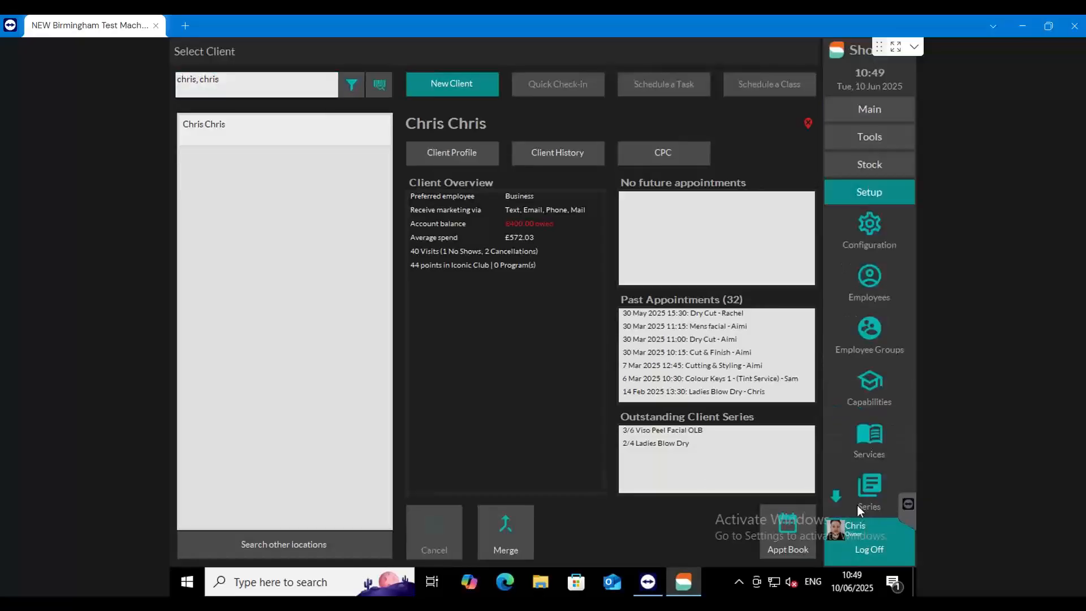
pyautogui.click(871, 230)
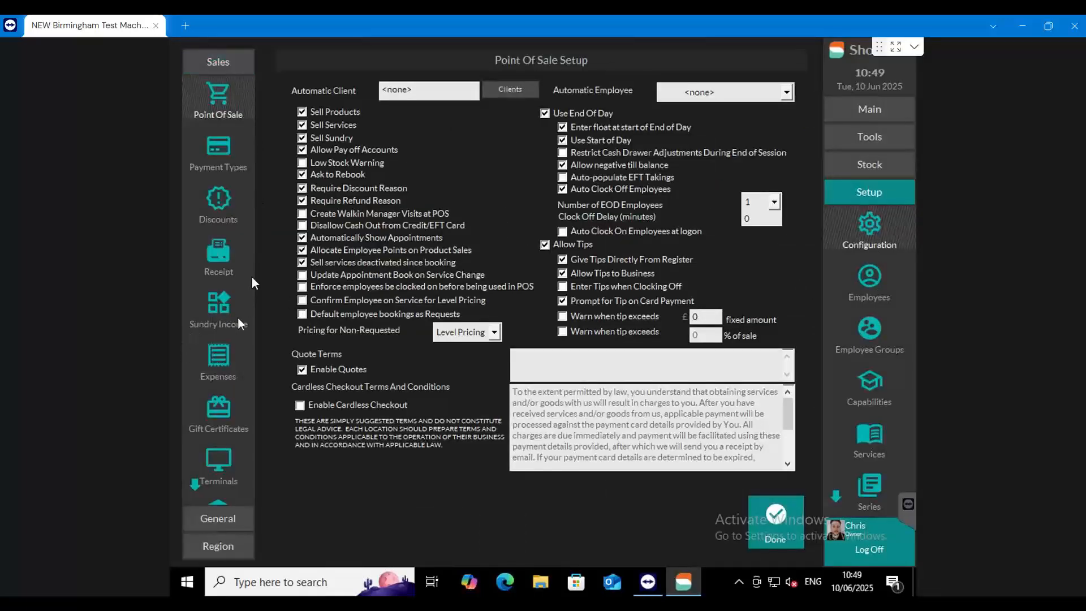
pyautogui.click(217, 359)
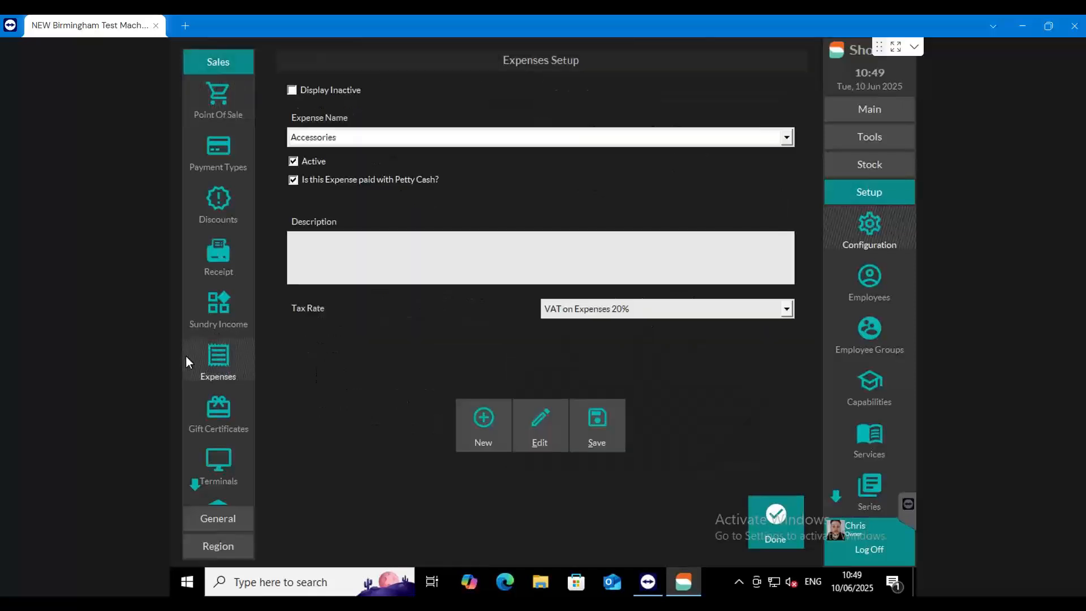
pyautogui.click(787, 138)
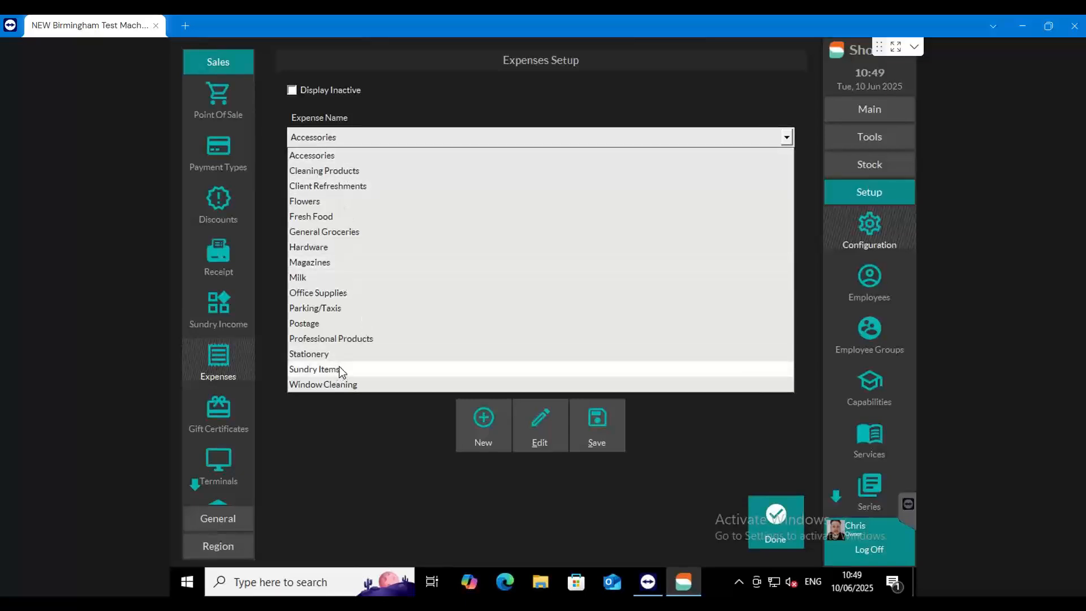
pyautogui.click(305, 444)
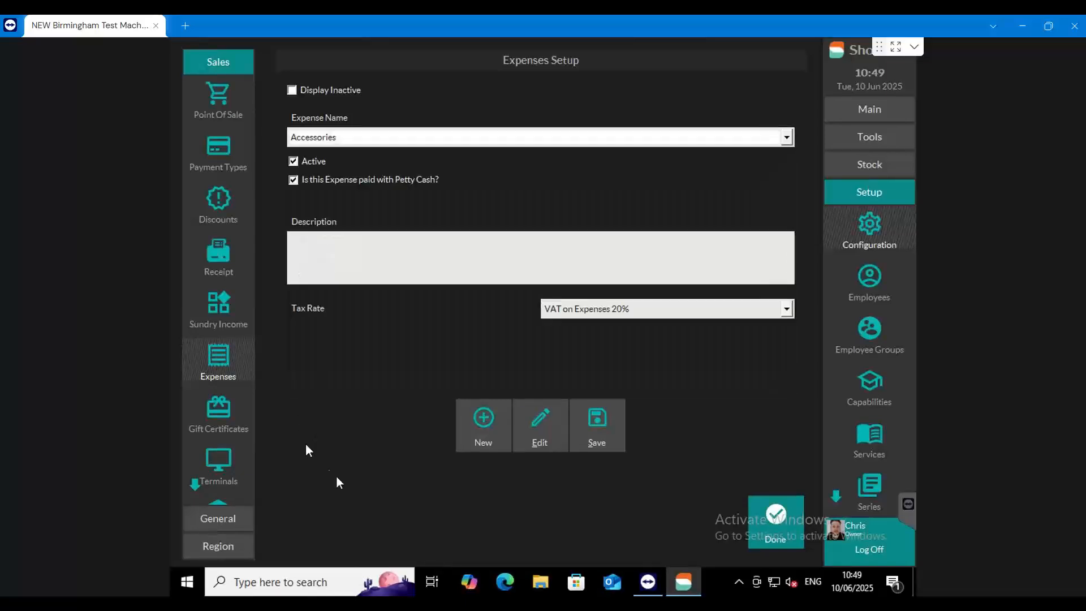
# Step: Create a new expense named Laundry and close the configuration
pyautogui.click(488, 422)
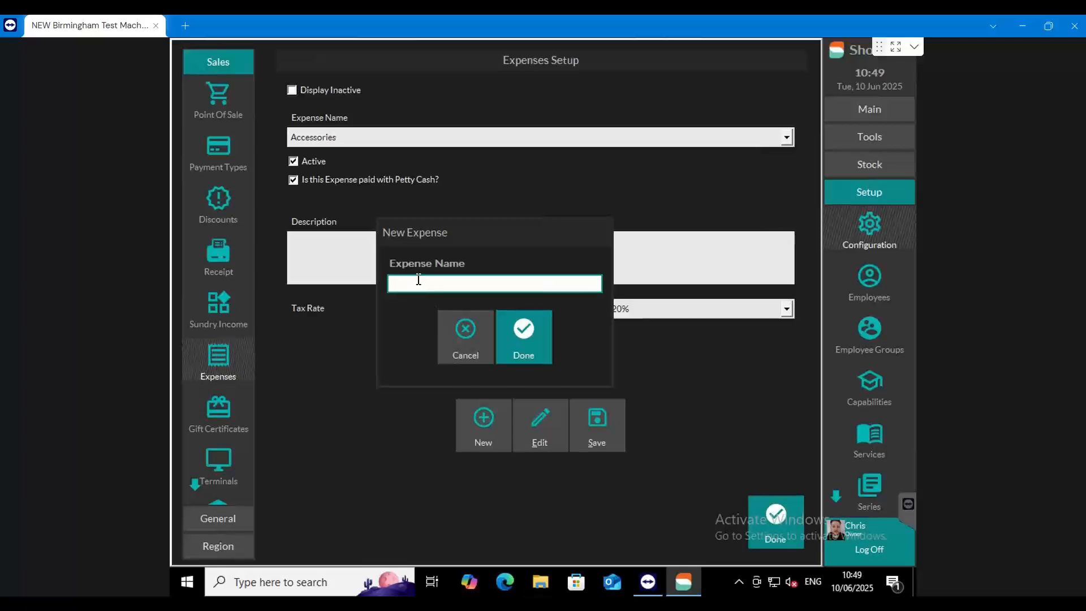
pyautogui.write('Laundry')
pyautogui.click(543, 328)
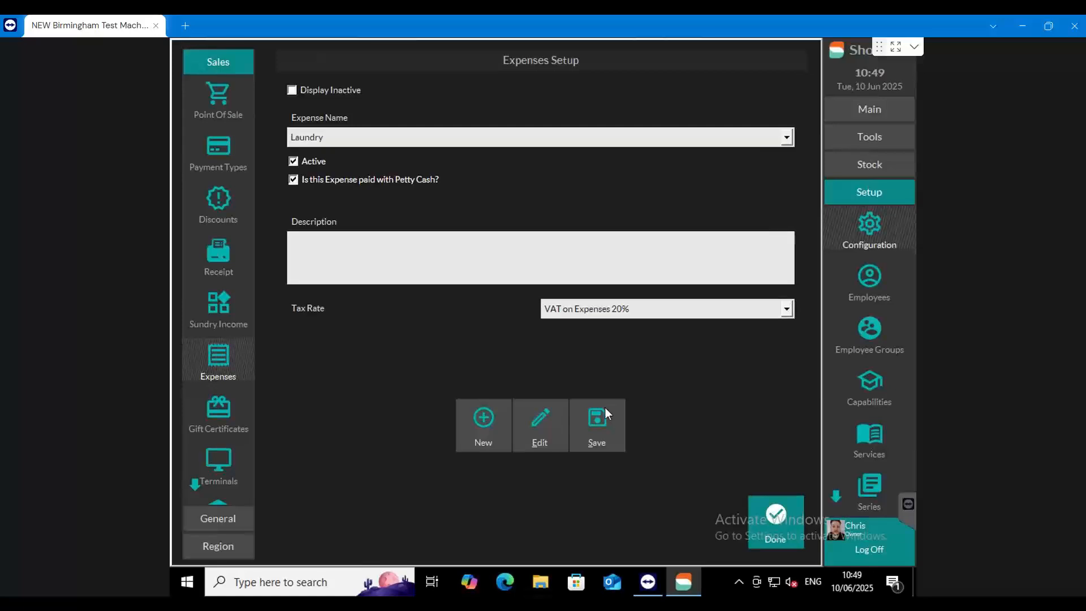
pyautogui.click(770, 528)
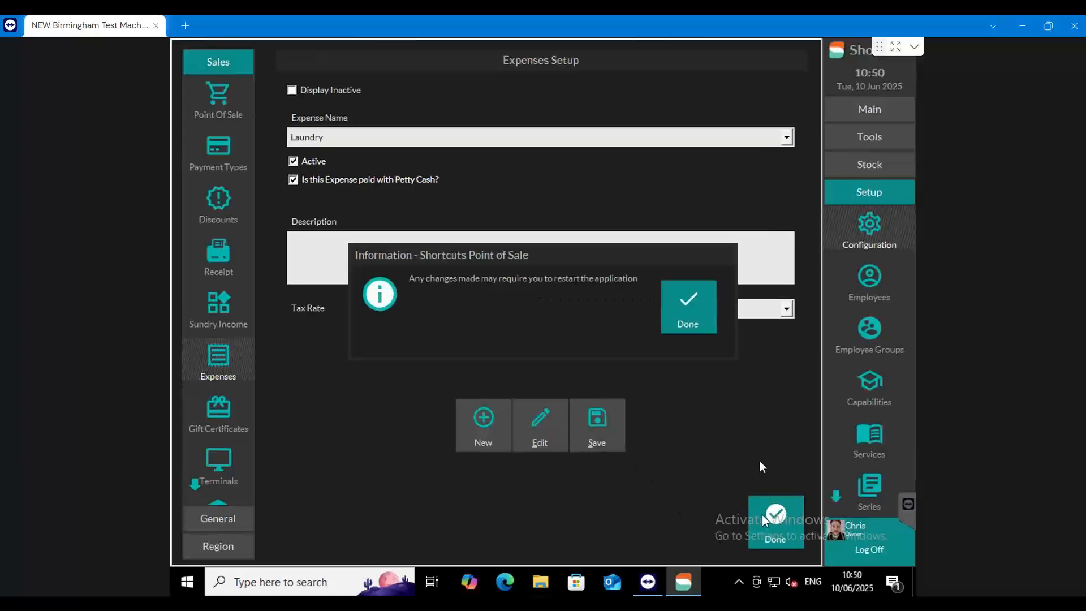
pyautogui.click(671, 305)
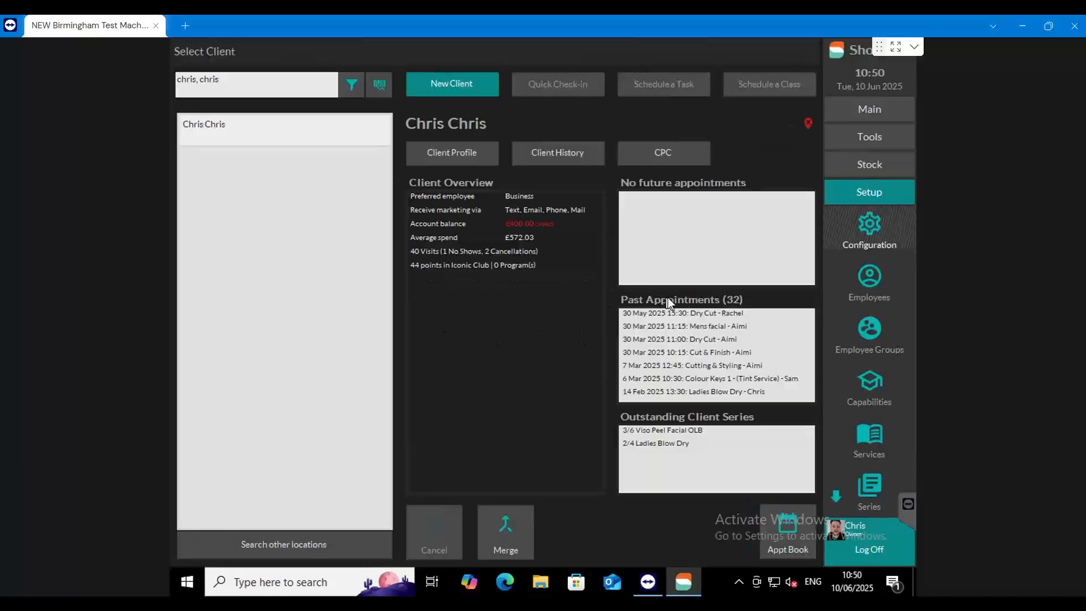
# Step: Start an #Expense sale to check for Laundry among the available expenses, close the list without selecting any, and return to the appointment book
pyautogui.click(871, 126)
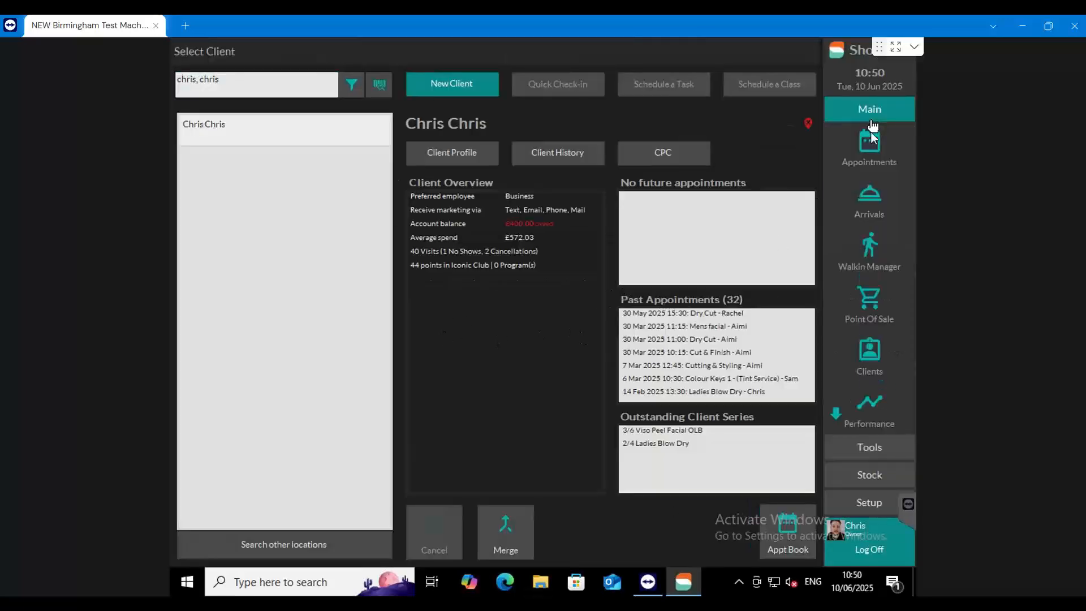
pyautogui.click(874, 299)
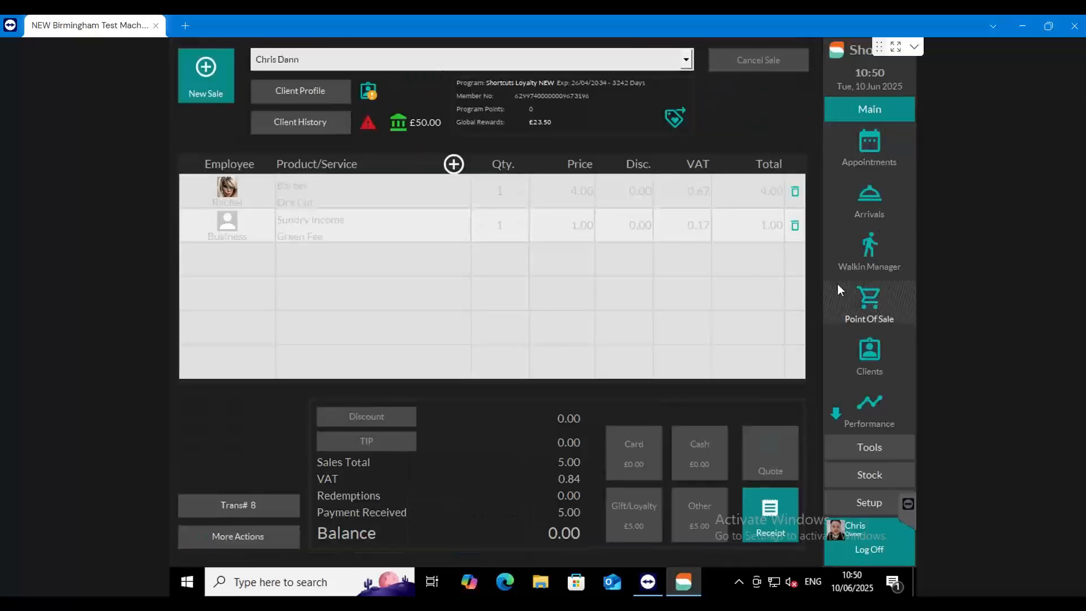
pyautogui.click(686, 60)
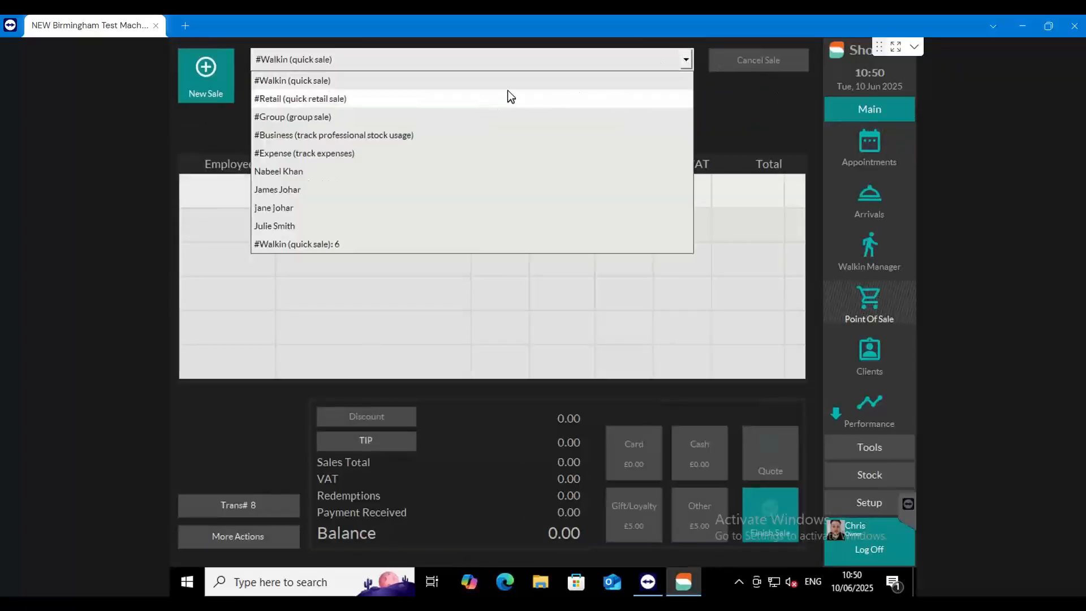
pyautogui.click(293, 151)
pyautogui.moveTo(409, 259); pyautogui.dragTo(422, 332)
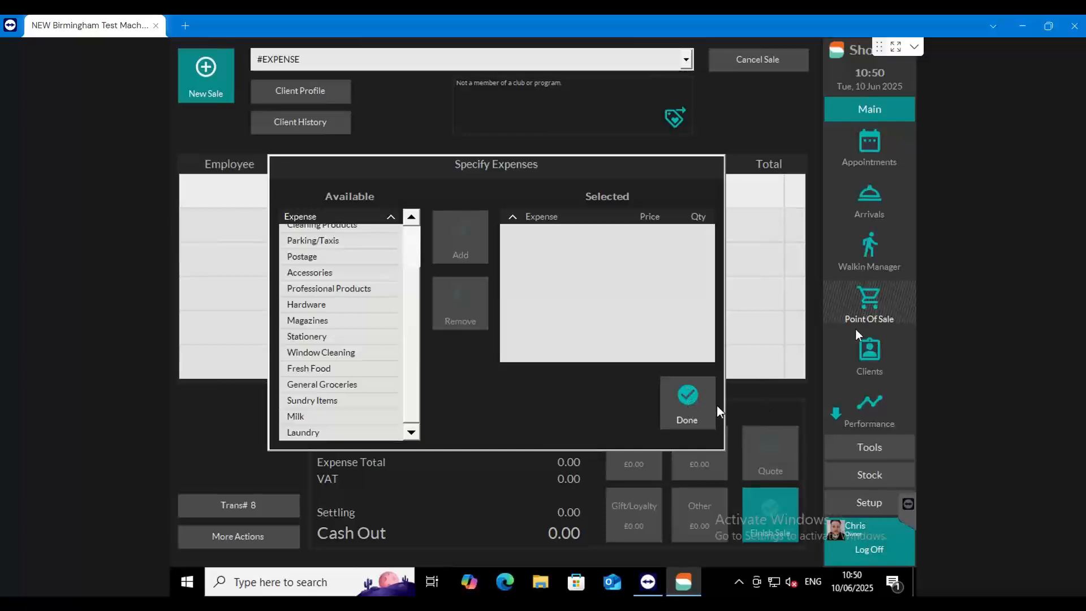
pyautogui.click(687, 403)
pyautogui.click(865, 141)
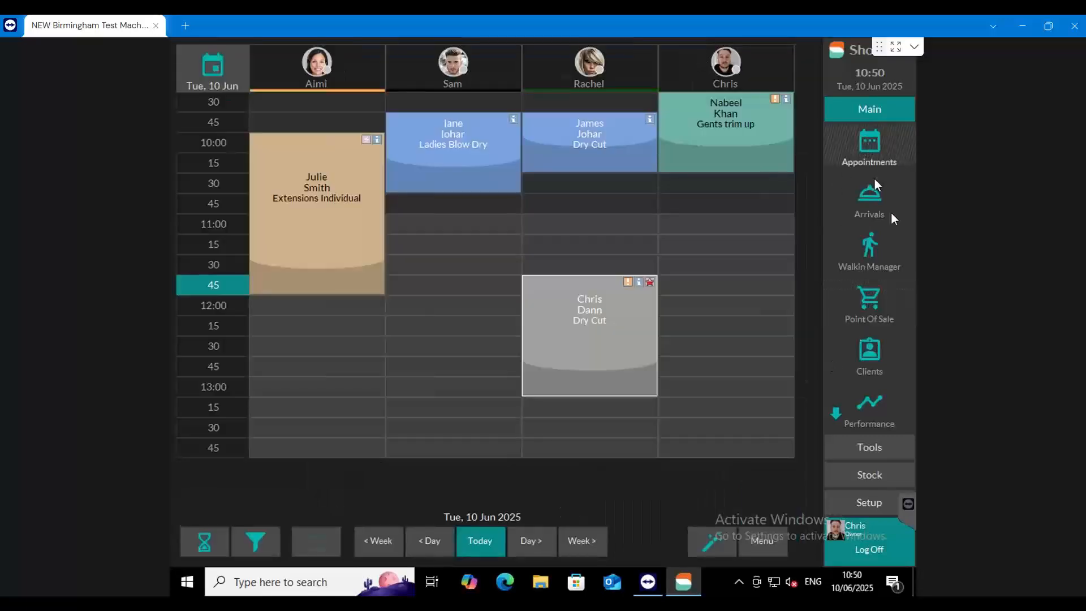